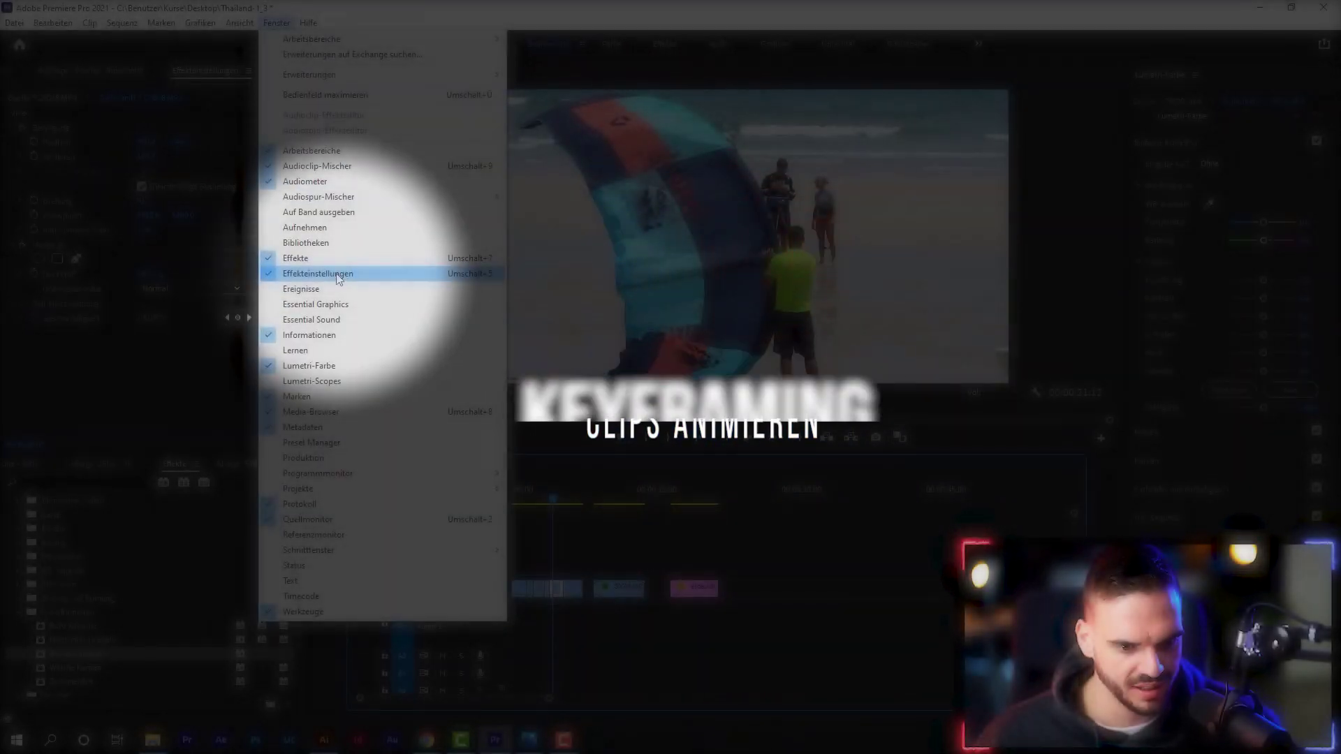
Show the Effect Controls panel for the kitesurf clip C0028.MP4
{"action": "left_click", "coordinate": [329, 276]}
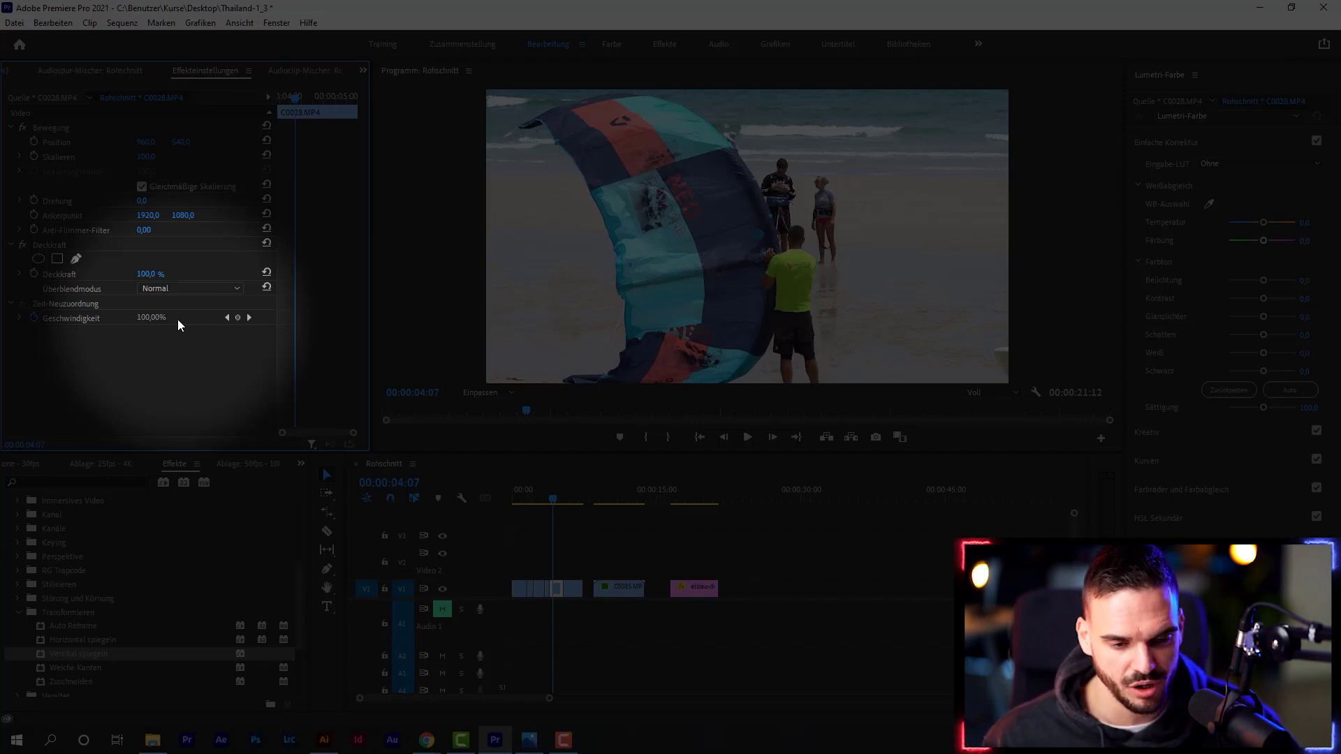
Reset clip 00246.MTS's Motion to Position 960/540 and Scale 100, and widen Effect Controls
{"action": "left_click_drag", "start_coordinate": [546, 499], "coordinate": [521, 505]}
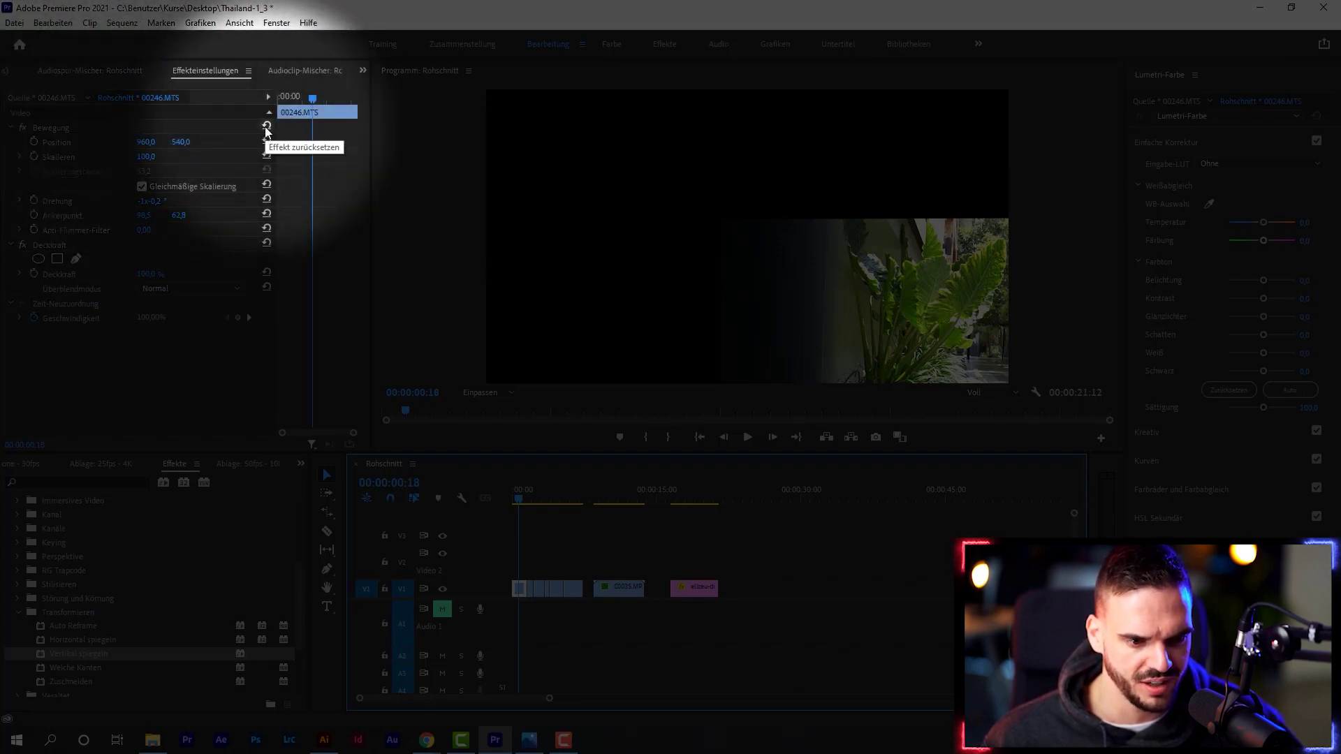
{"action": "left_click", "coordinate": [267, 127]}
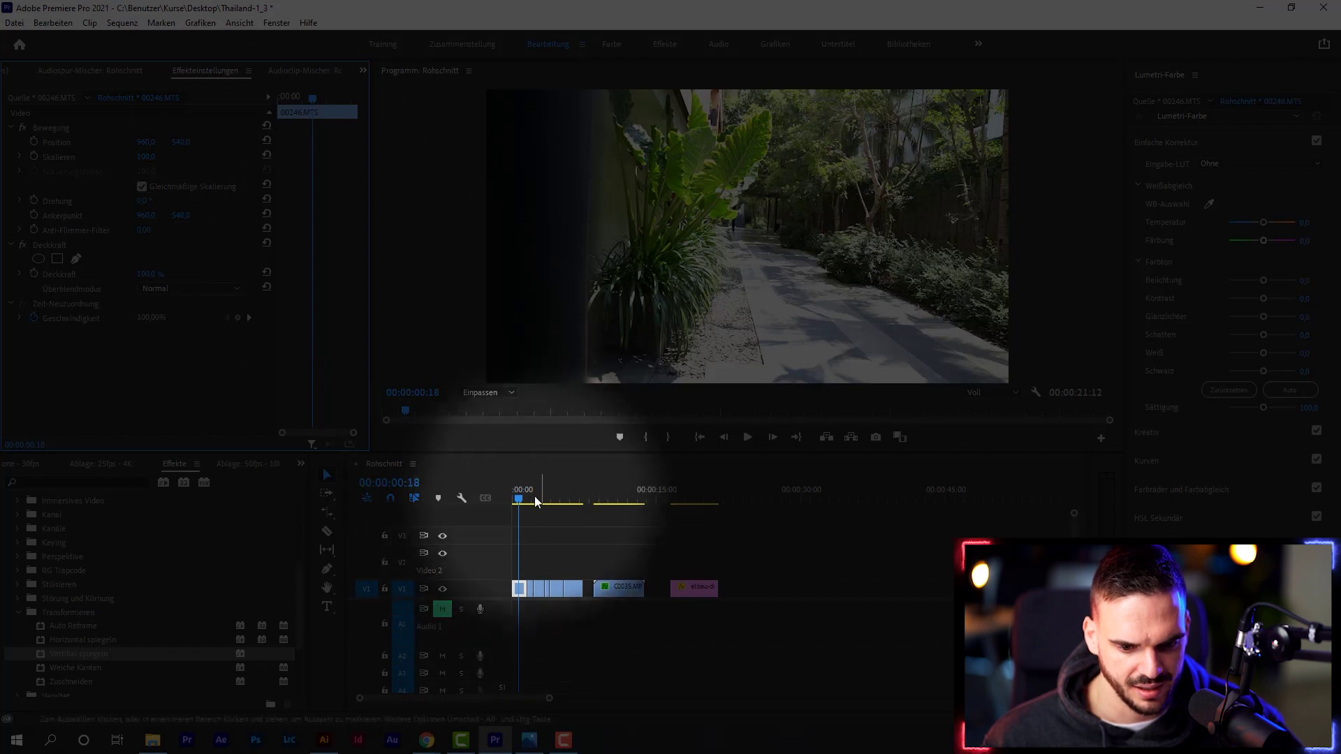
{"action": "left_click", "coordinate": [529, 497]}
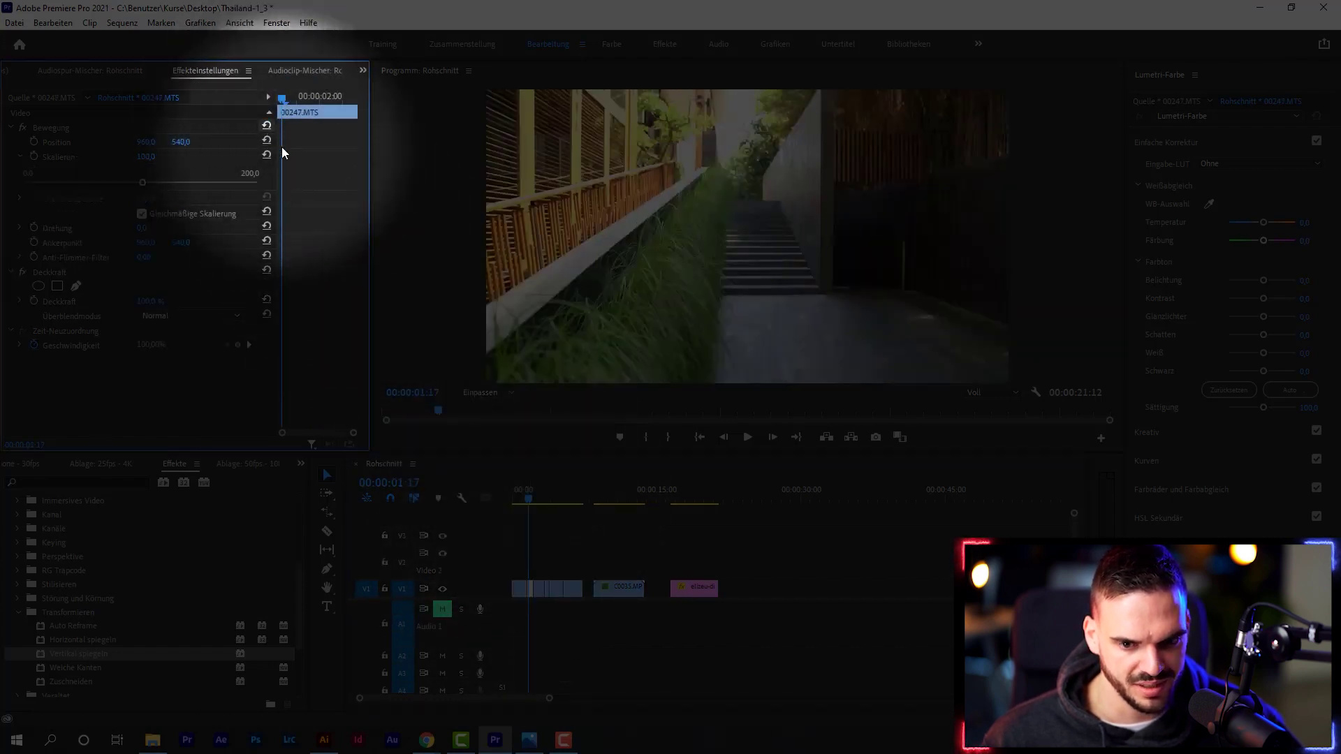
{"action": "left_click", "coordinate": [542, 489]}
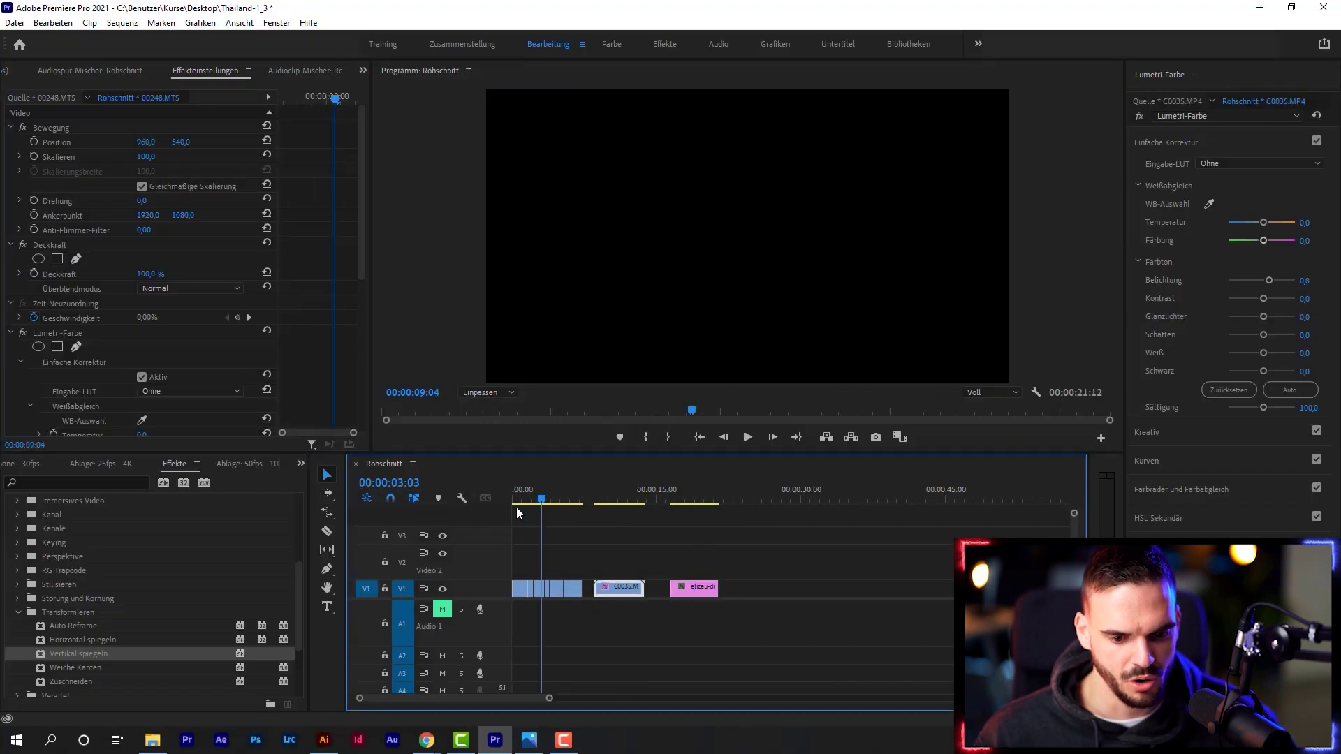
{"action": "left_click", "coordinate": [517, 510]}
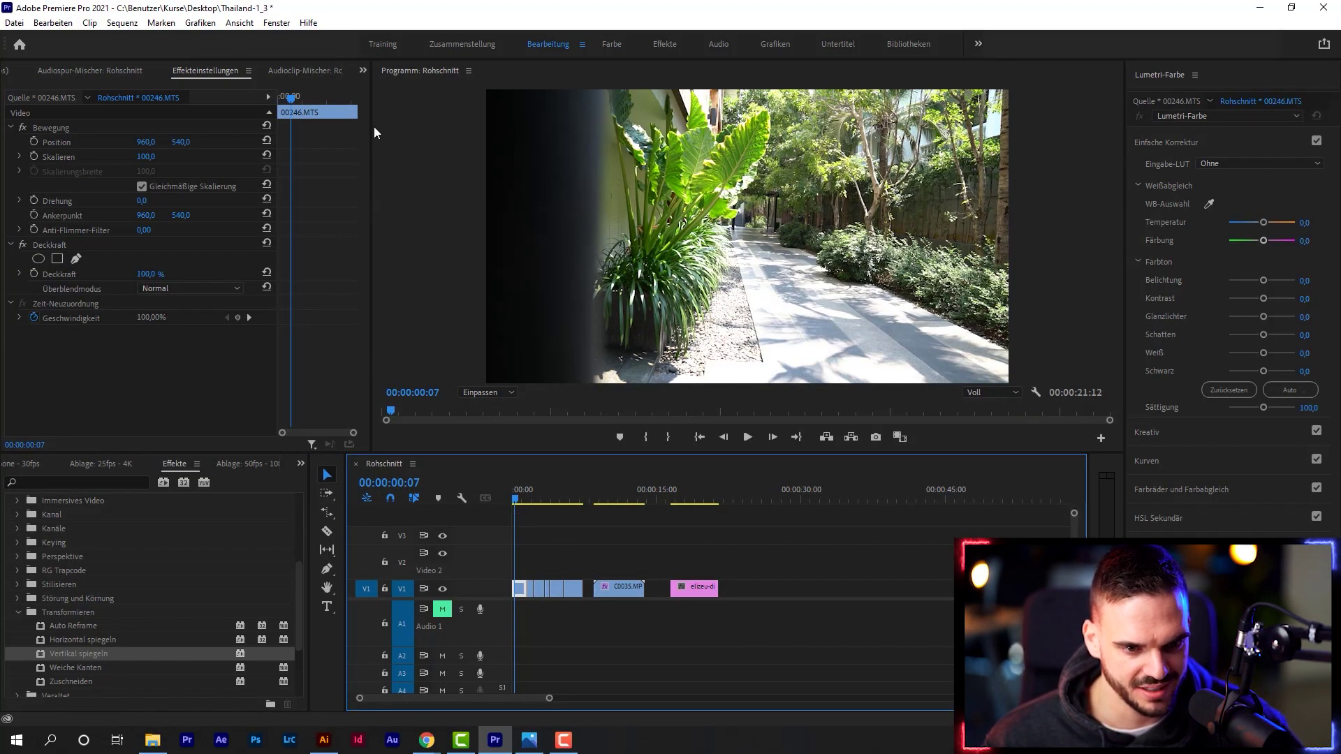
{"action": "left_click_drag", "start_coordinate": [373, 139], "coordinate": [464, 150]}
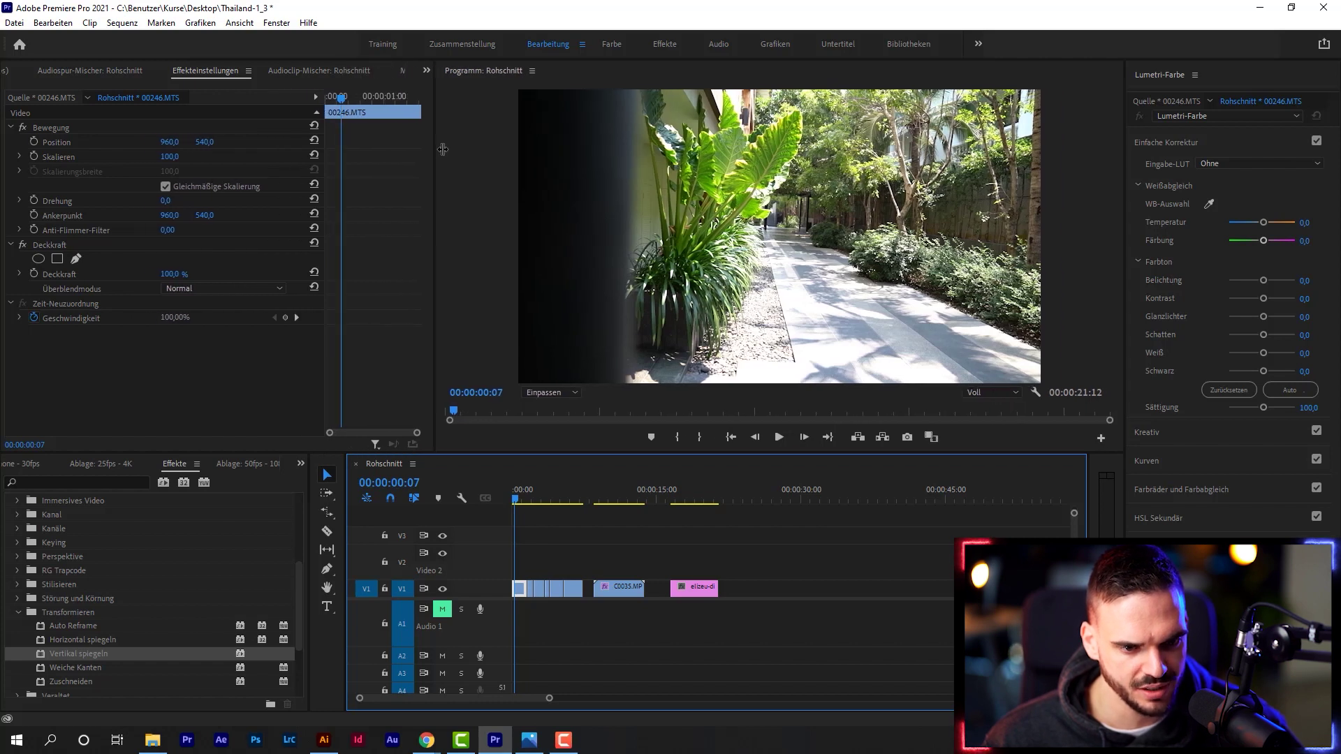
Widen the keyframe area and zoom the timeline in on the opening of clip 00246.MTS
{"action": "left_click_drag", "start_coordinate": [347, 192], "coordinate": [270, 209]}
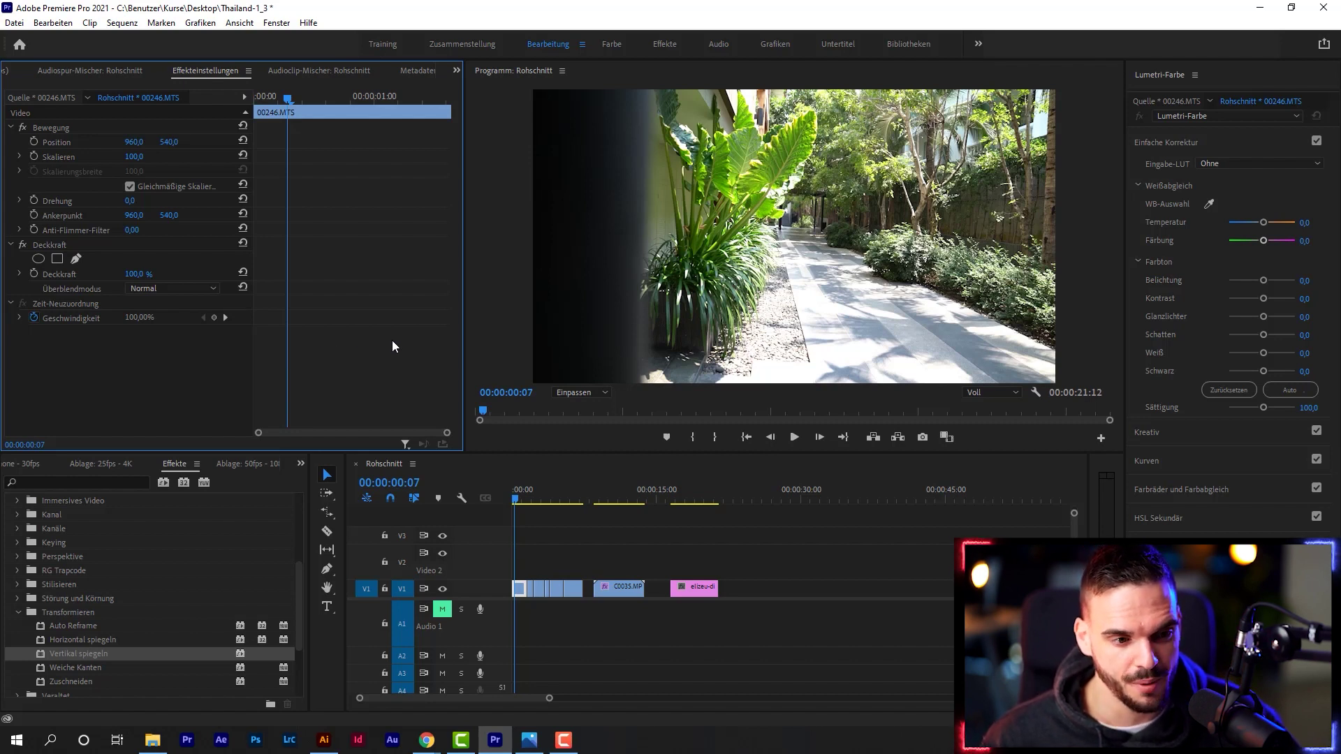
{"action": "left_click_drag", "start_coordinate": [549, 698], "coordinate": [460, 698]}
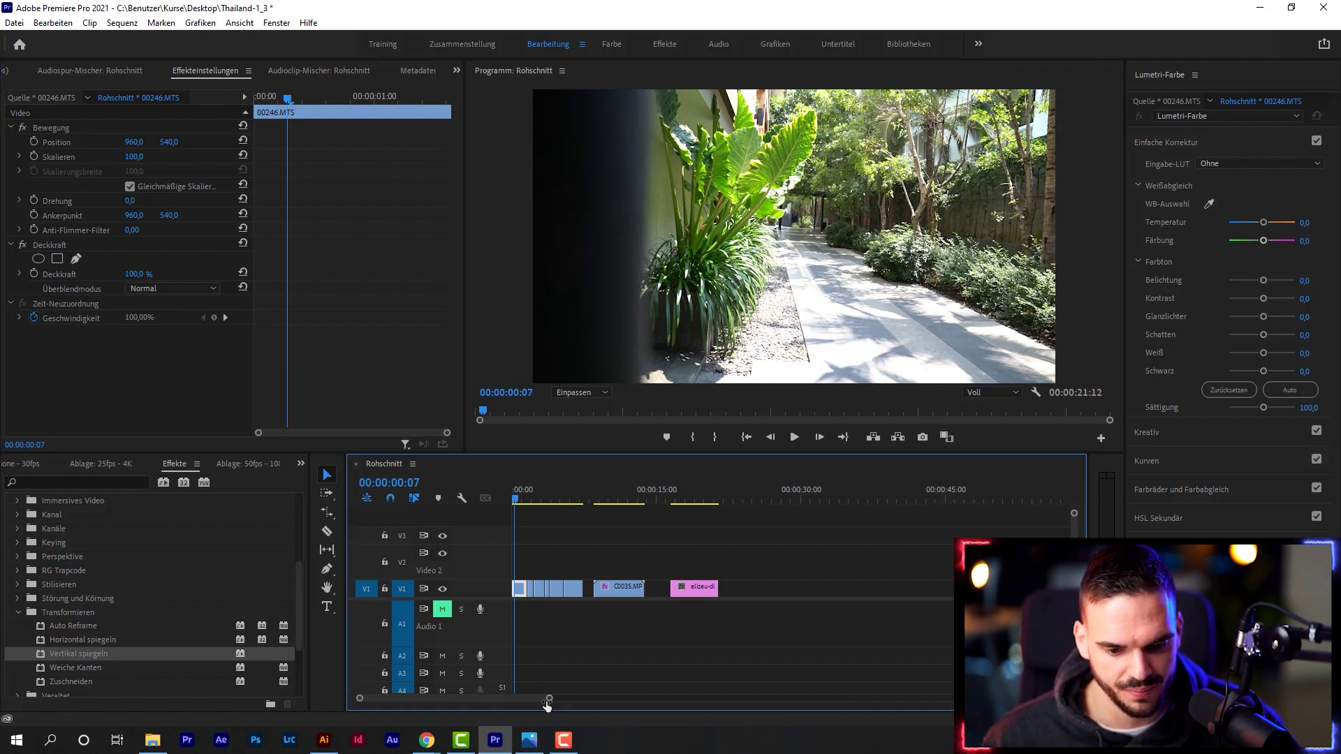
{"action": "left_click_drag", "start_coordinate": [527, 501], "coordinate": [507, 521]}
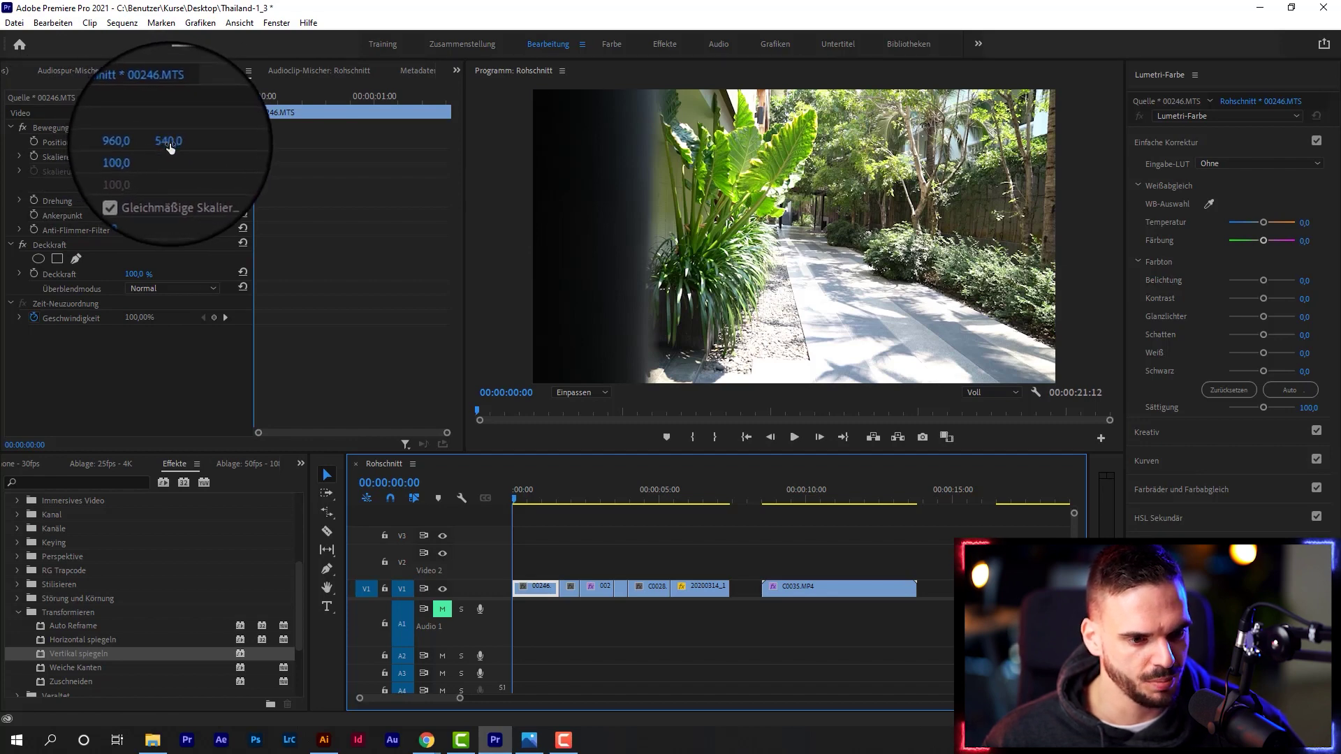
Set a starting Position keyframe of 960/539 on clip 00246.MTS and zoom the keyframe view in
{"action": "left_click_drag", "start_coordinate": [168, 142], "coordinate": [134, 142]}
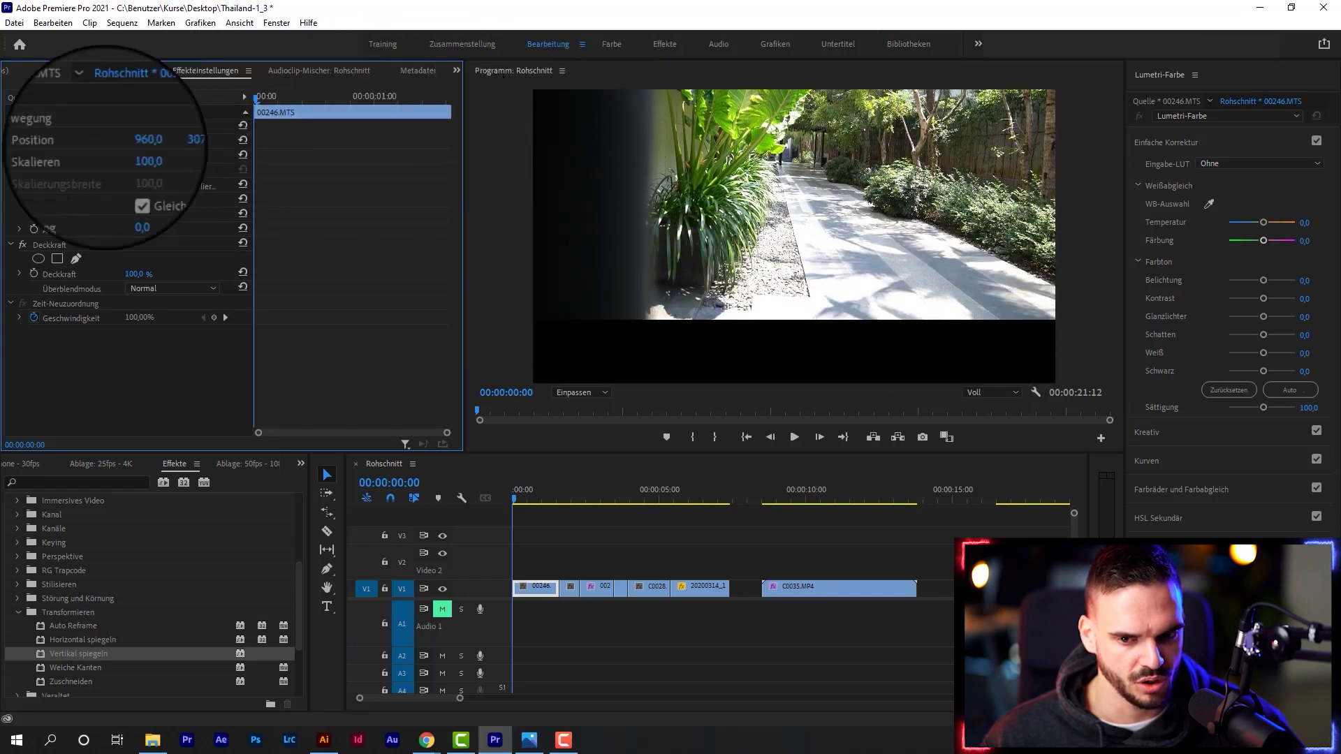
{"action": "mouse_move", "coordinate": [168, 141]}
{"action": "left_mouse_down"}
{"action": "mouse_move", "coordinate": [210, 142]}
{"action": "mouse_move", "coordinate": [136, 142]}
{"action": "left_mouse_up"}
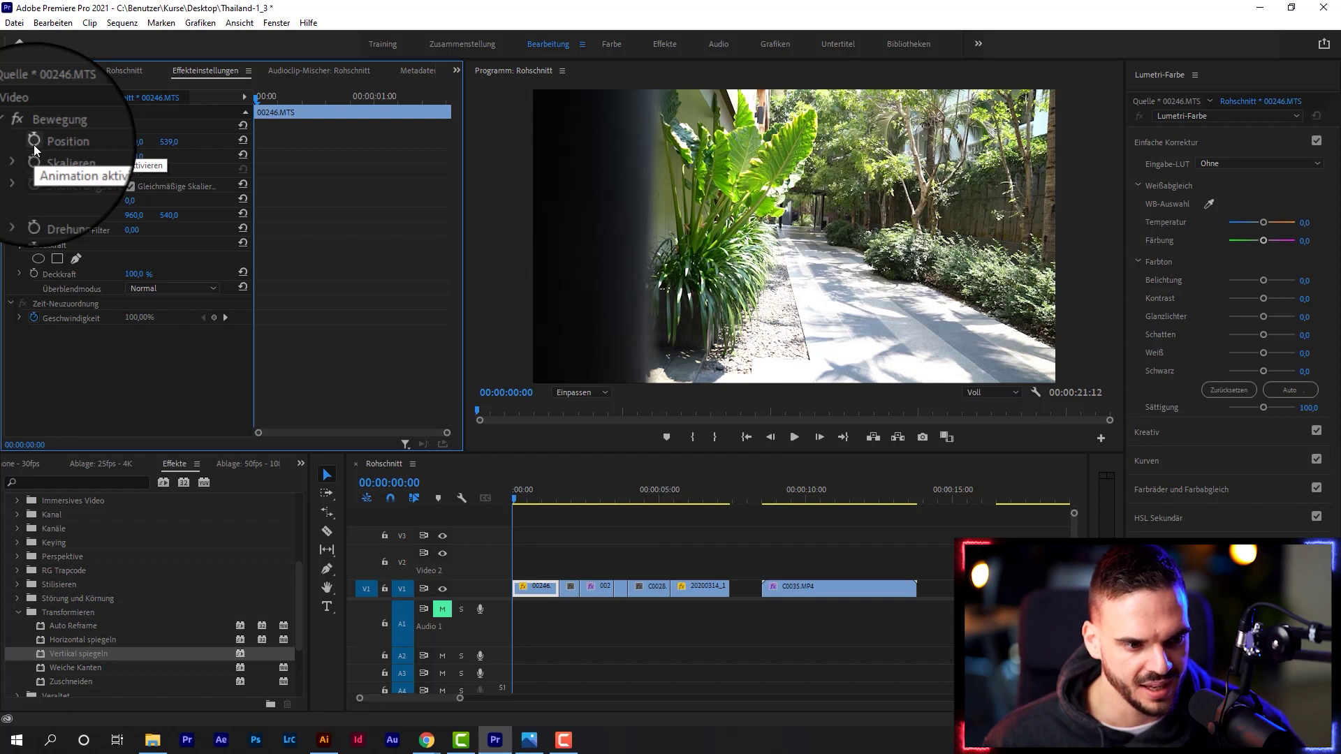
{"action": "left_click", "coordinate": [35, 145]}
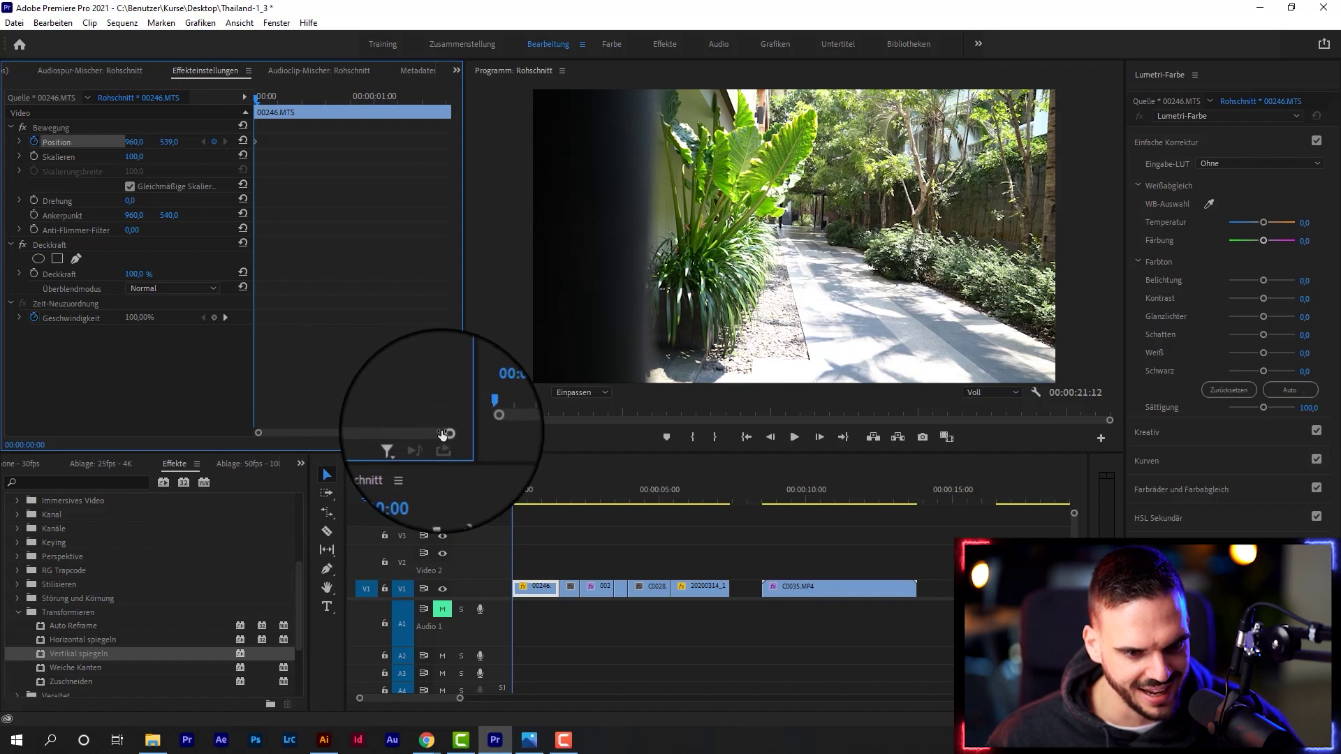
{"action": "left_click_drag", "start_coordinate": [443, 435], "coordinate": [358, 433]}
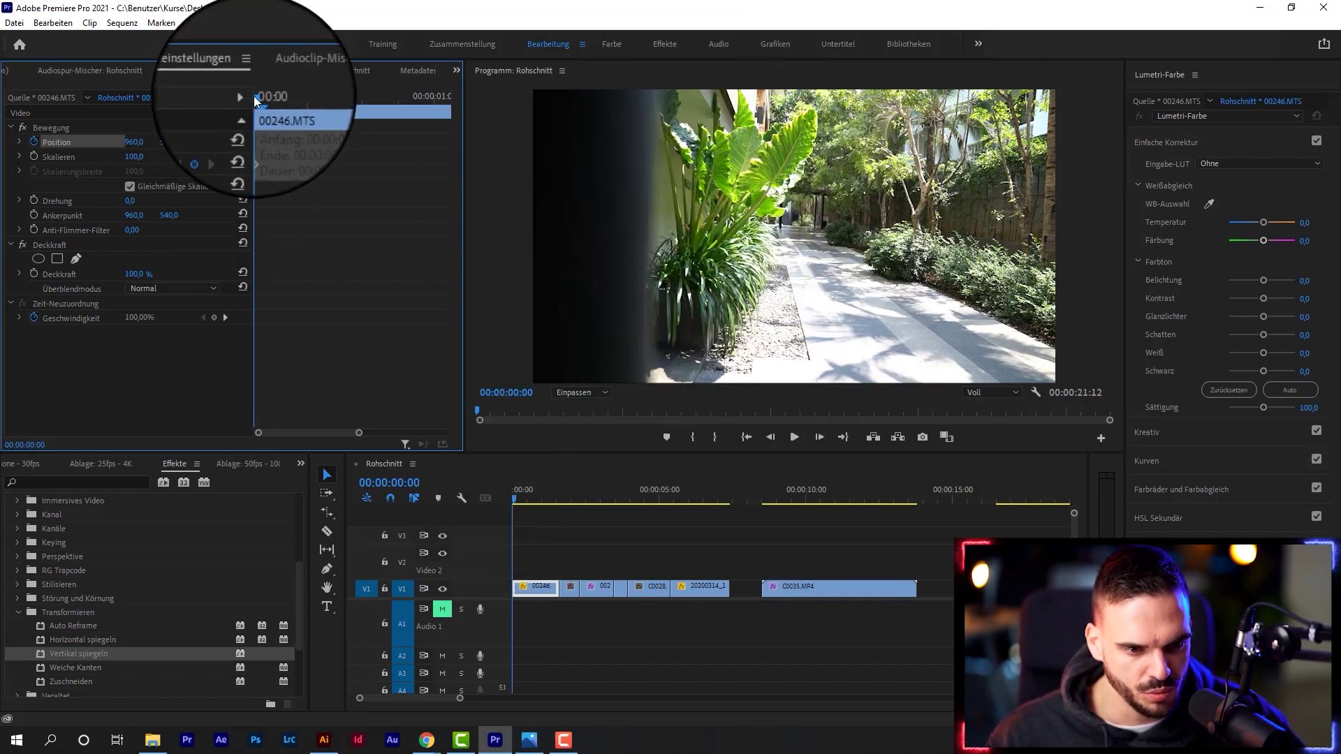
Add a second Position keyframe of 960/1624 around frame 15 so the clip slides out downward
{"action": "left_click_drag", "start_coordinate": [257, 100], "coordinate": [290, 99]}
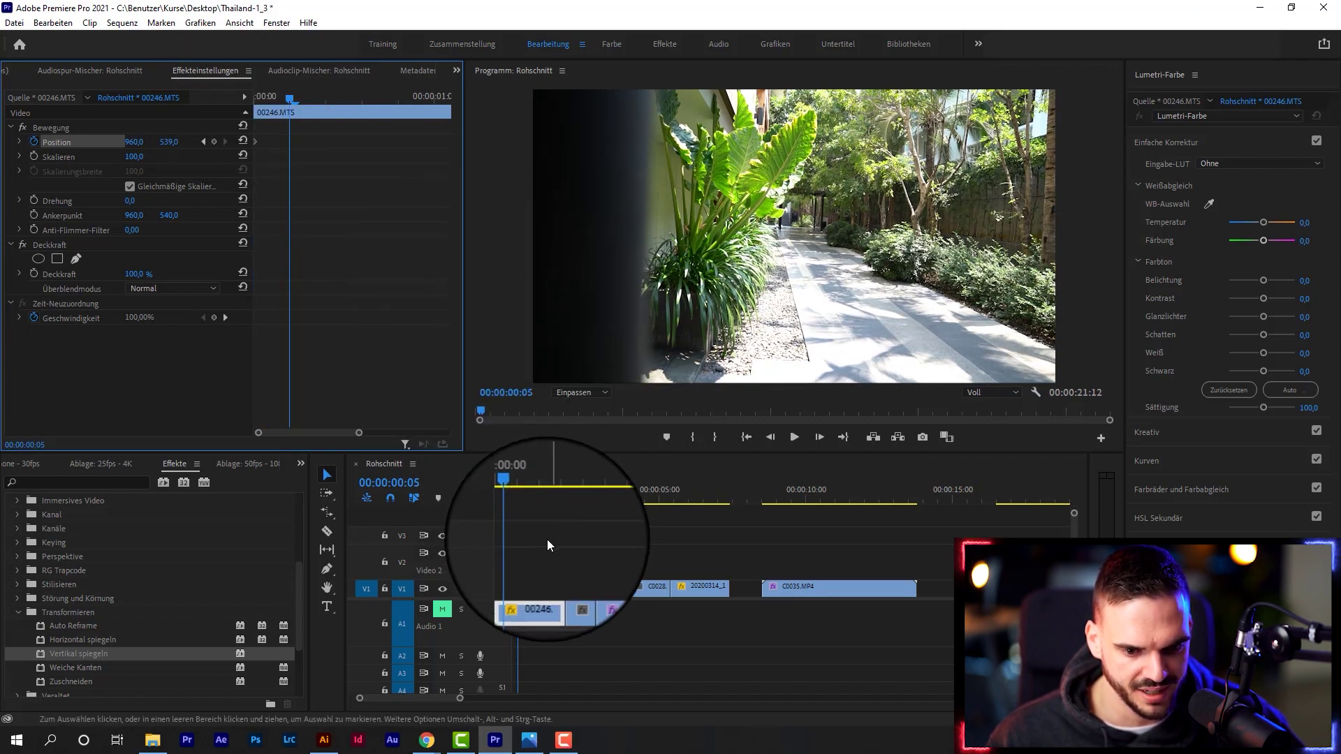
{"action": "left_click_drag", "start_coordinate": [519, 498], "coordinate": [524, 497]}
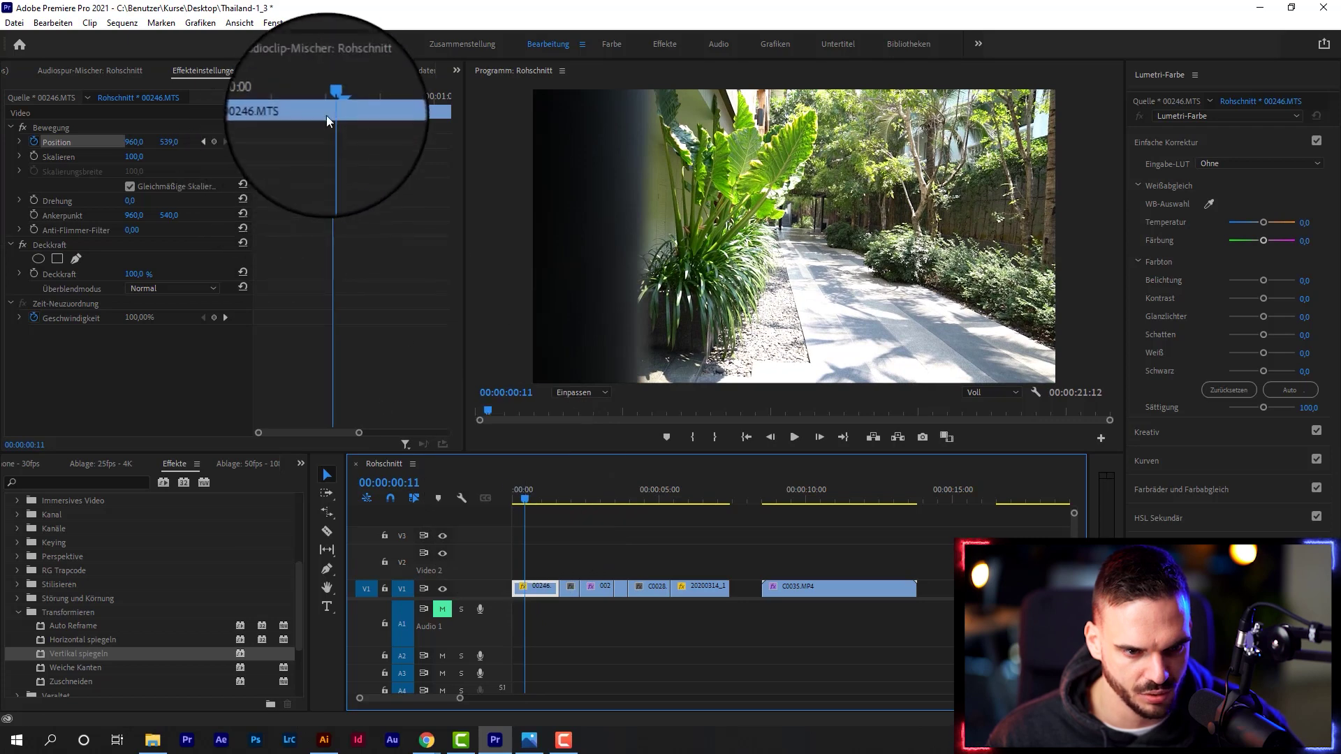
{"action": "left_click_drag", "start_coordinate": [329, 98], "coordinate": [323, 100]}
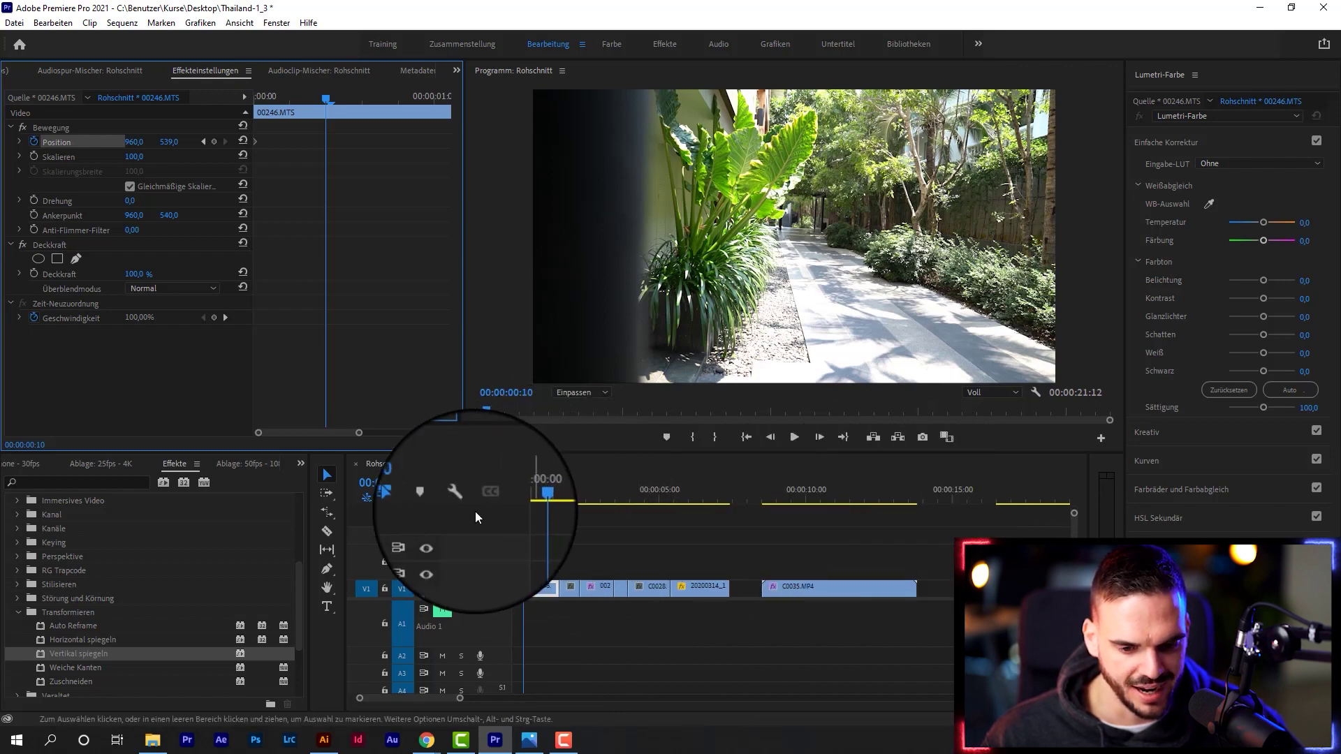
{"action": "left_click_drag", "start_coordinate": [524, 500], "coordinate": [530, 502]}
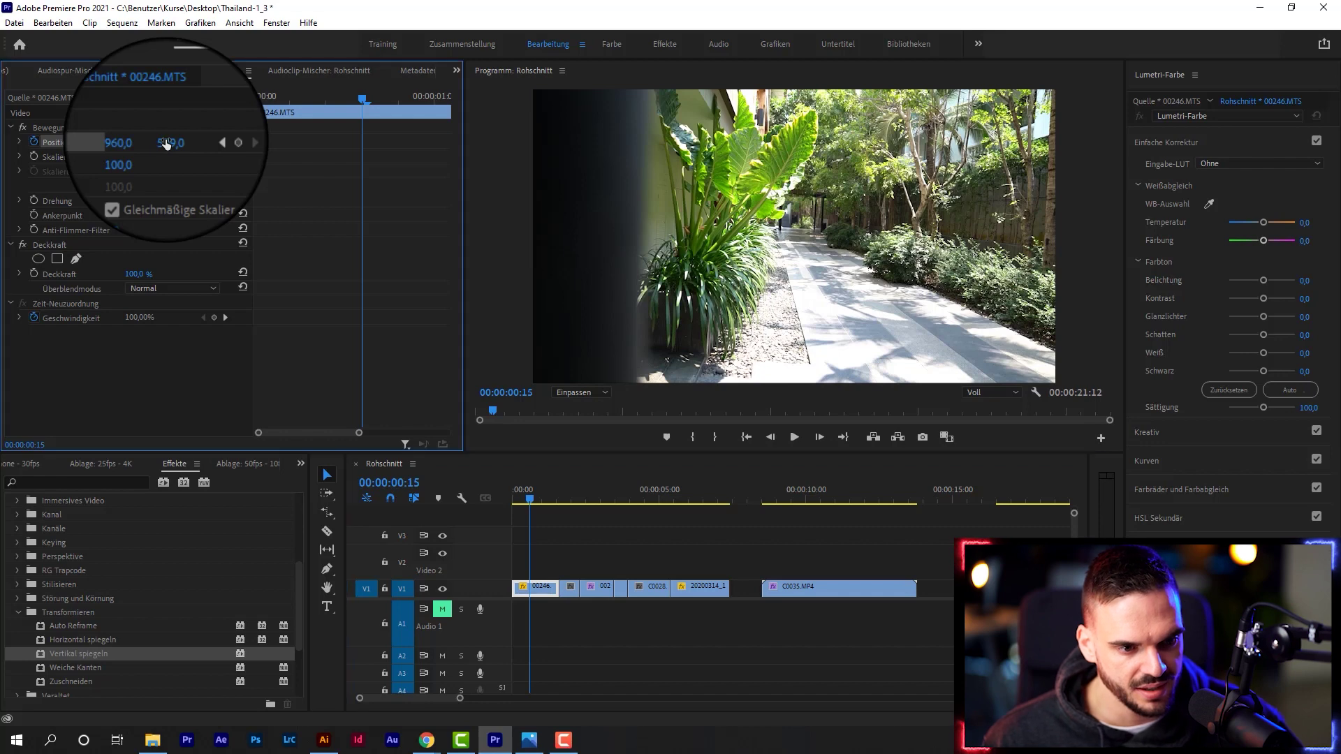
{"action": "mouse_move", "coordinate": [168, 144]}
{"action": "left_mouse_down"}
{"action": "mouse_move", "coordinate": [594, 147]}
{"action": "mouse_move", "coordinate": [922, 175]}
{"action": "left_mouse_up"}
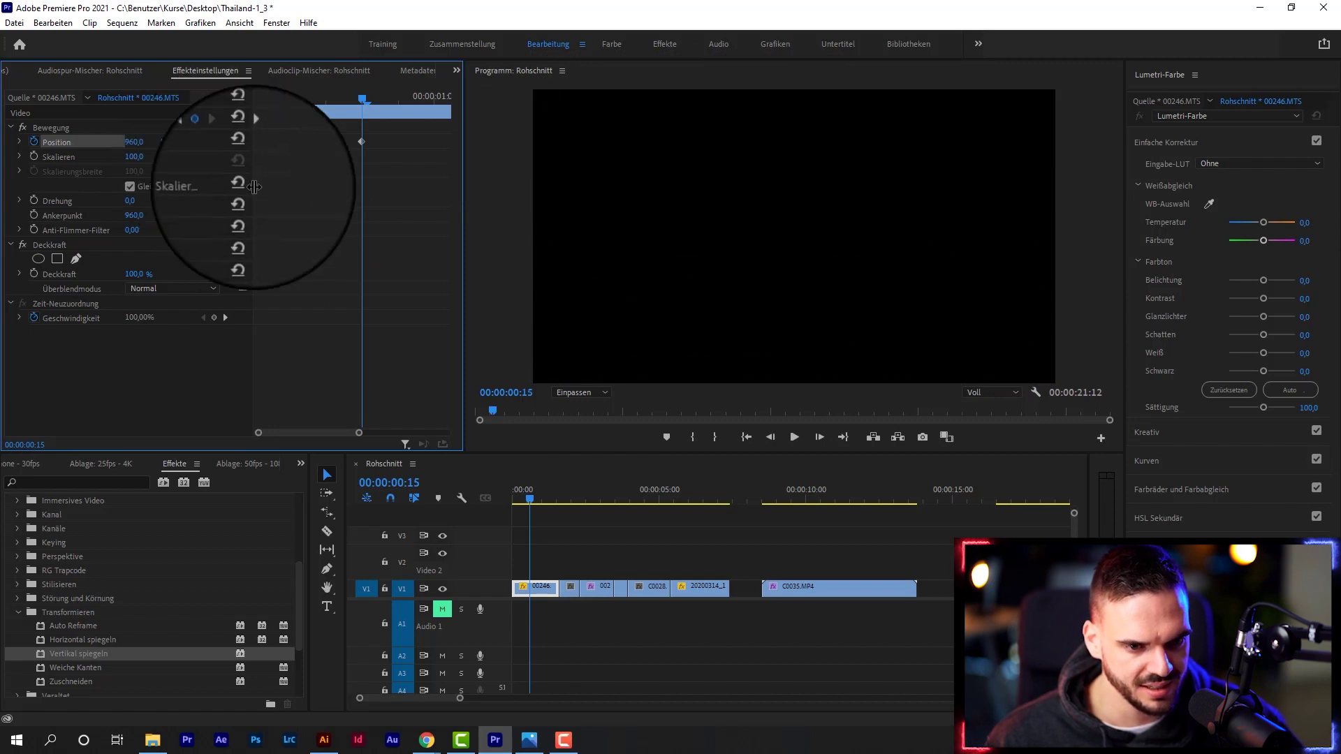
{"action": "left_click_drag", "start_coordinate": [362, 103], "coordinate": [376, 103]}
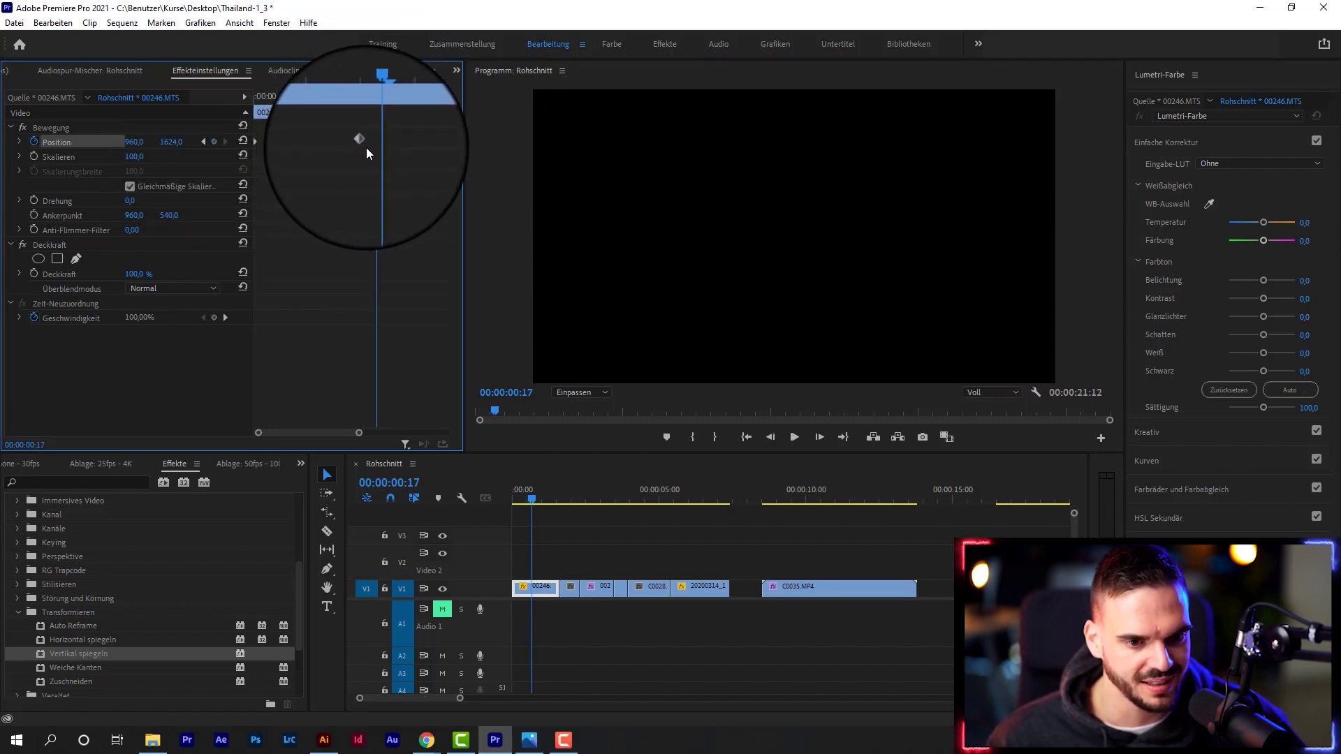
{"action": "left_click_drag", "start_coordinate": [374, 101], "coordinate": [365, 109]}
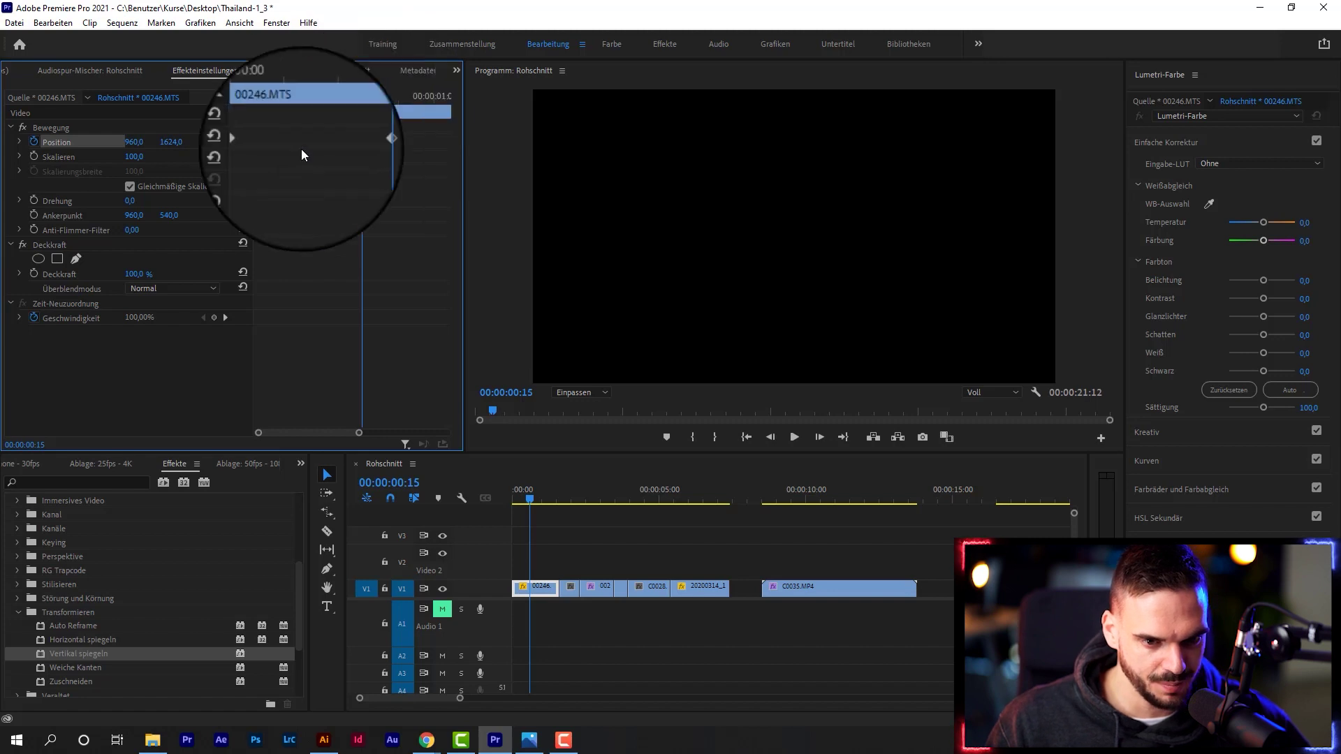
{"action": "left_click", "coordinate": [252, 93]}
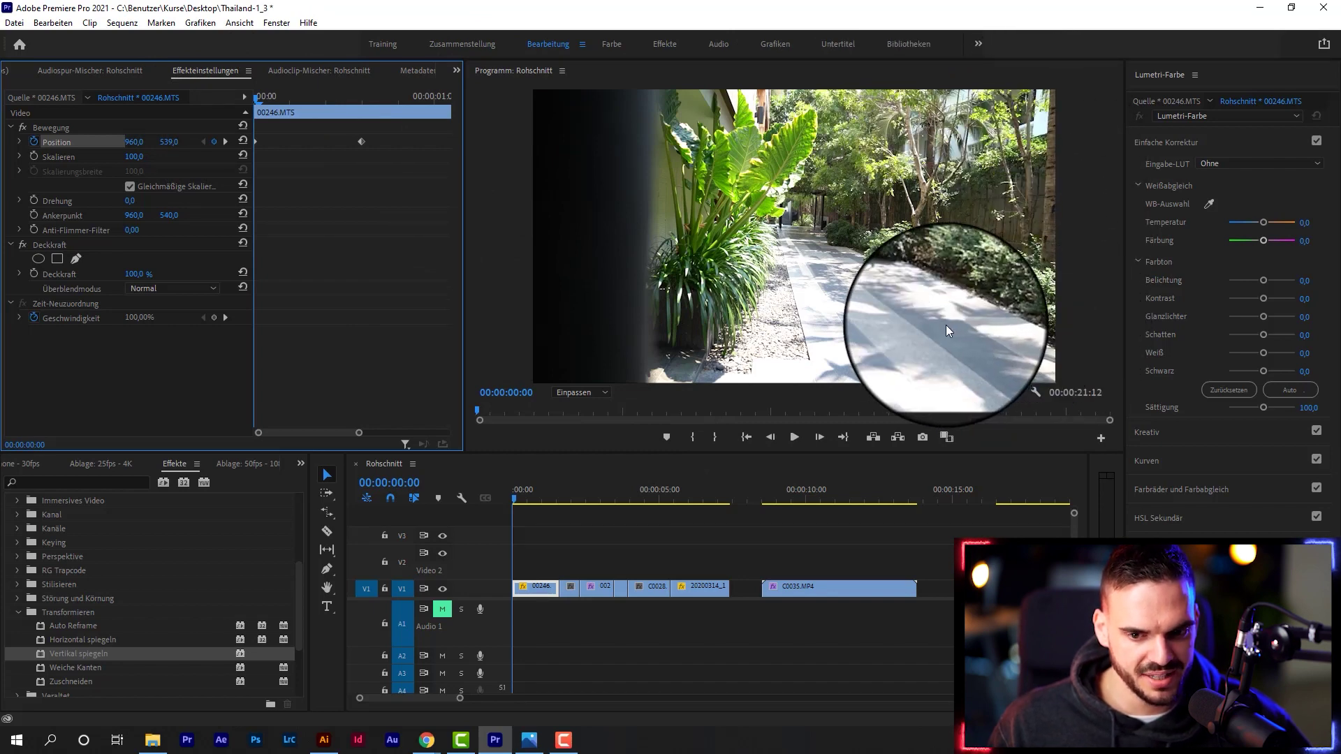
Preview the slide-down animation of clip 00246.MTS from its start
{"action": "left_click", "coordinate": [359, 102]}
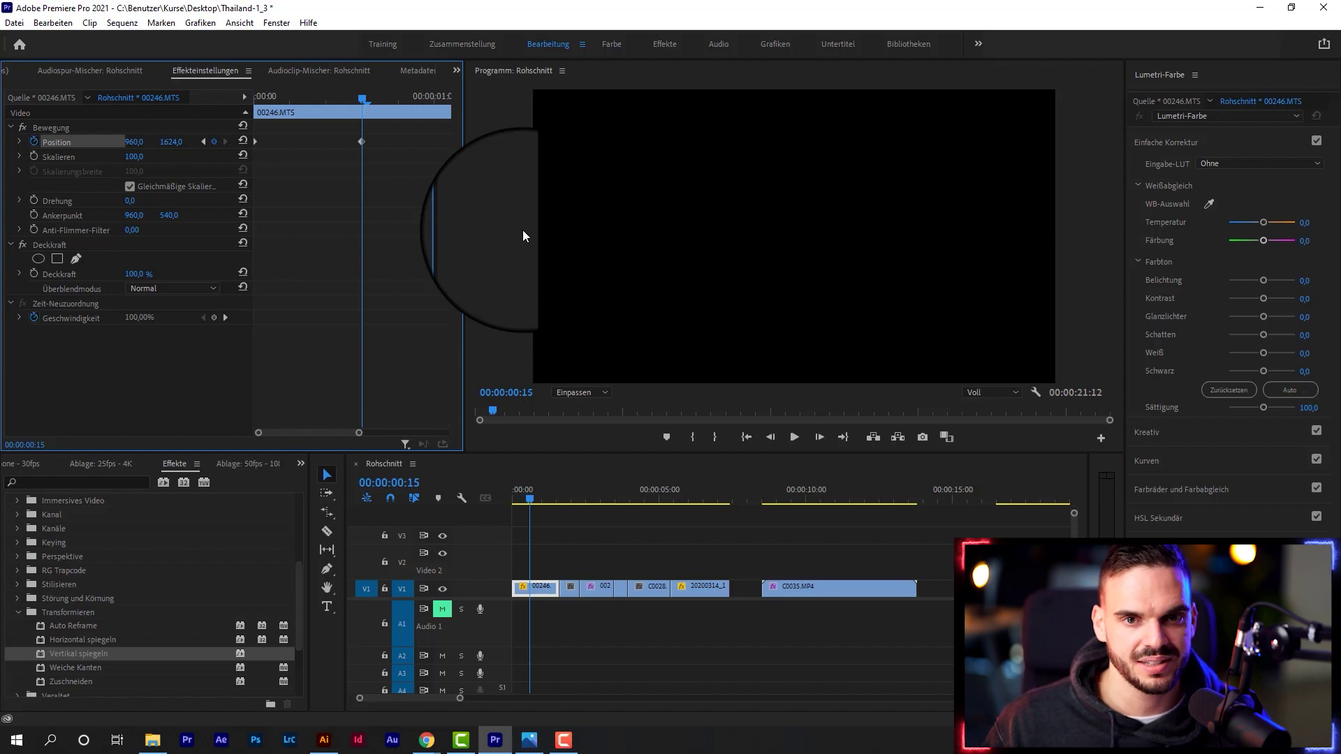
{"action": "mouse_move", "coordinate": [363, 99]}
{"action": "left_mouse_down"}
{"action": "mouse_move", "coordinate": [325, 104]}
{"action": "mouse_move", "coordinate": [351, 115]}
{"action": "mouse_move", "coordinate": [256, 130]}
{"action": "left_mouse_up"}
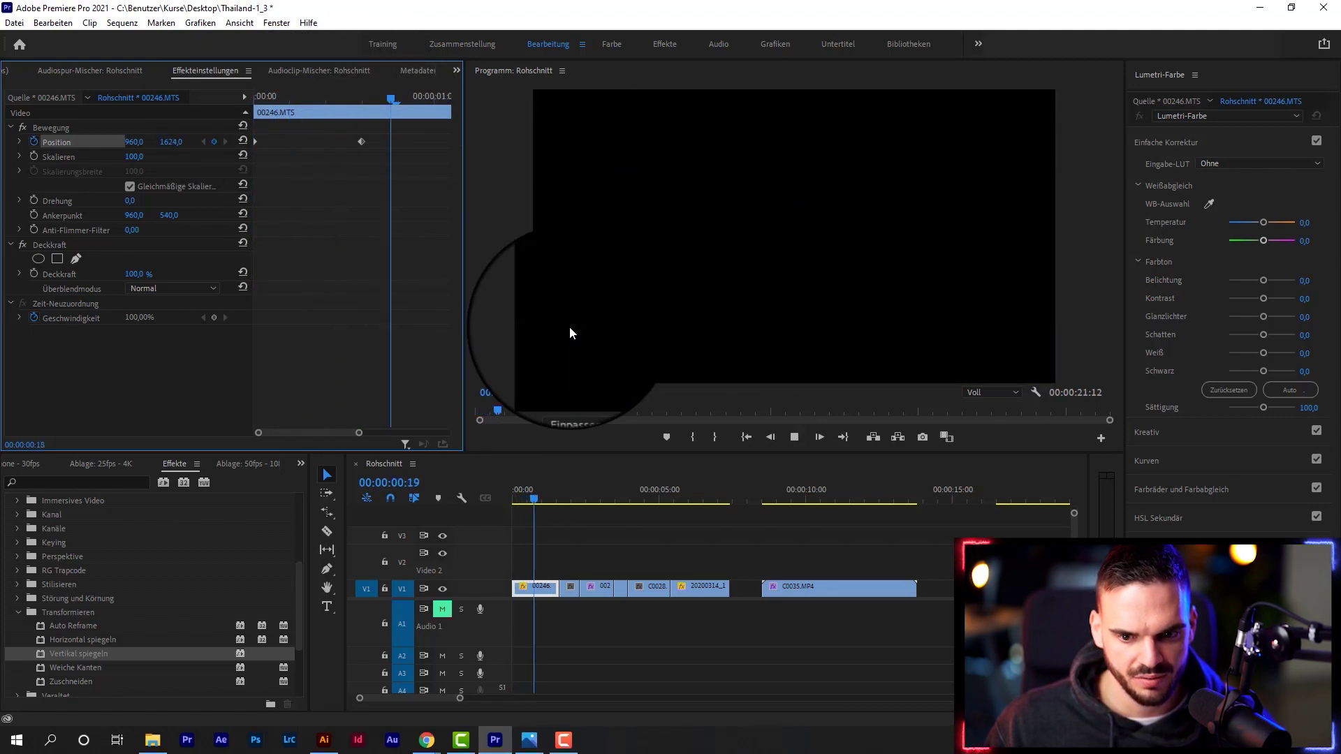
{"action": "key", "text": "space"}
{"action": "left_click_drag", "start_coordinate": [383, 99], "coordinate": [217, 124]}
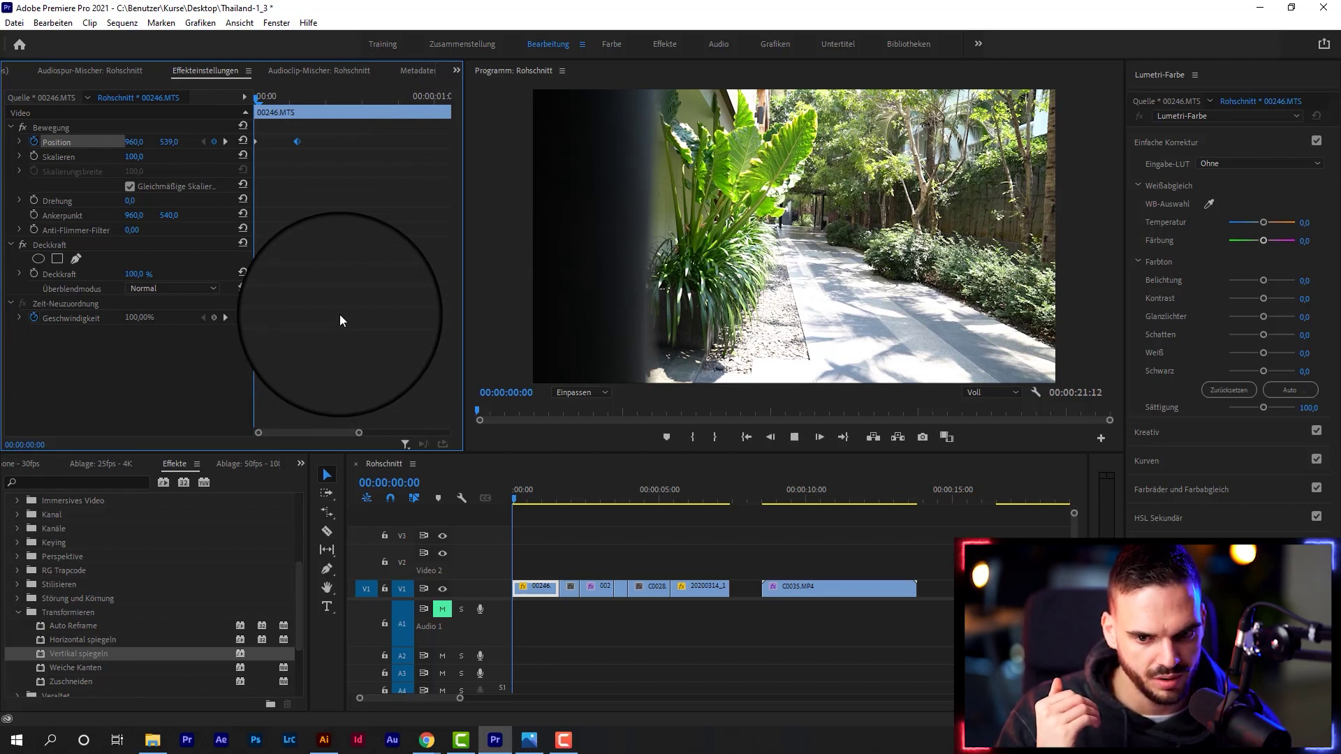
{"action": "key", "text": "space"}
{"action": "key", "text": "space"}
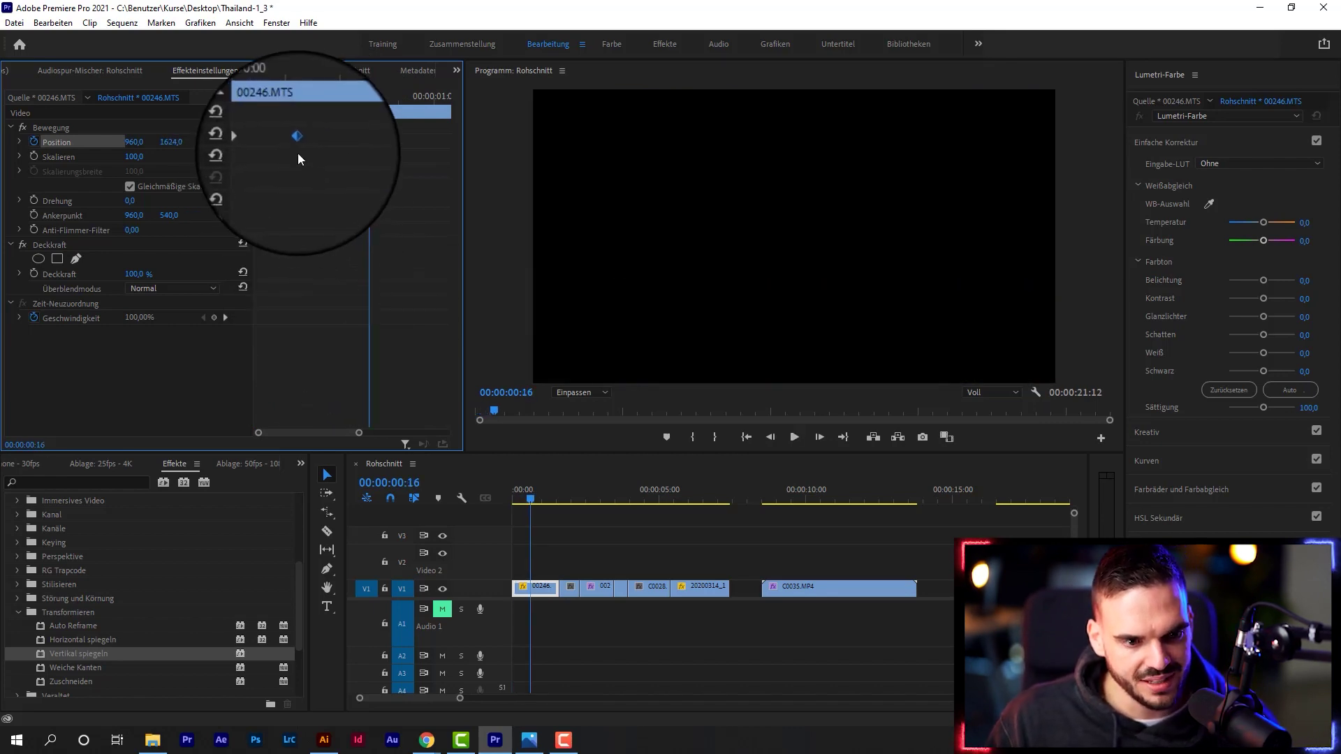
Move the second Position keyframe later, near the clip end, and replay the slide
{"action": "left_click_drag", "start_coordinate": [296, 141], "coordinate": [466, 154]}
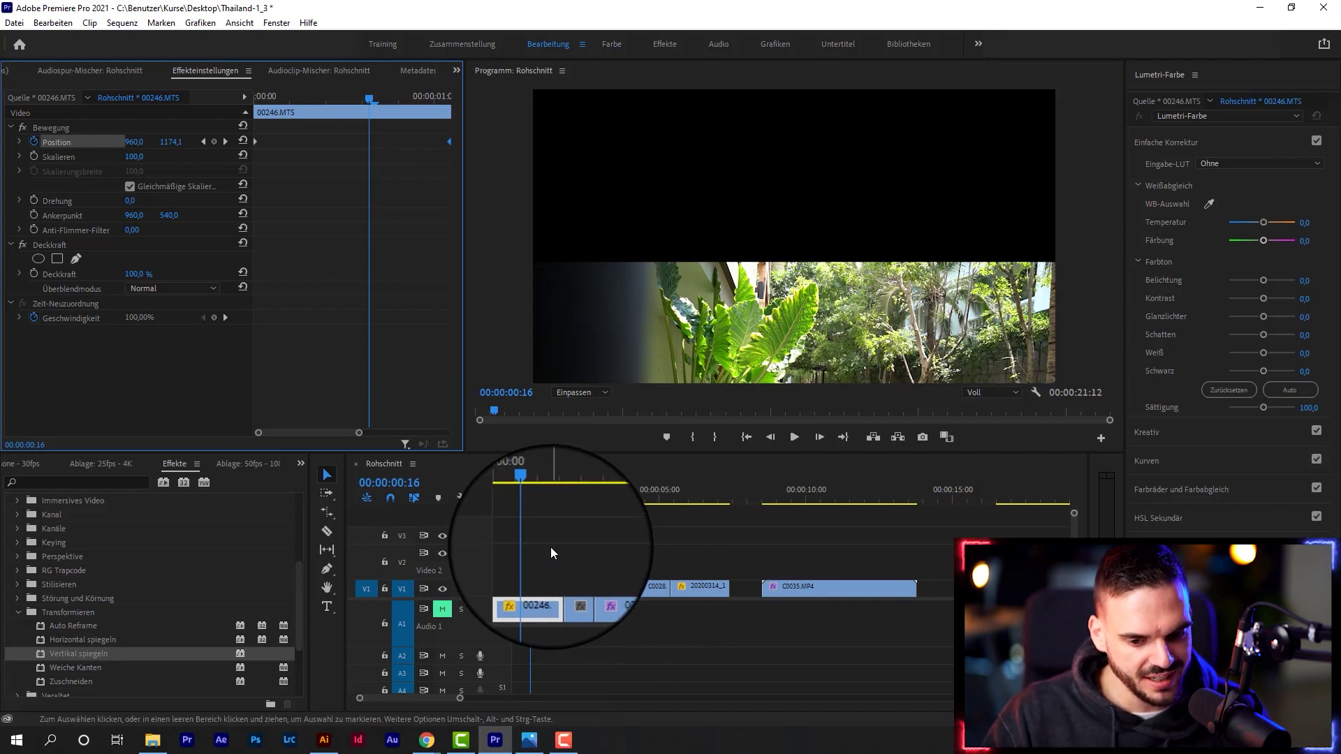
{"action": "left_click", "coordinate": [525, 500]}
{"action": "left_click_drag", "start_coordinate": [524, 500], "coordinate": [514, 502]}
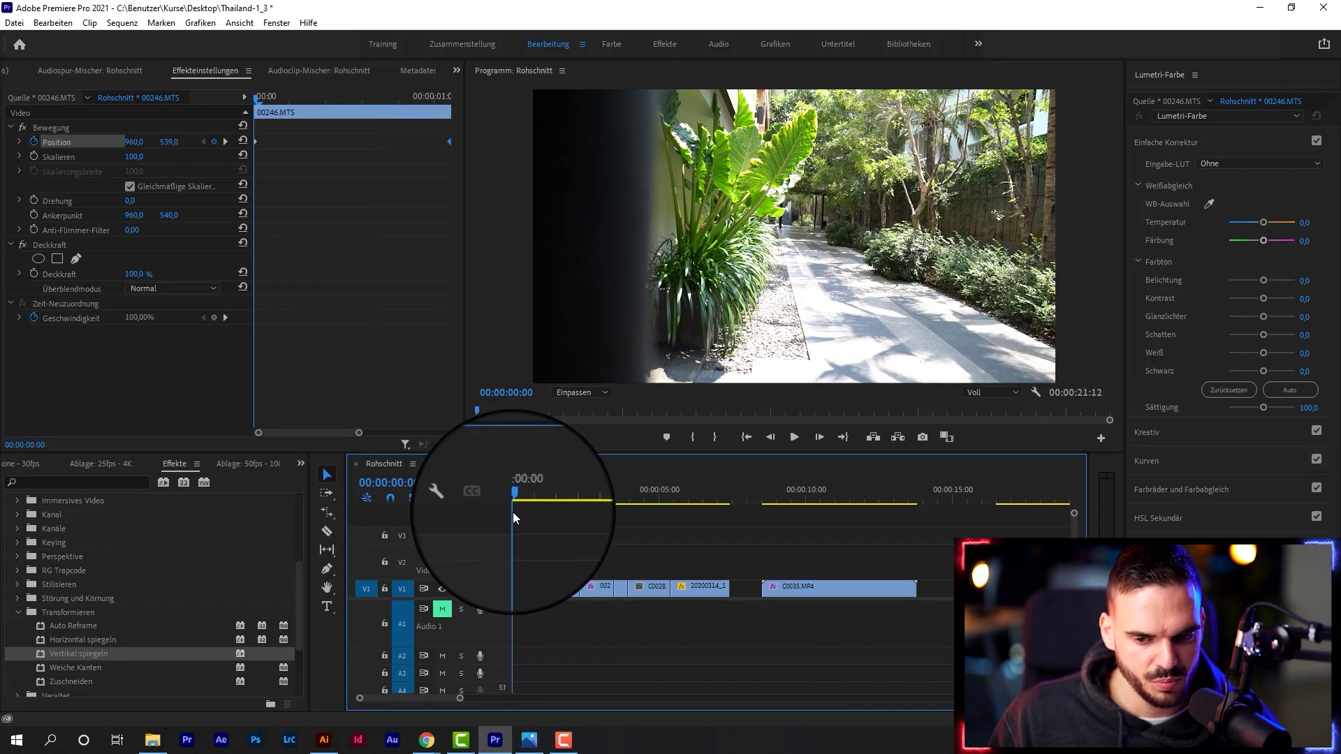
{"action": "key", "text": "space"}
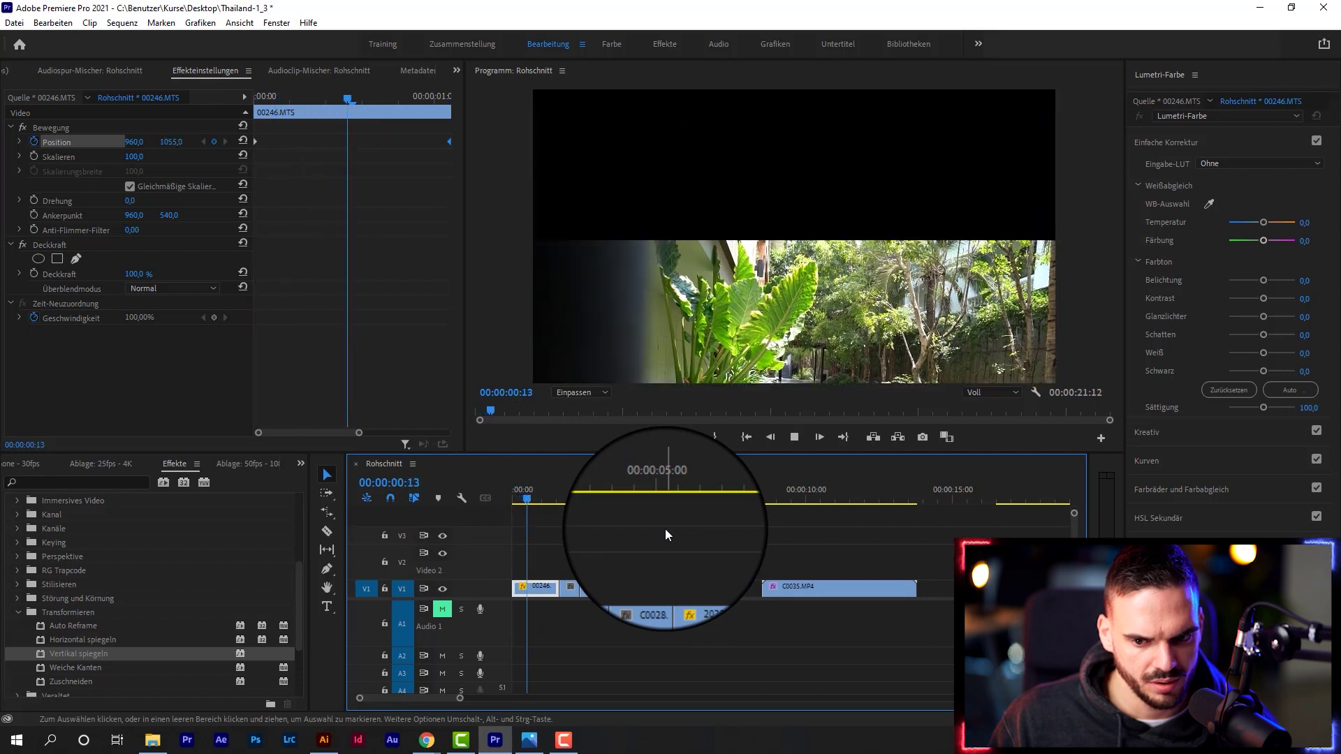
{"action": "key", "text": "space"}
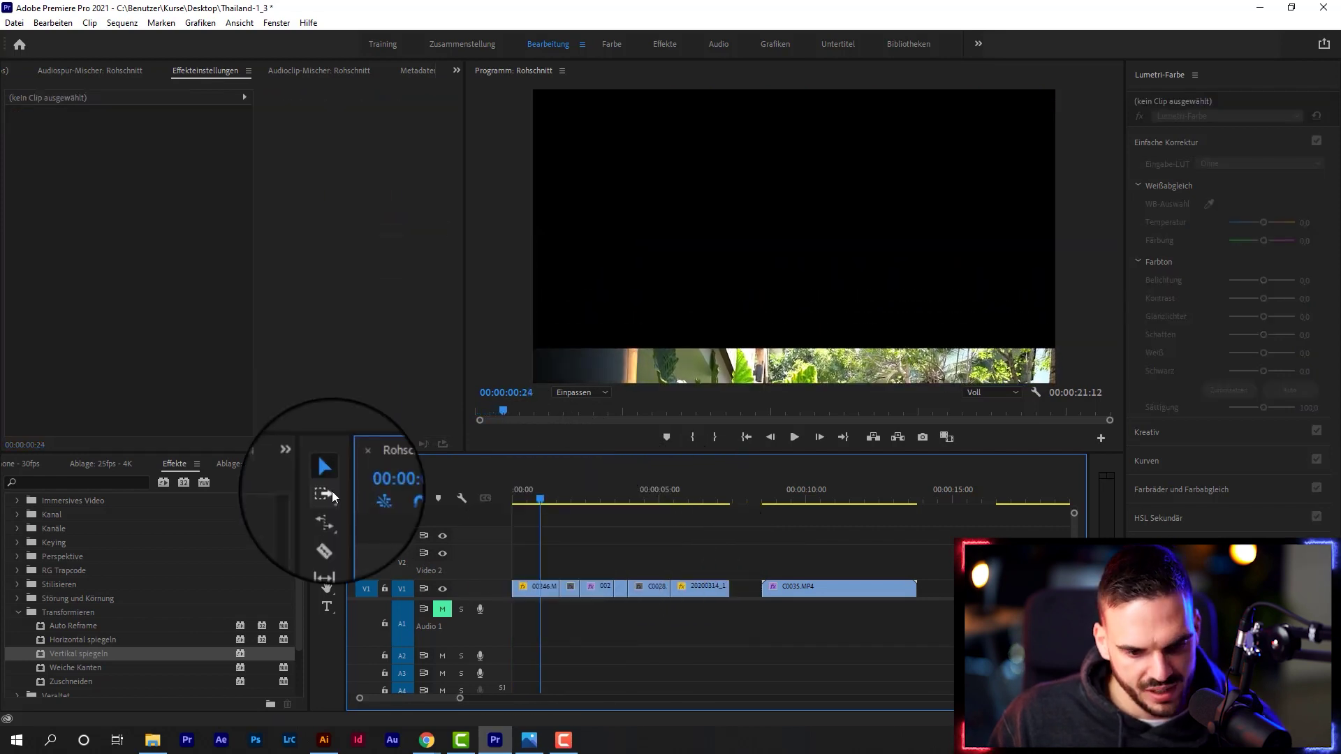
Push the later clips about five seconds right with Track Select Forward
{"action": "left_click", "coordinate": [326, 493]}
{"action": "left_click_drag", "start_coordinate": [581, 591], "coordinate": [746, 595]}
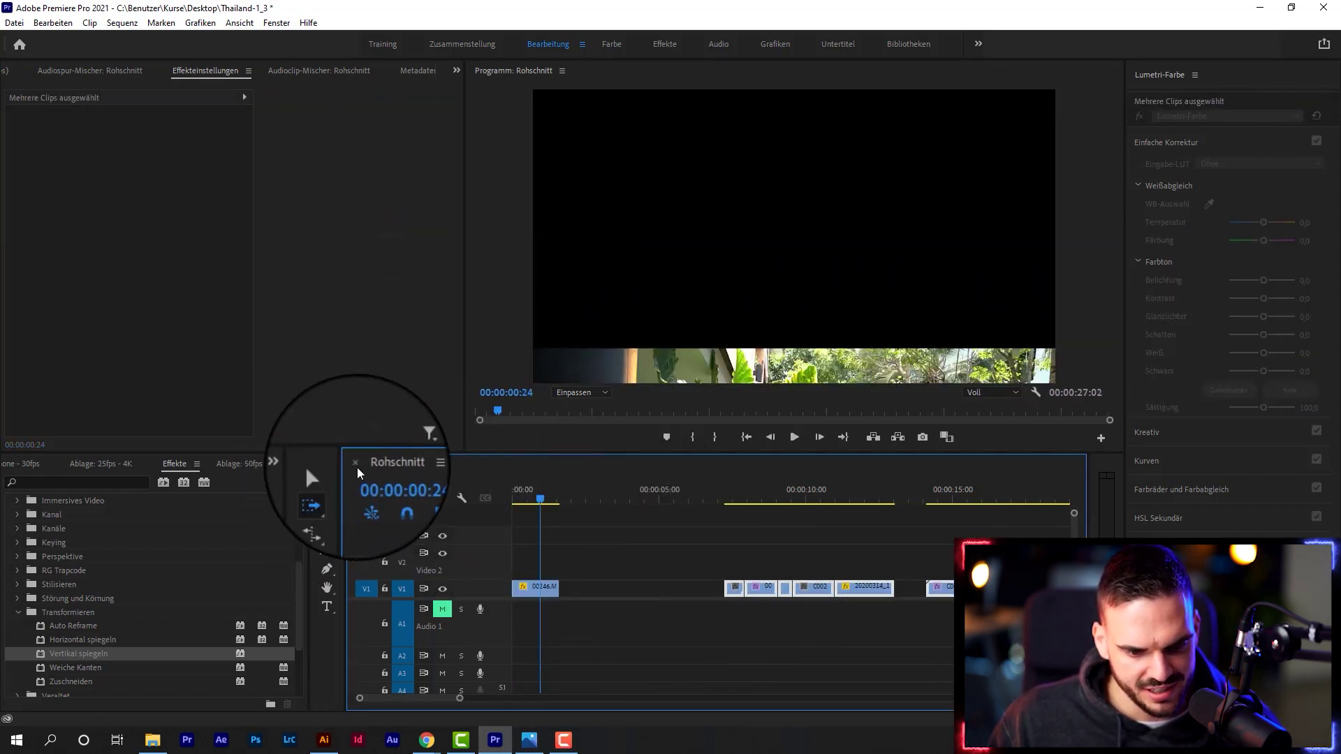
{"action": "left_click", "coordinate": [326, 475]}
Extend clip 00246.MTS into the gap and move its end Position keyframe to about 00:00:06:22
{"action": "left_click_drag", "start_coordinate": [552, 590], "coordinate": [571, 592]}
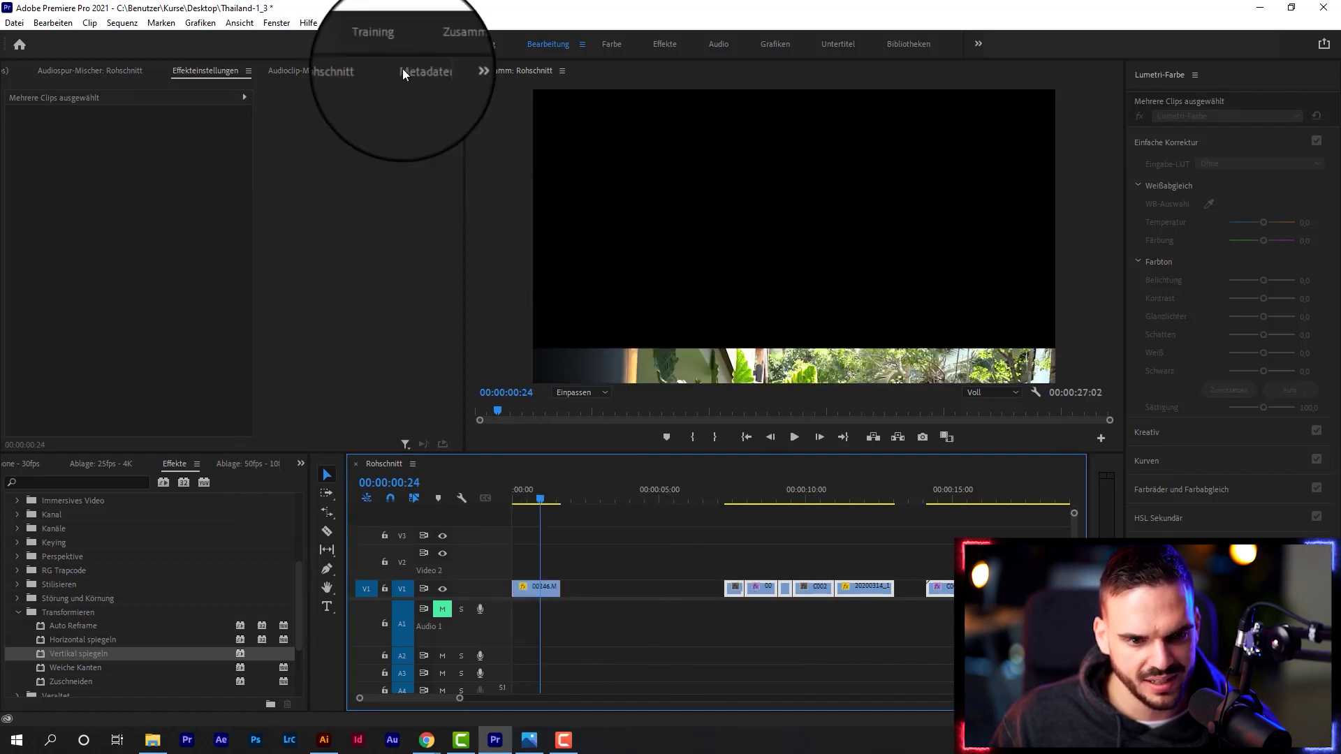
{"action": "left_click", "coordinate": [538, 586]}
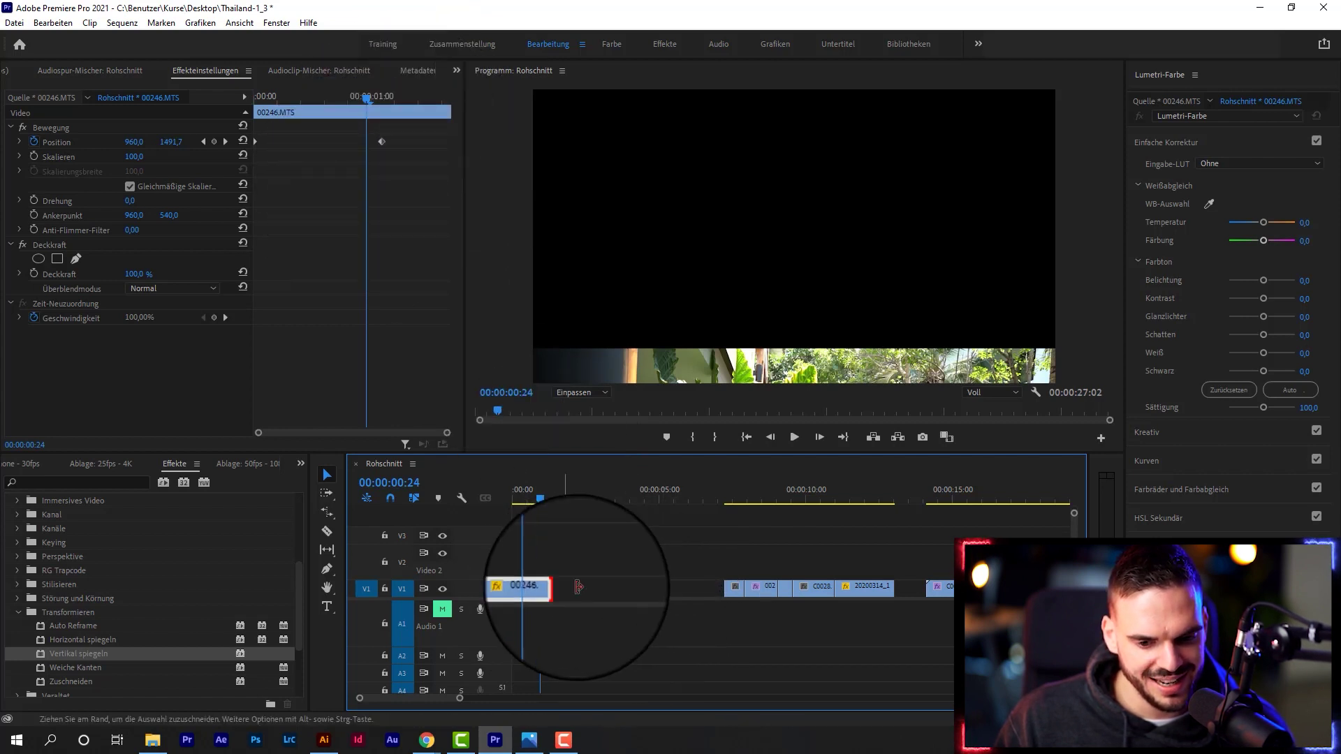
{"action": "left_click_drag", "start_coordinate": [569, 589], "coordinate": [722, 611]}
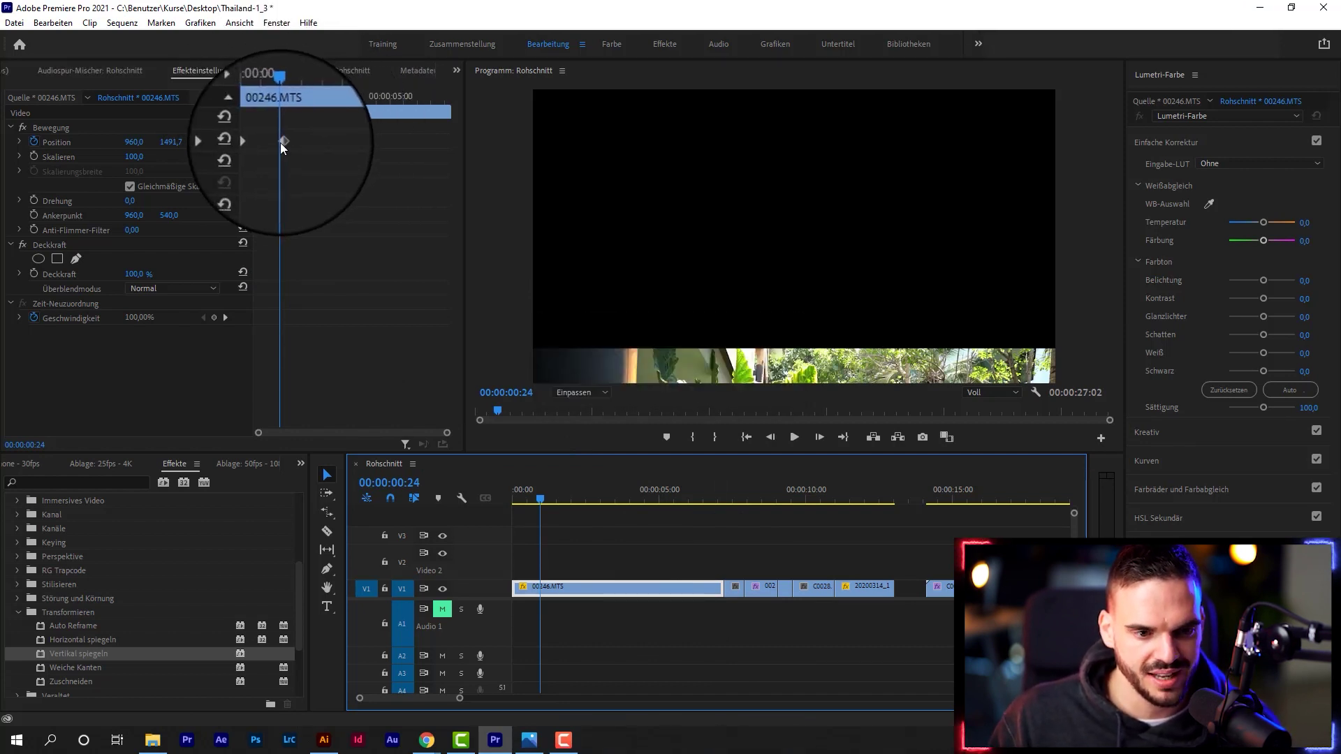
{"action": "left_click_drag", "start_coordinate": [280, 143], "coordinate": [463, 145]}
{"action": "left_click", "coordinate": [547, 499]}
Preview the lengthened slide animation from the start of the sequence
{"action": "left_click_drag", "start_coordinate": [533, 500], "coordinate": [506, 501]}
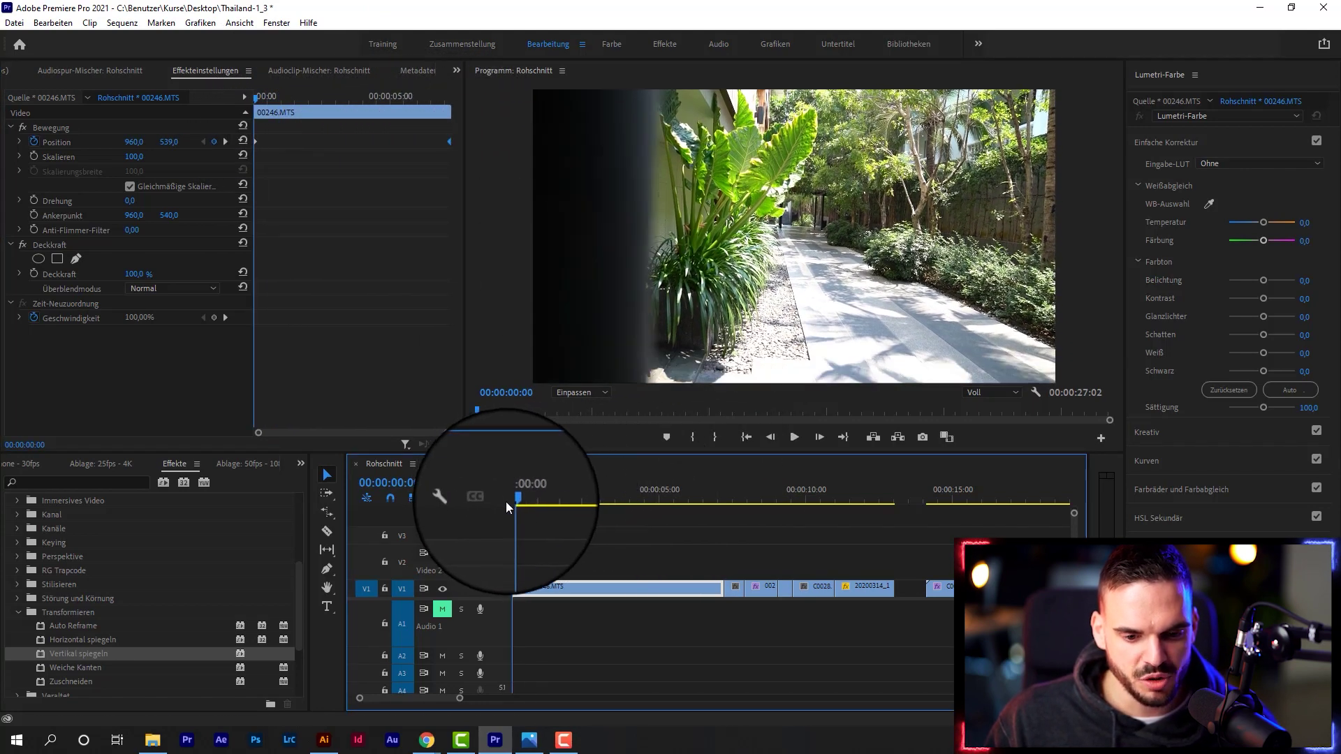
{"action": "key", "text": "space"}
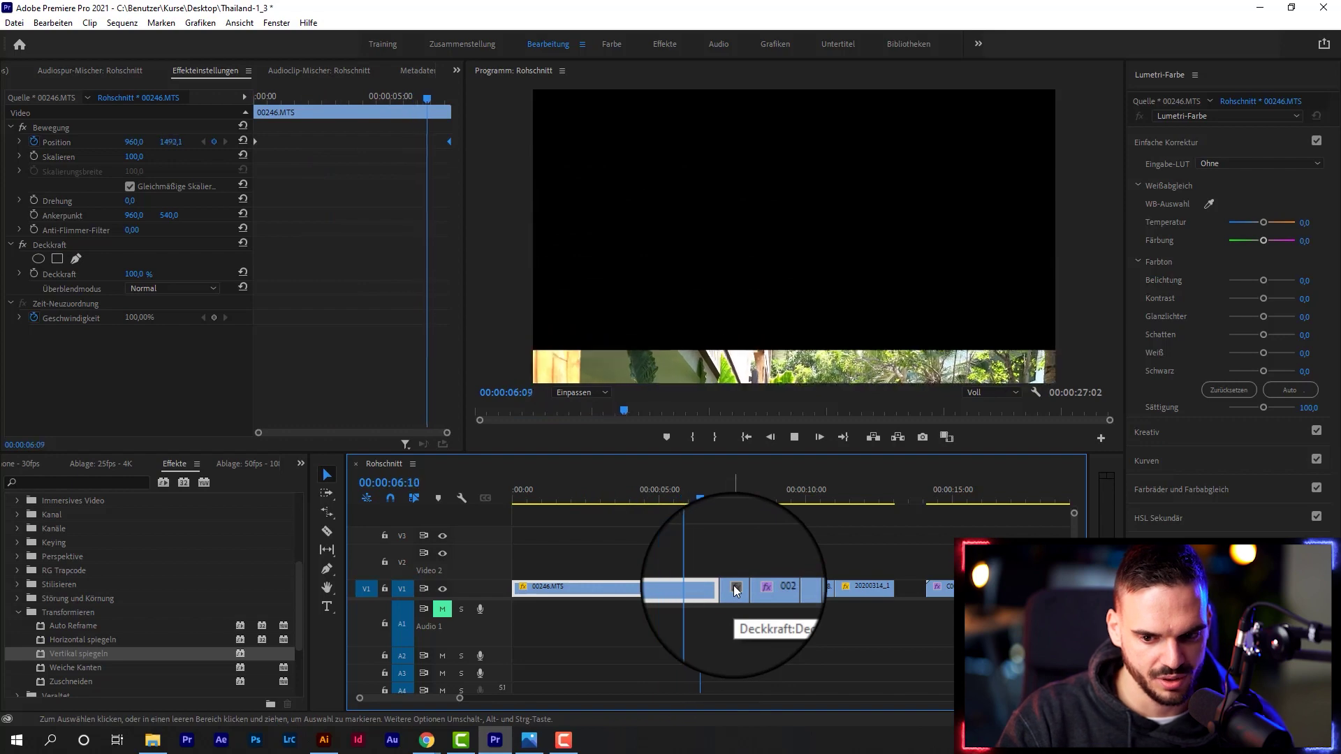
{"action": "key", "text": "space"}
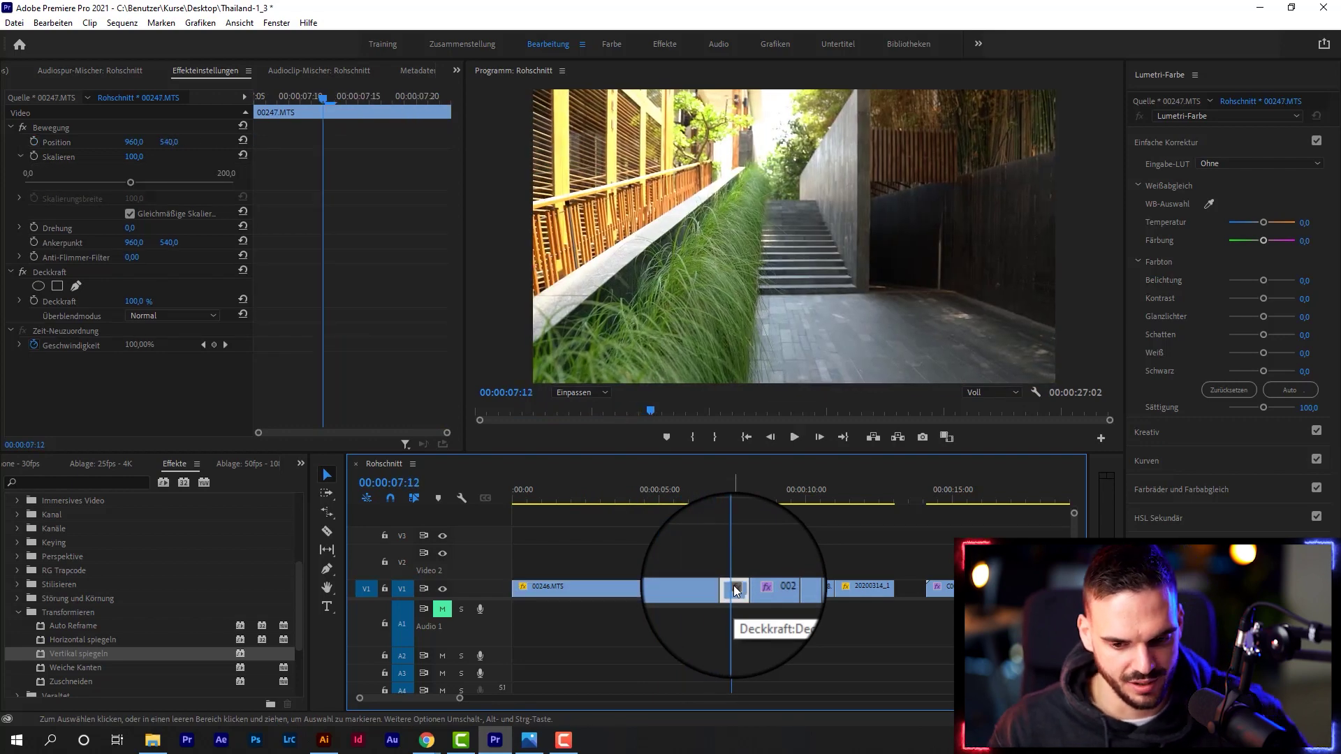
Add Position keyframes at 2:18, 4:10 and 5:18 moving the image right, left, then out
{"action": "mouse_move", "coordinate": [680, 498]}
{"action": "left_mouse_down"}
{"action": "mouse_move", "coordinate": [542, 505]}
{"action": "mouse_move", "coordinate": [598, 513]}
{"action": "mouse_move", "coordinate": [593, 493]}
{"action": "left_mouse_up"}
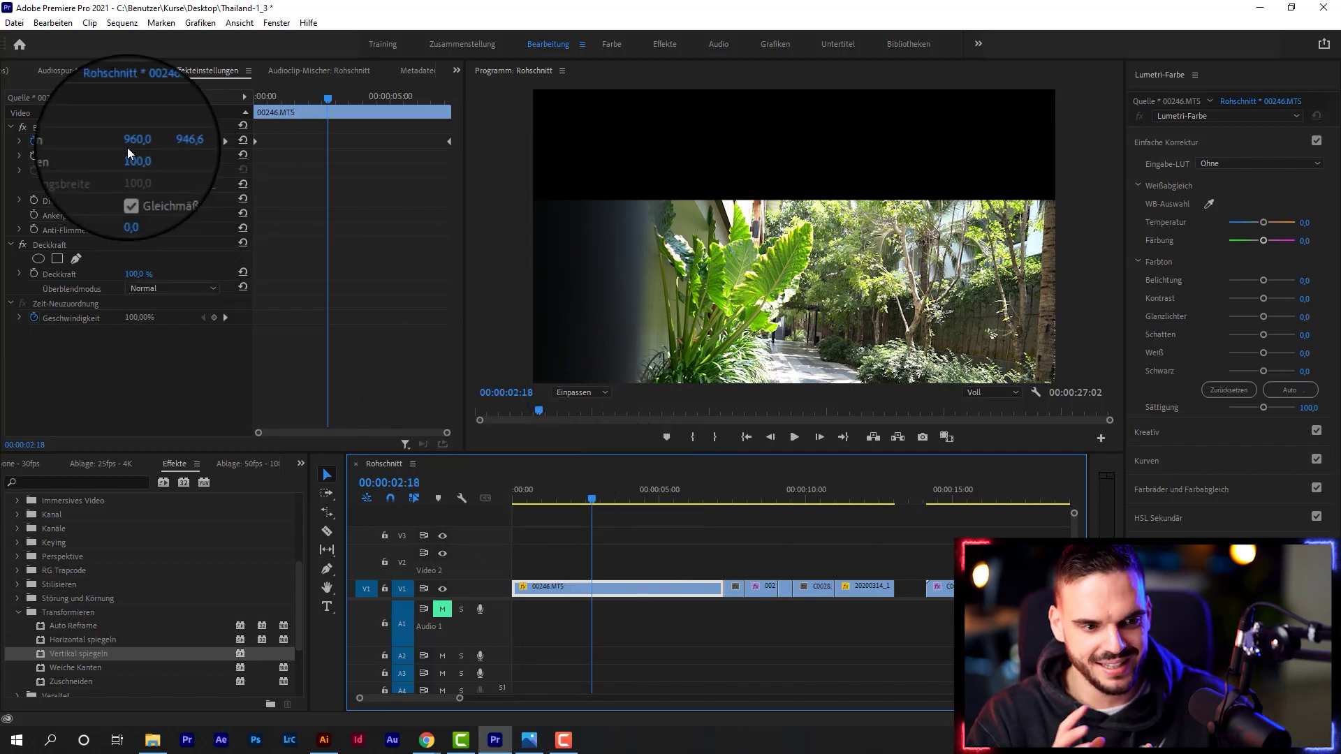
{"action": "left_click_drag", "start_coordinate": [127, 144], "coordinate": [363, 145]}
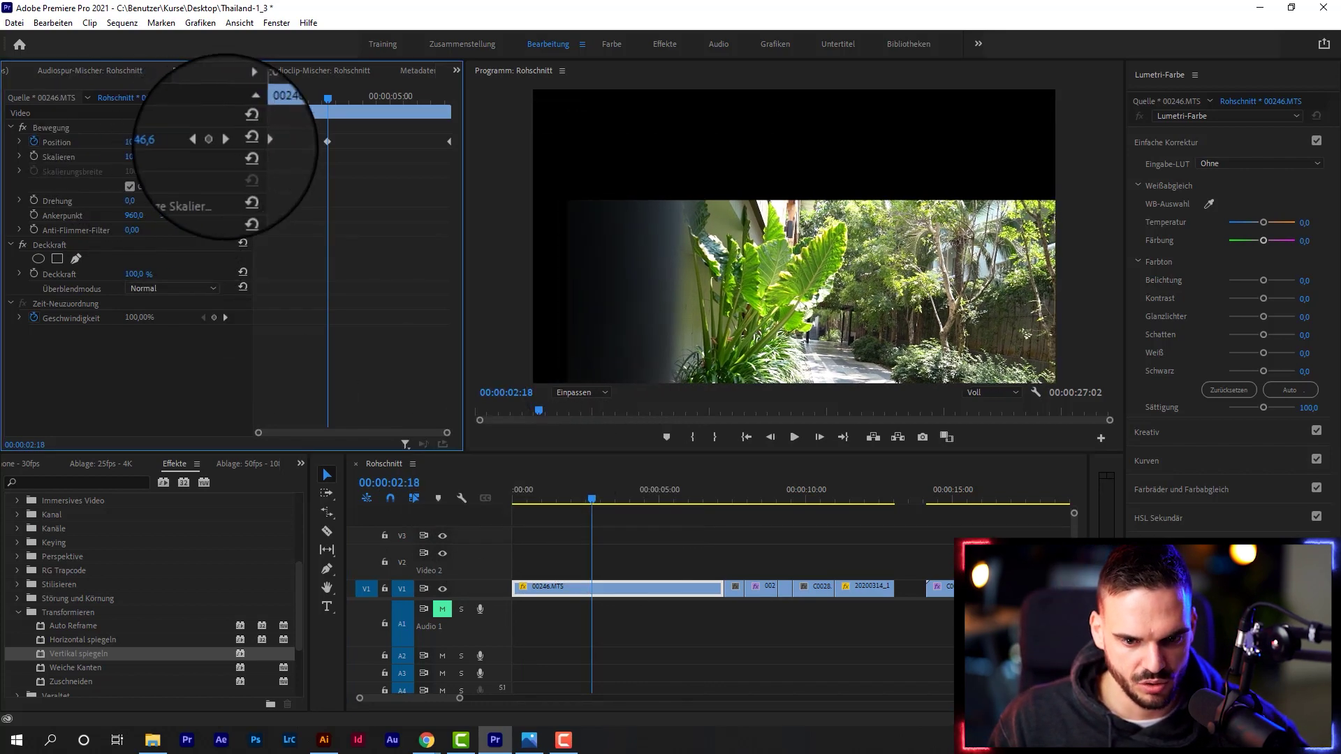
{"action": "left_click_drag", "start_coordinate": [586, 497], "coordinate": [641, 498]}
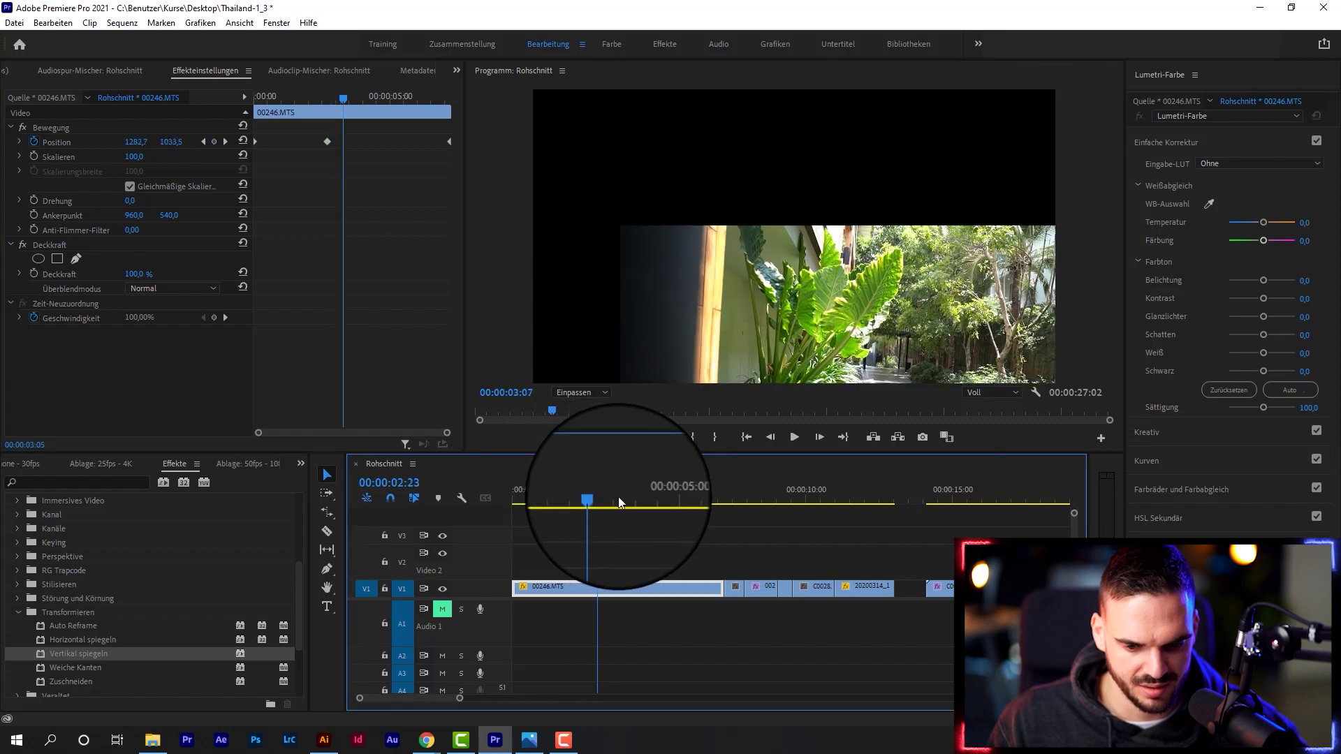
{"action": "left_click_drag", "start_coordinate": [144, 143], "coordinate": [14, 143]}
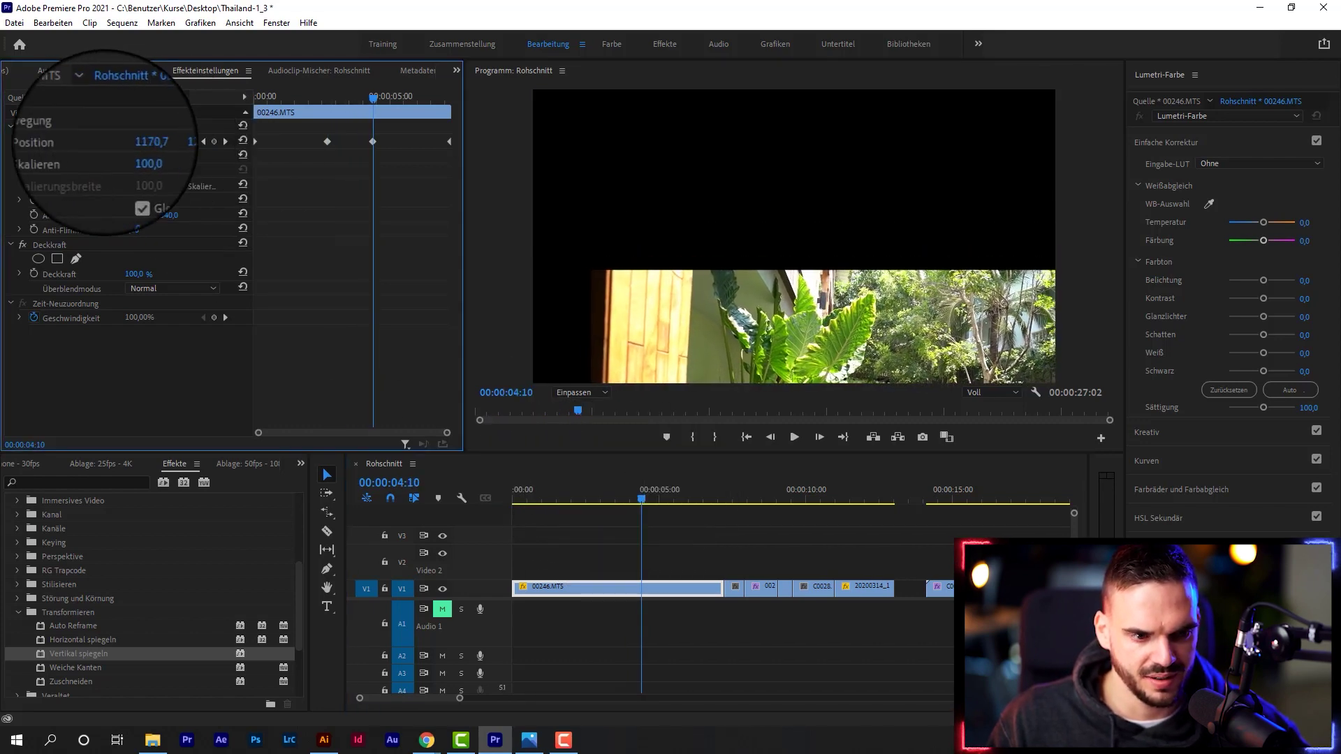
{"action": "left_click_drag", "start_coordinate": [633, 512], "coordinate": [680, 505]}
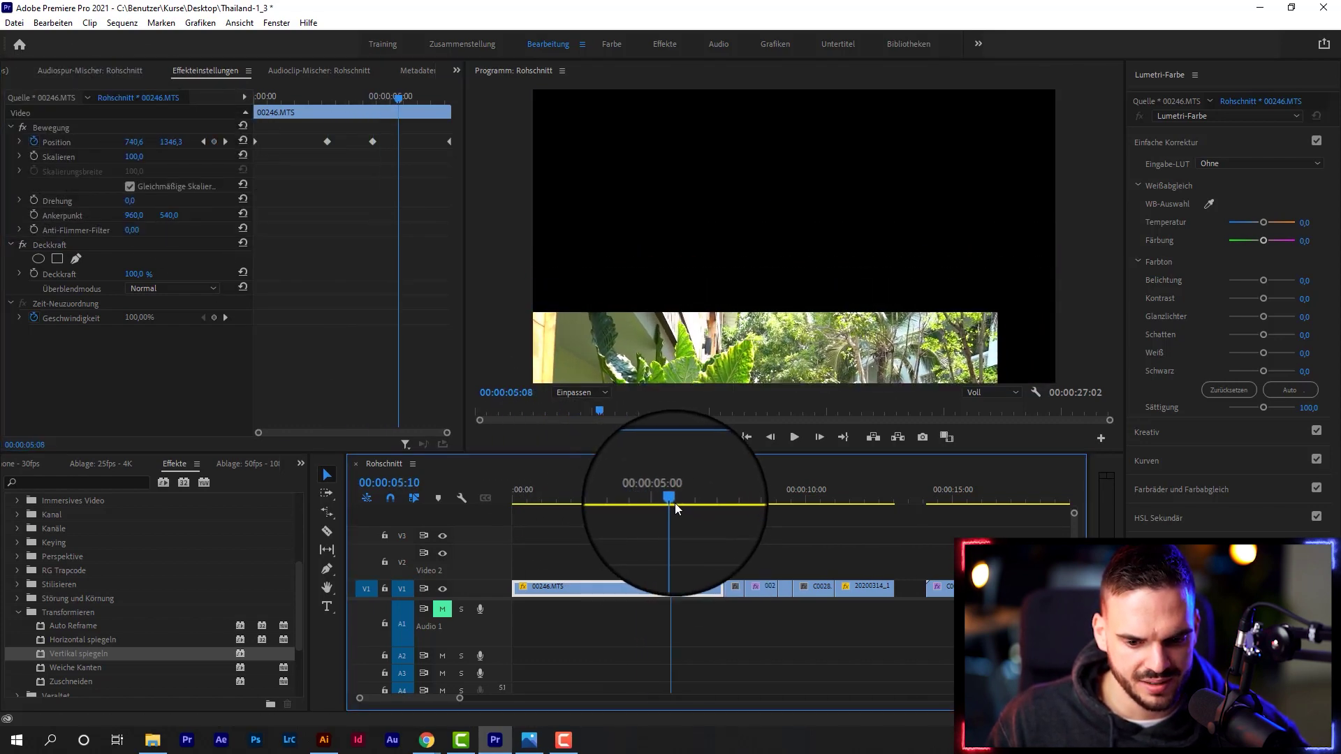
{"action": "mouse_move", "coordinate": [171, 142]}
{"action": "left_mouse_down"}
{"action": "mouse_move", "coordinate": [271, 168]}
{"action": "mouse_move", "coordinate": [105, 154]}
{"action": "left_mouse_up"}
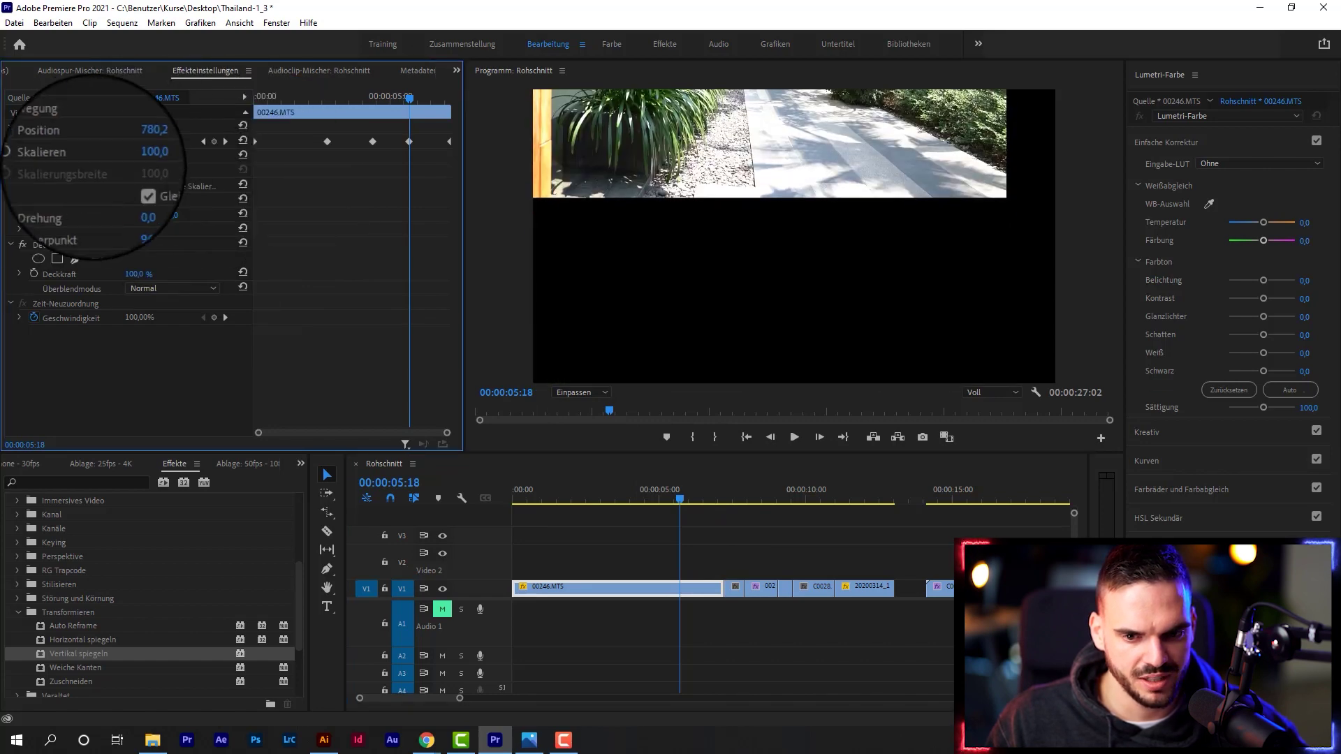
{"action": "left_click", "coordinate": [681, 500]}
Select and deselect the Position keyframes, first one alone, then all together
{"action": "left_click_drag", "start_coordinate": [686, 492], "coordinate": [489, 535]}
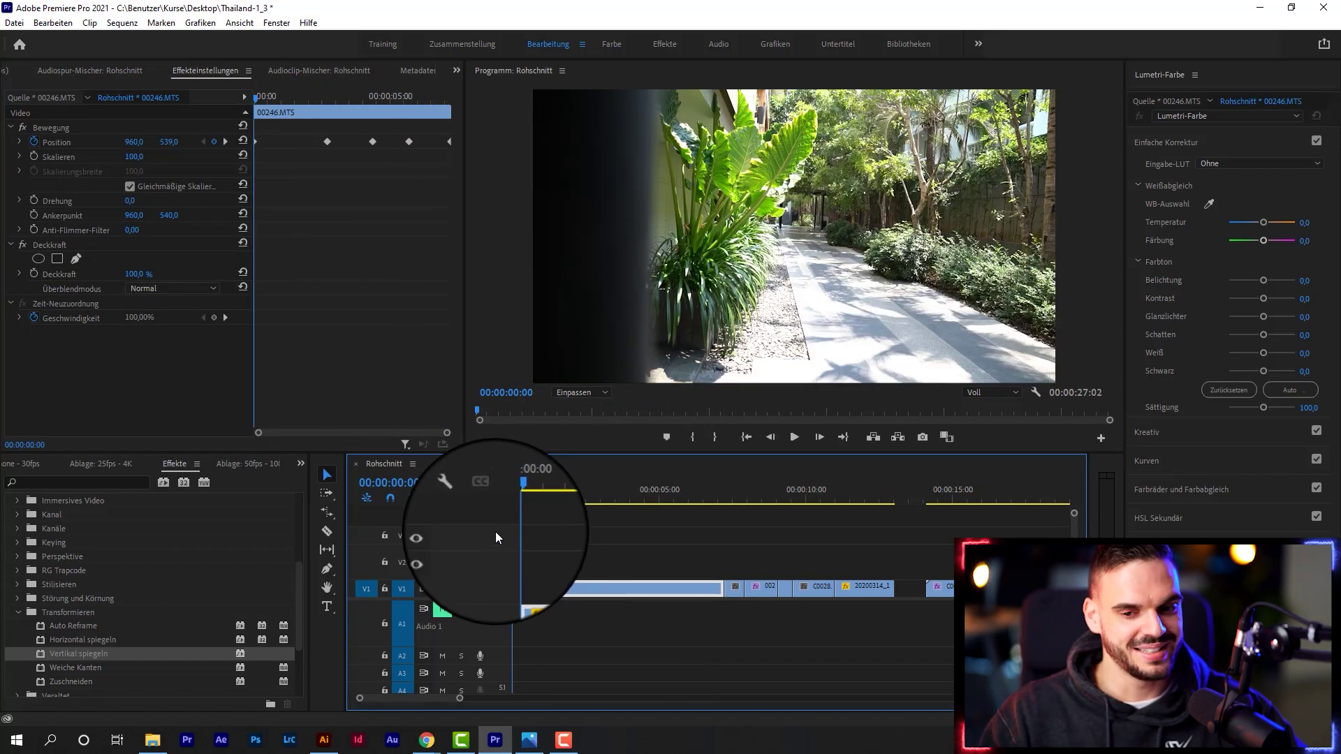
{"action": "left_click", "coordinate": [326, 143]}
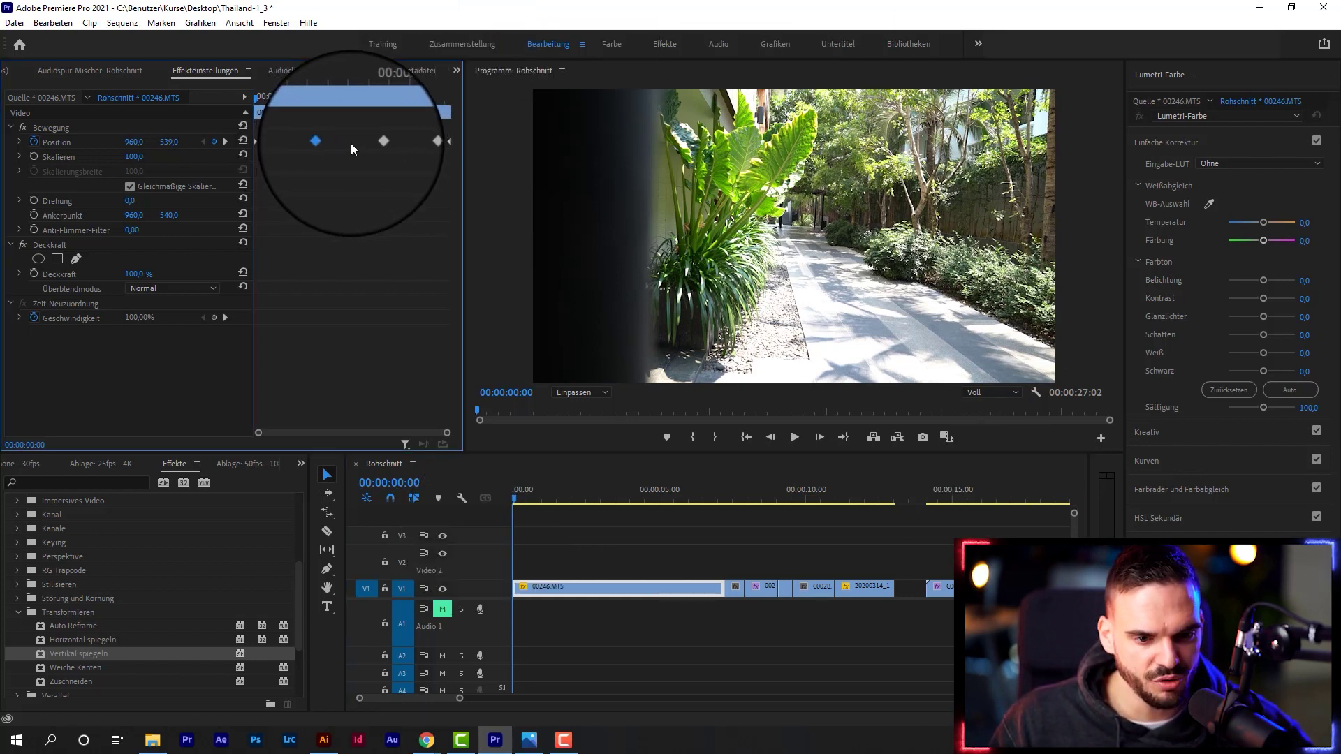
{"action": "left_click", "coordinate": [264, 232]}
{"action": "left_click_drag", "start_coordinate": [363, 142], "coordinate": [482, 98]}
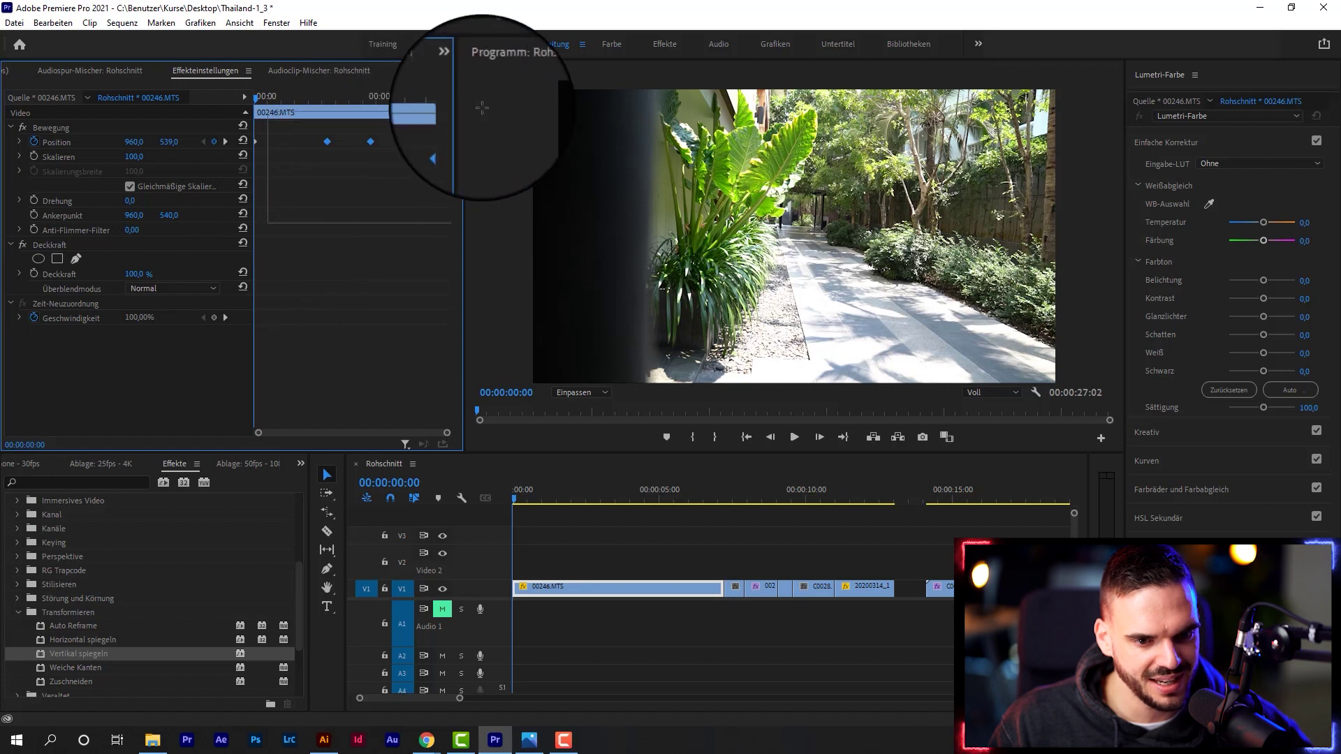
{"action": "left_click", "coordinate": [407, 278]}
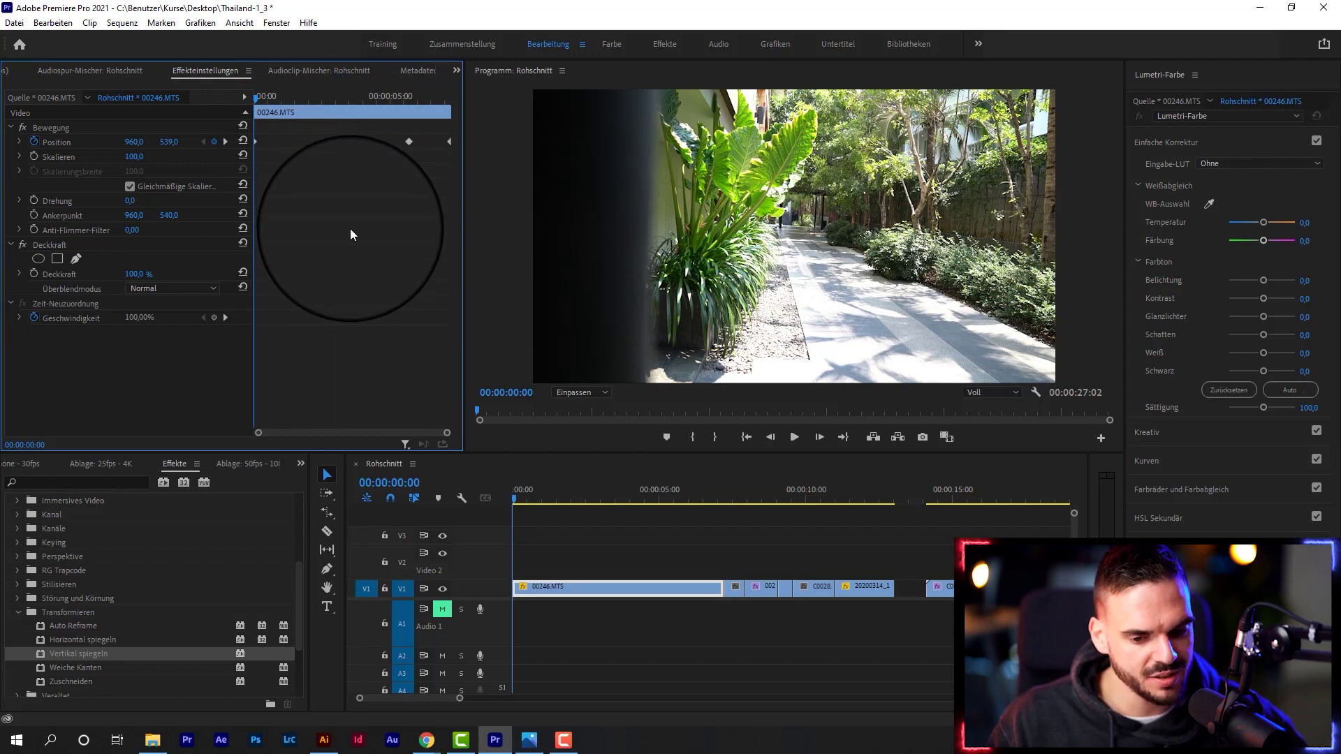
Preview the wandering Position animation of clip 00246.MTS
{"action": "key", "text": "space"}
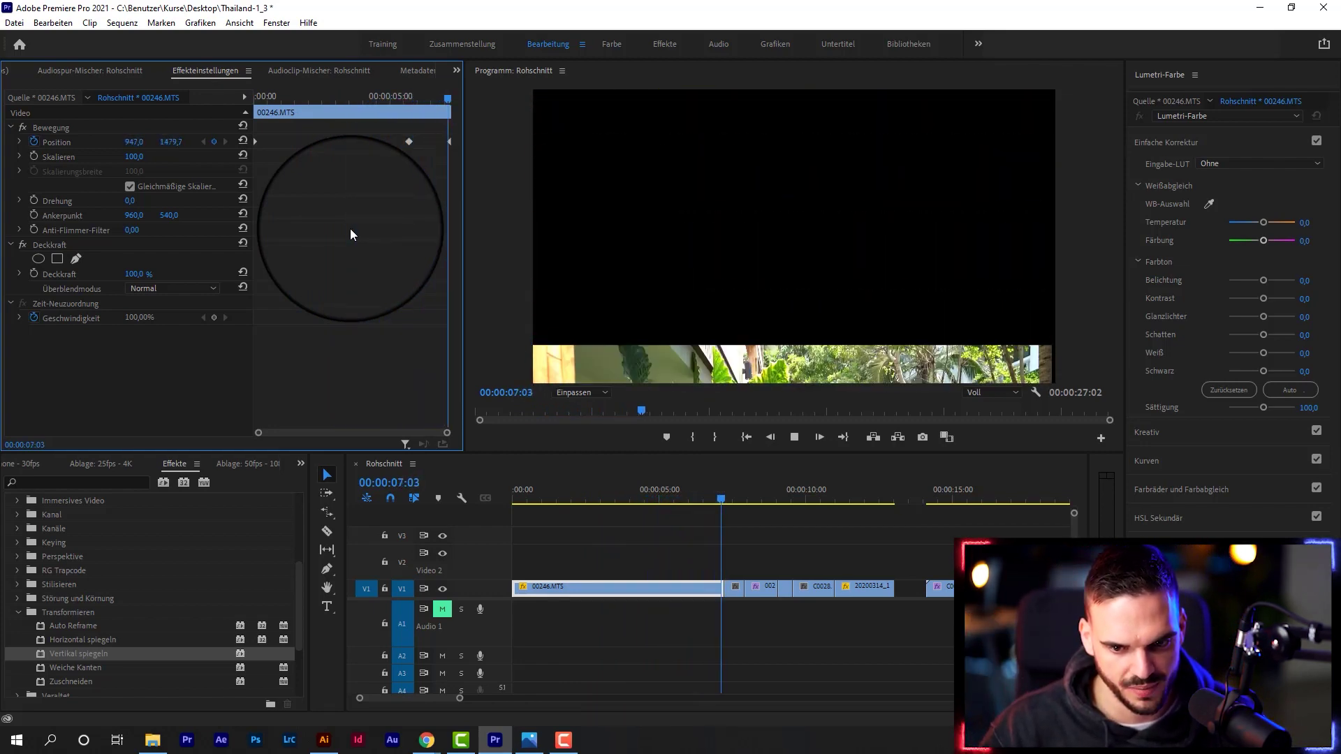
{"action": "key", "text": "space"}
{"action": "left_click", "coordinate": [601, 498]}
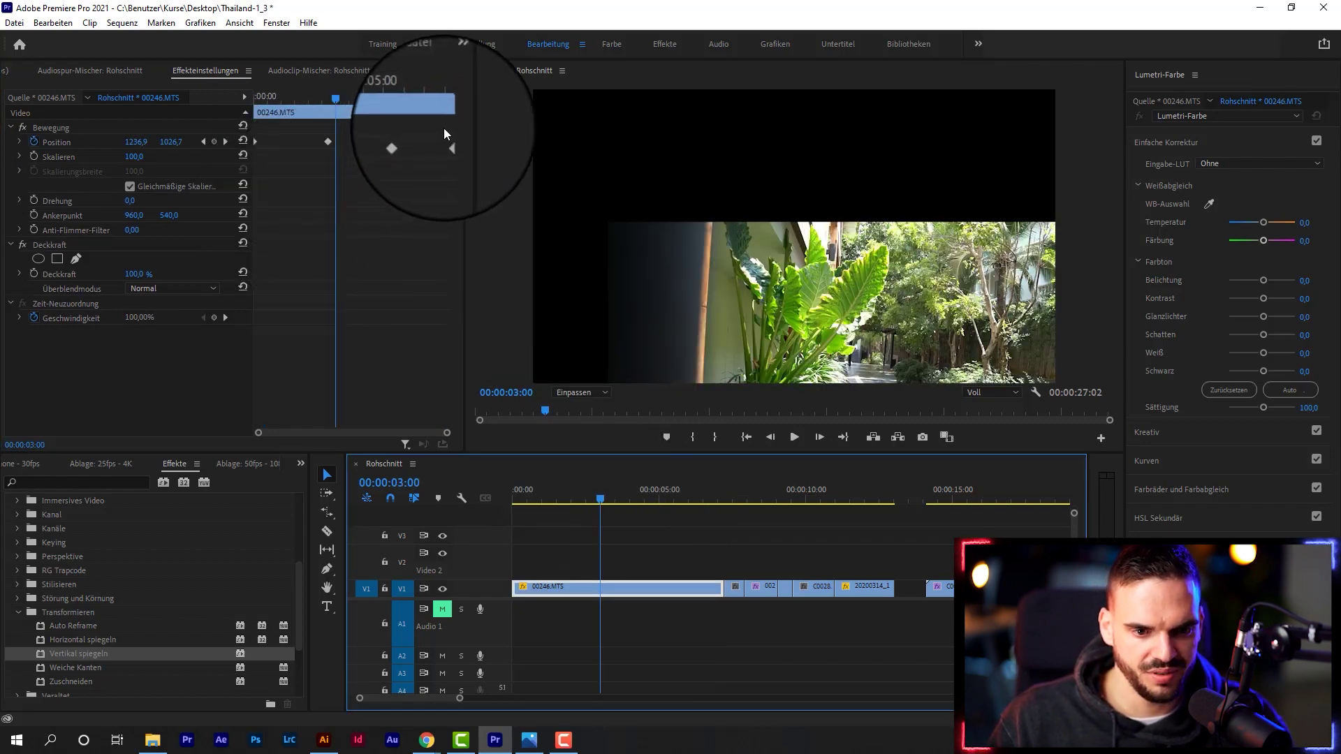
Delete all Position keyframes of clip 00246.MTS, including the leftover one
{"action": "left_click_drag", "start_coordinate": [447, 128], "coordinate": [276, 177]}
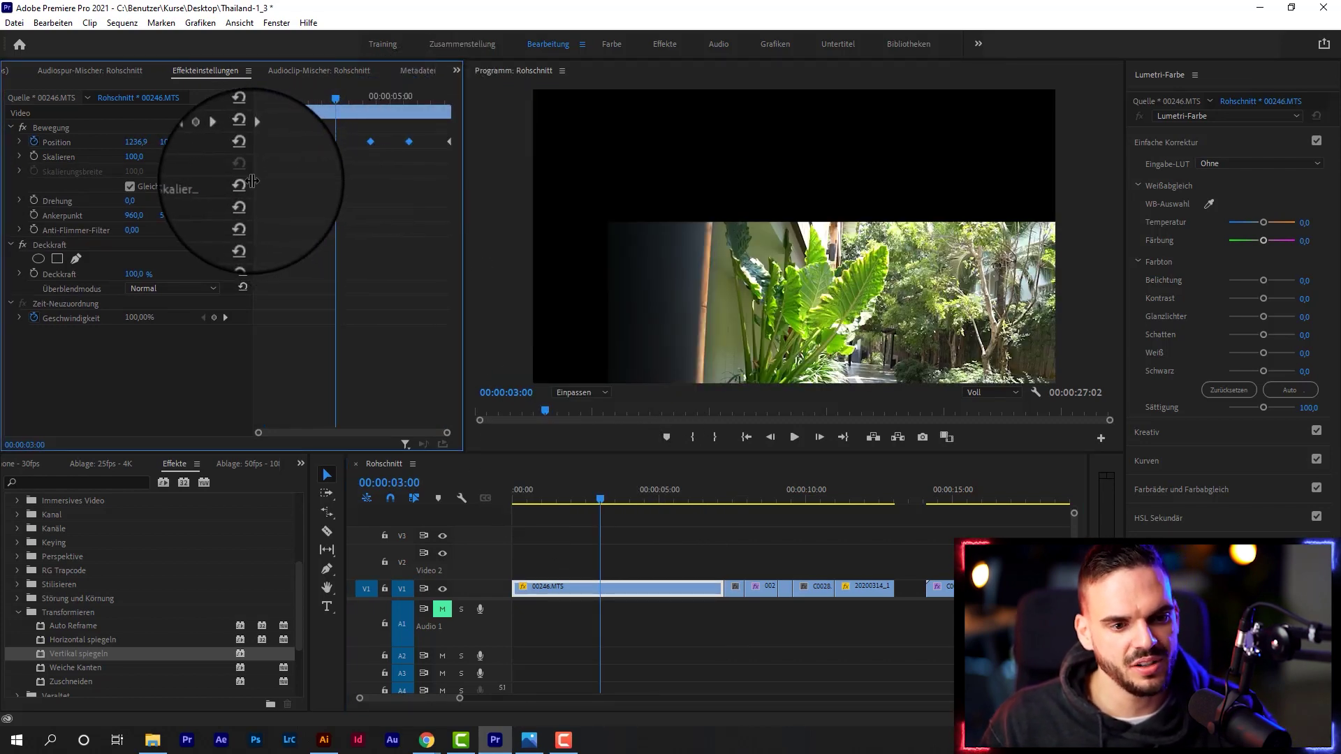
{"action": "key", "text": "Delete"}
{"action": "left_click", "coordinate": [450, 142]}
{"action": "key", "text": "Delete"}
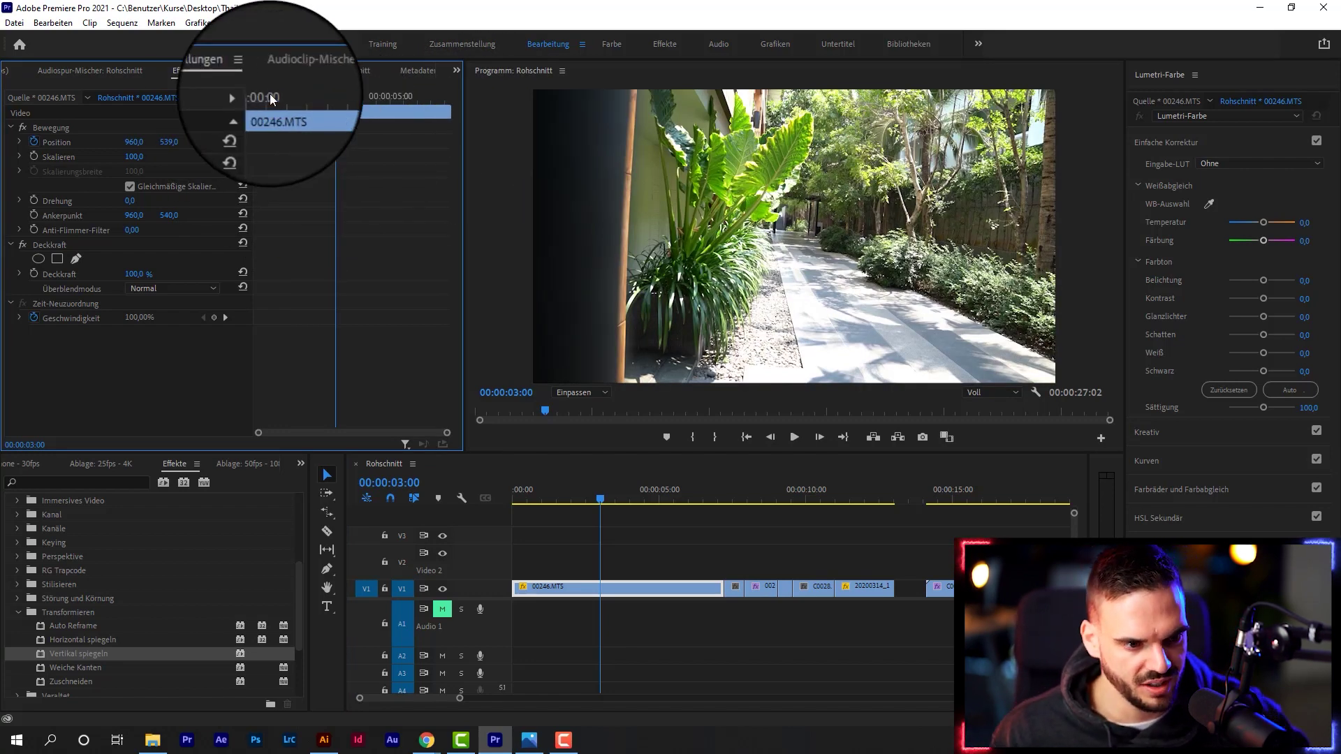
Turn off Position animation and keyframe Rotation from 0° at about 1:01 to 360° at 3:11
{"action": "left_click", "coordinate": [34, 144]}
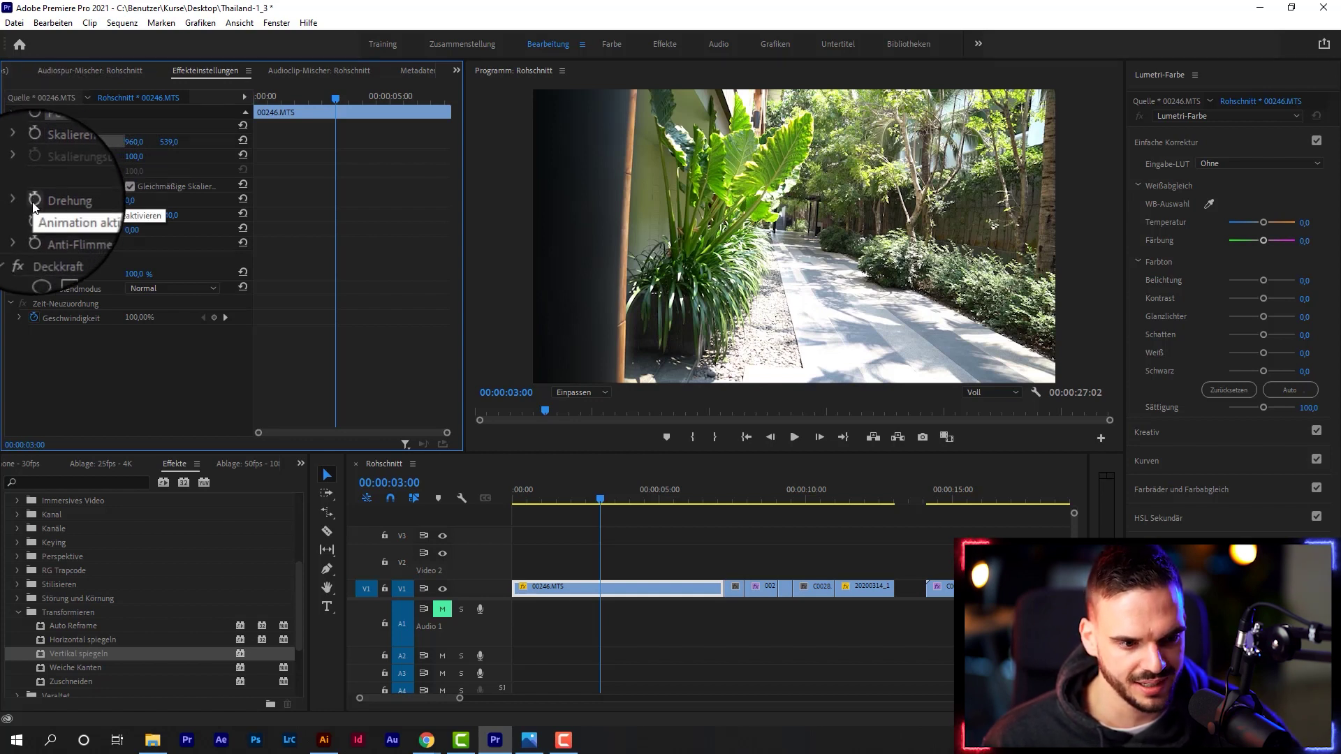
{"action": "left_click", "coordinate": [33, 201]}
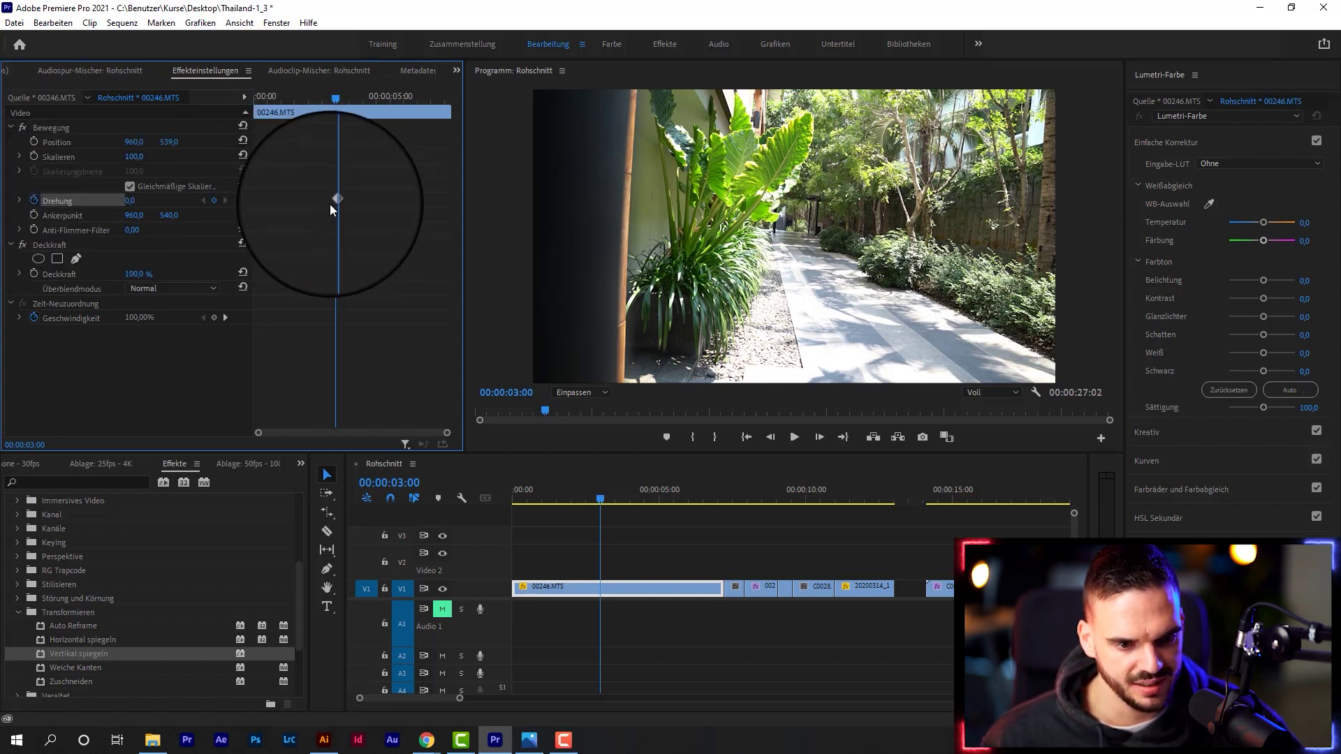
{"action": "left_click_drag", "start_coordinate": [337, 199], "coordinate": [282, 199]}
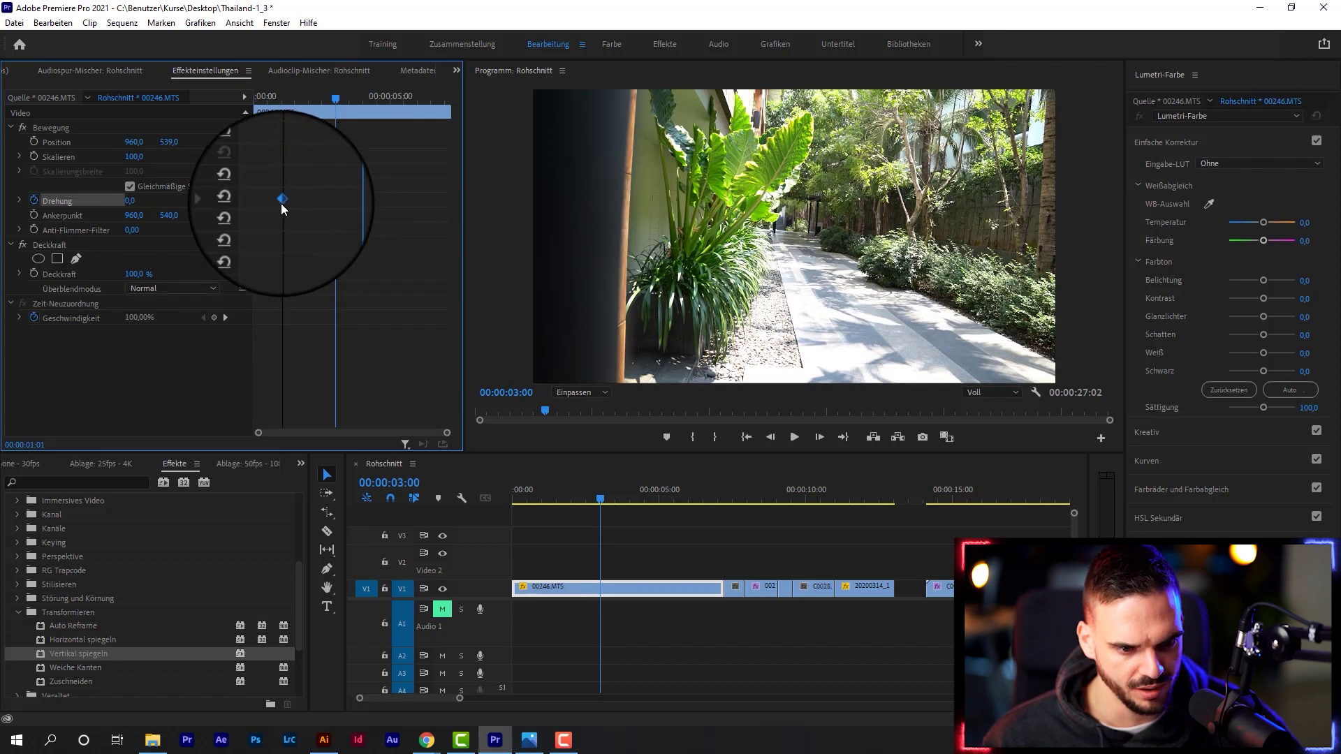
{"action": "left_click_drag", "start_coordinate": [335, 97], "coordinate": [347, 105]}
{"action": "left_click", "coordinate": [130, 201]}
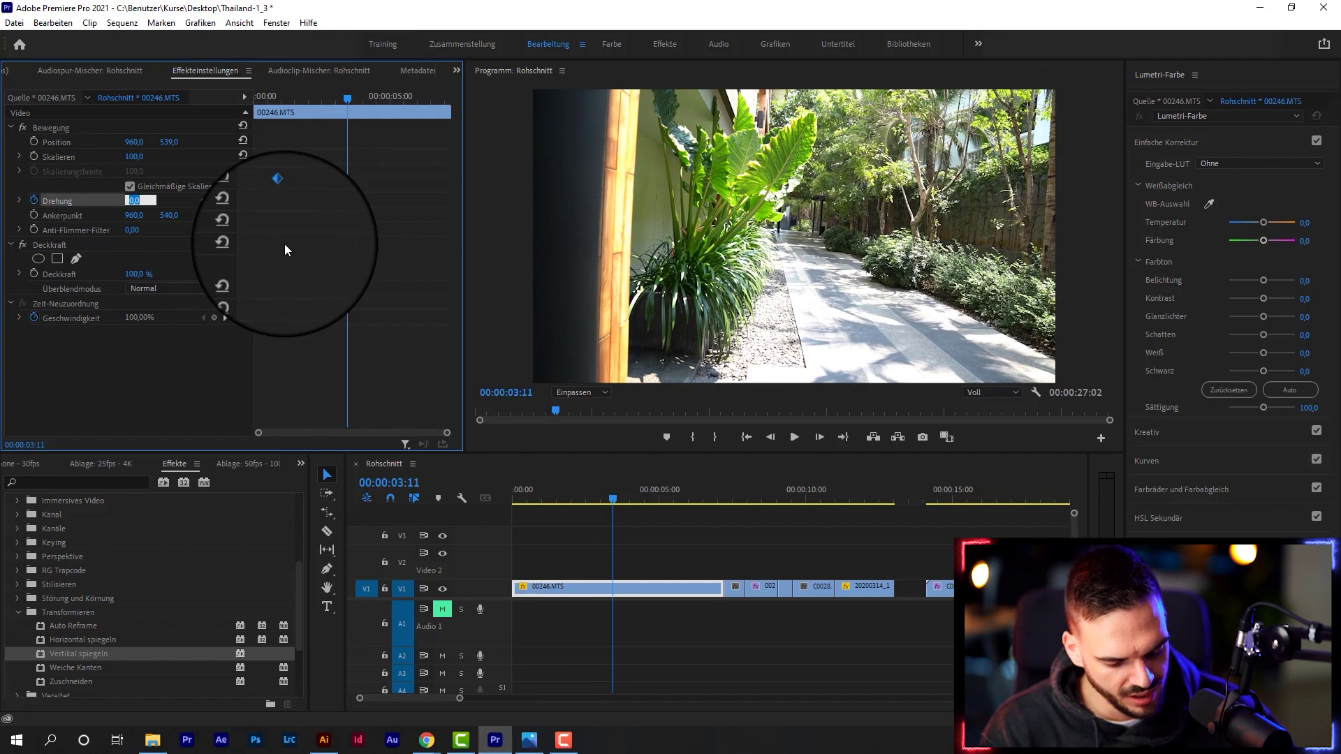
{"action": "type", "text": "360"}
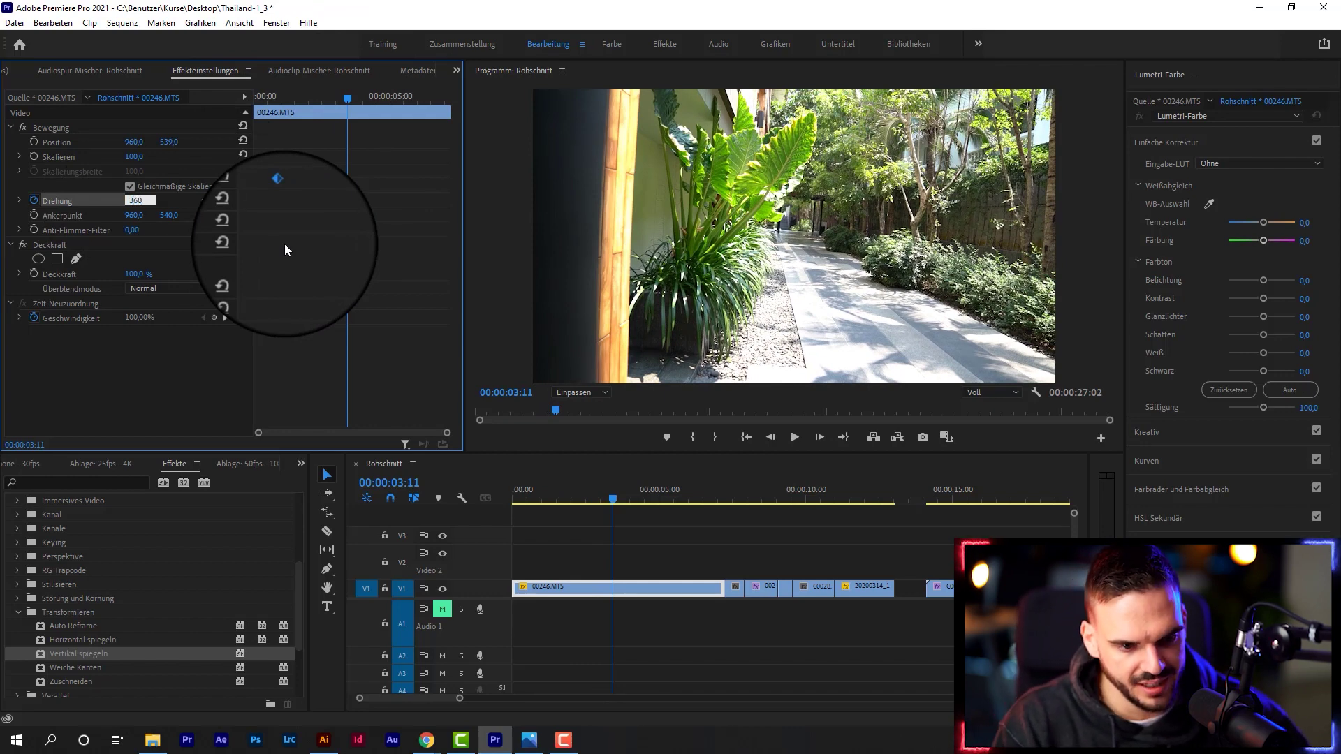
{"action": "key", "text": "Return"}
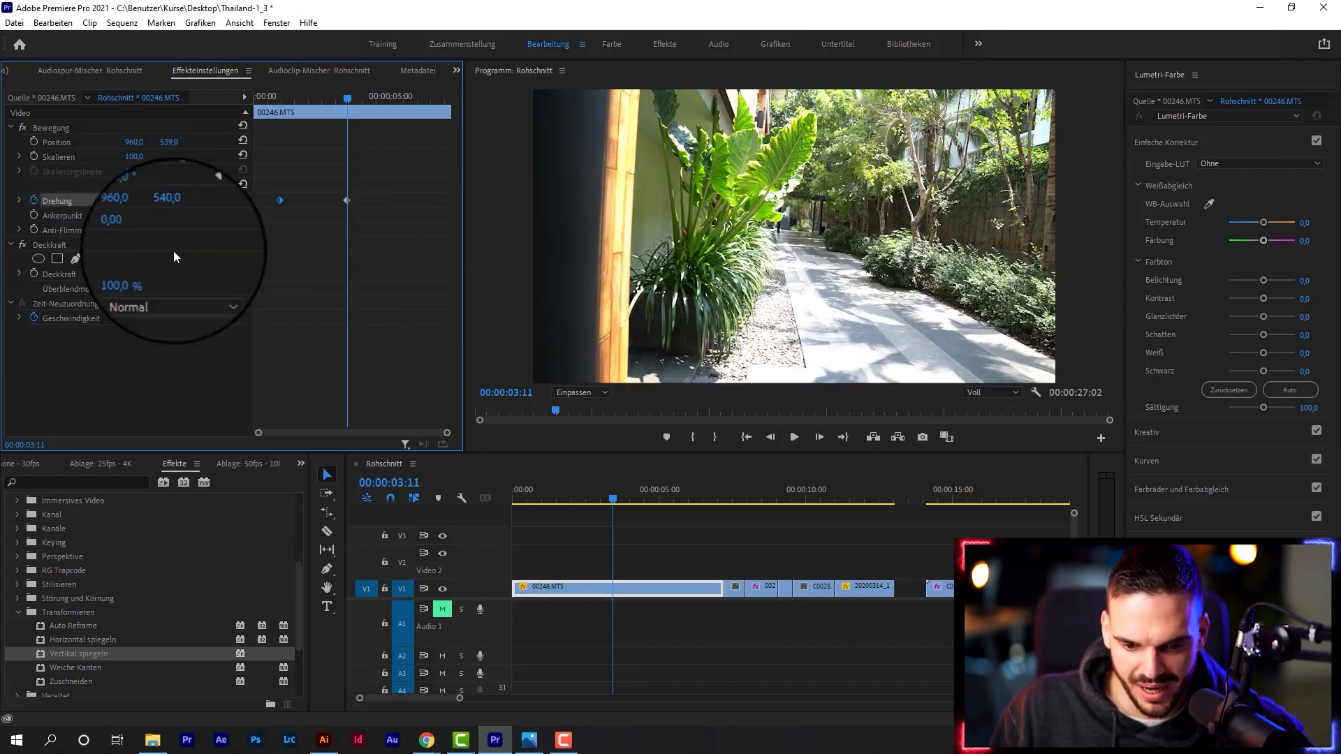
Scrub through clip 00246.MTS and play its rotation animation from the sequence start
{"action": "left_click", "coordinate": [605, 499]}
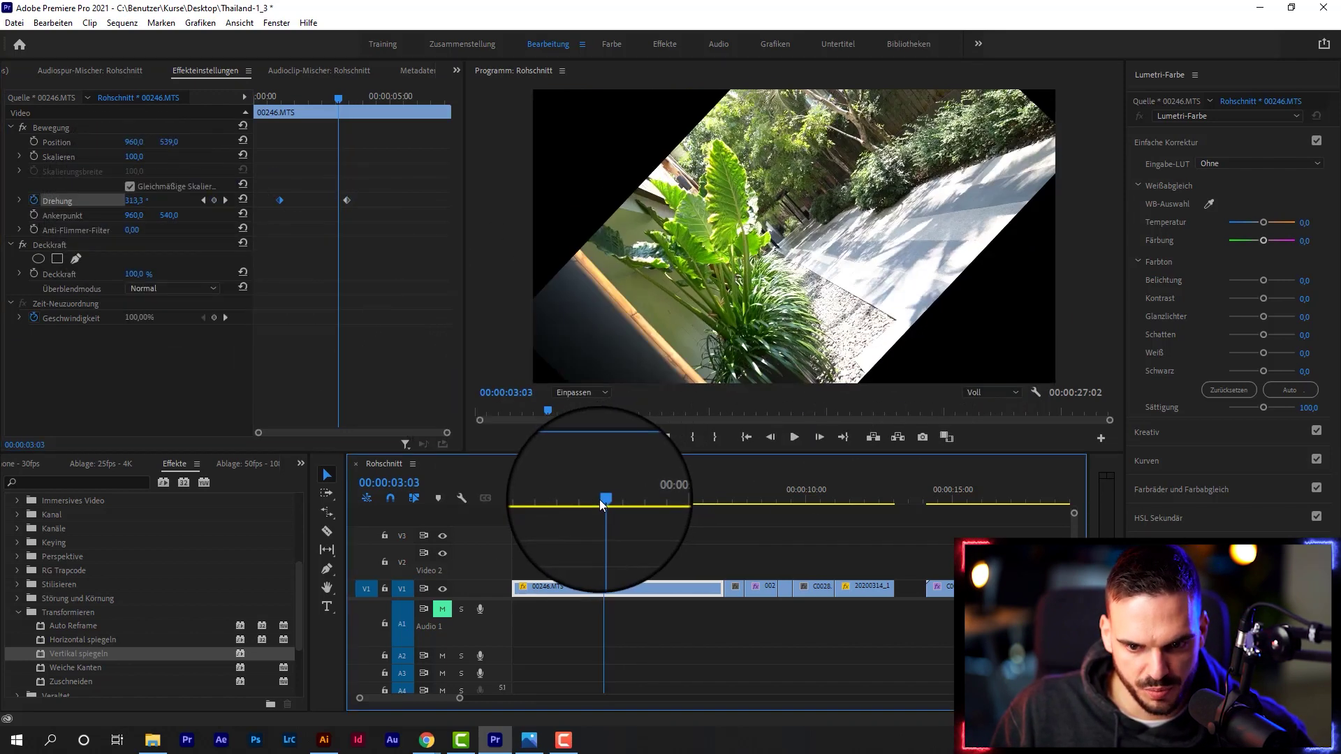
{"action": "left_click_drag", "start_coordinate": [600, 500], "coordinate": [521, 526]}
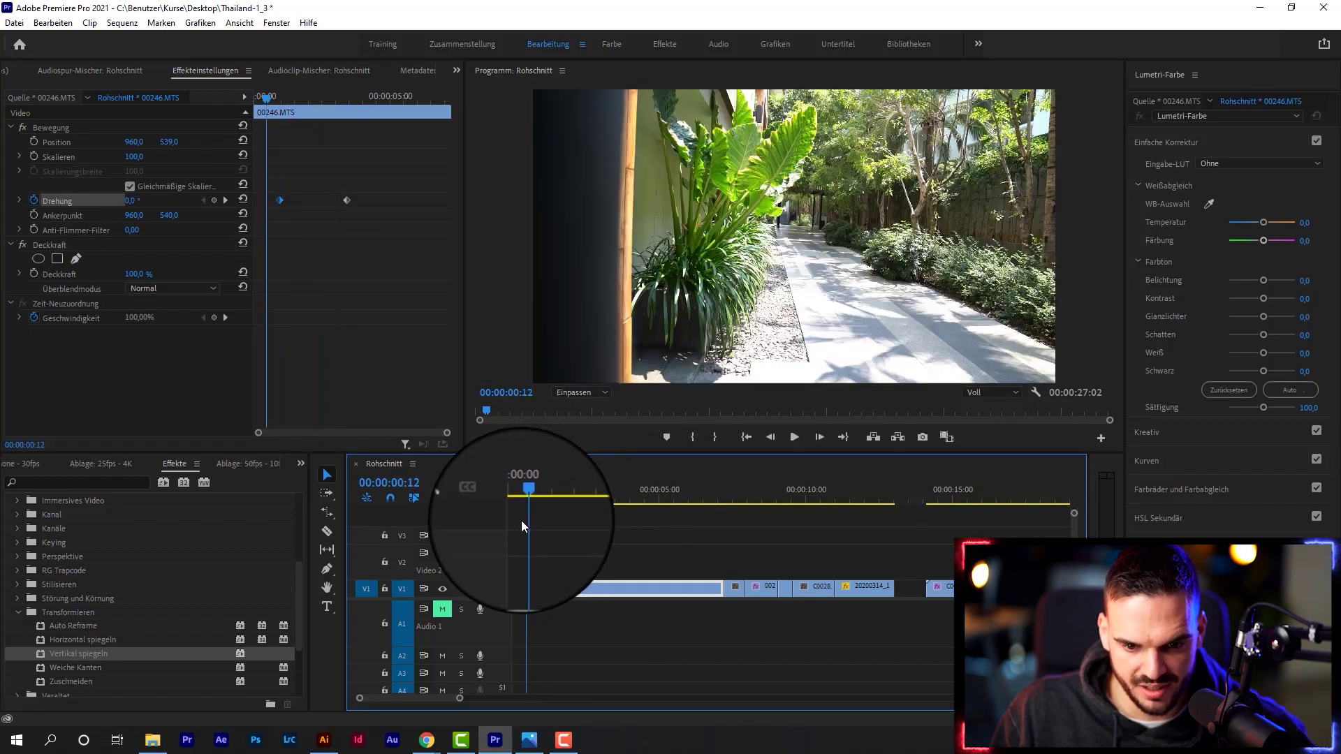
{"action": "left_click", "coordinate": [514, 501]}
{"action": "key", "text": "space"}
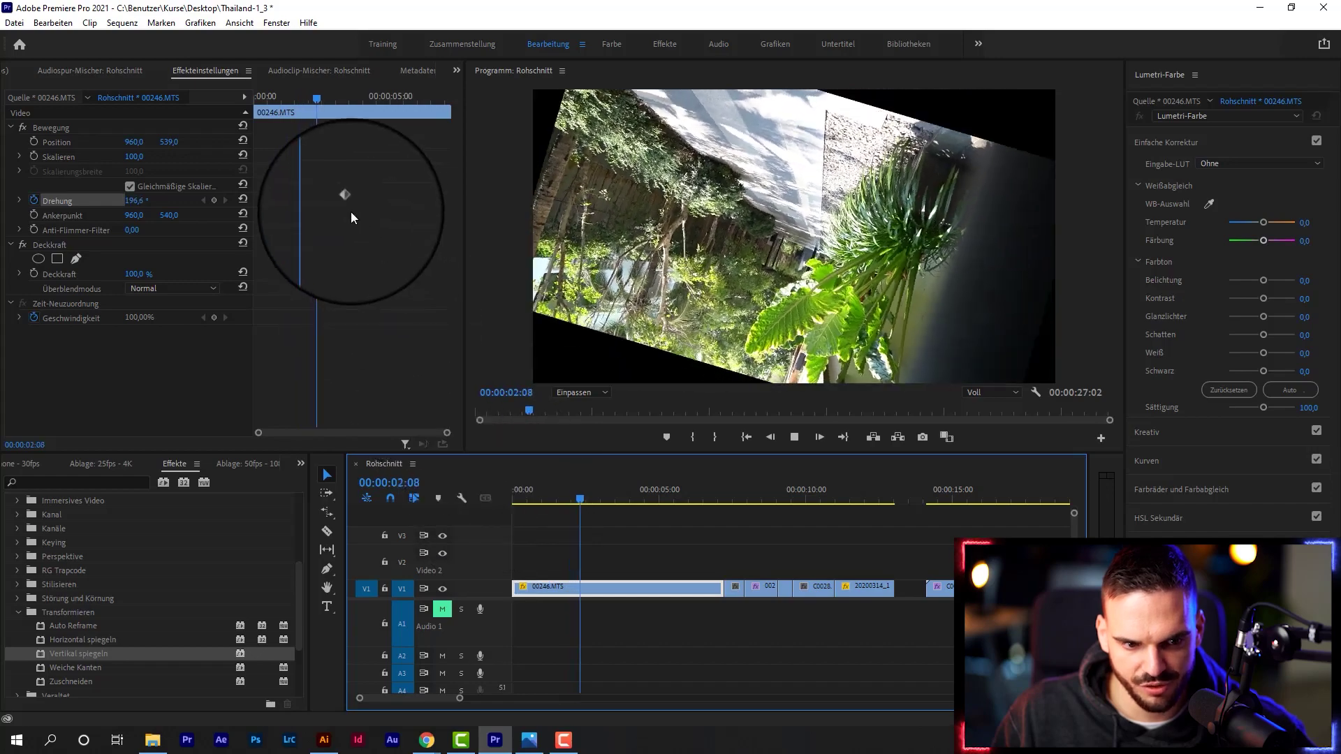
{"action": "key", "text": "space"}
Add a Drehung keyframe at 00:00:01:15, then delete it, leaving rotation at 0°
{"action": "left_click", "coordinate": [311, 201]}
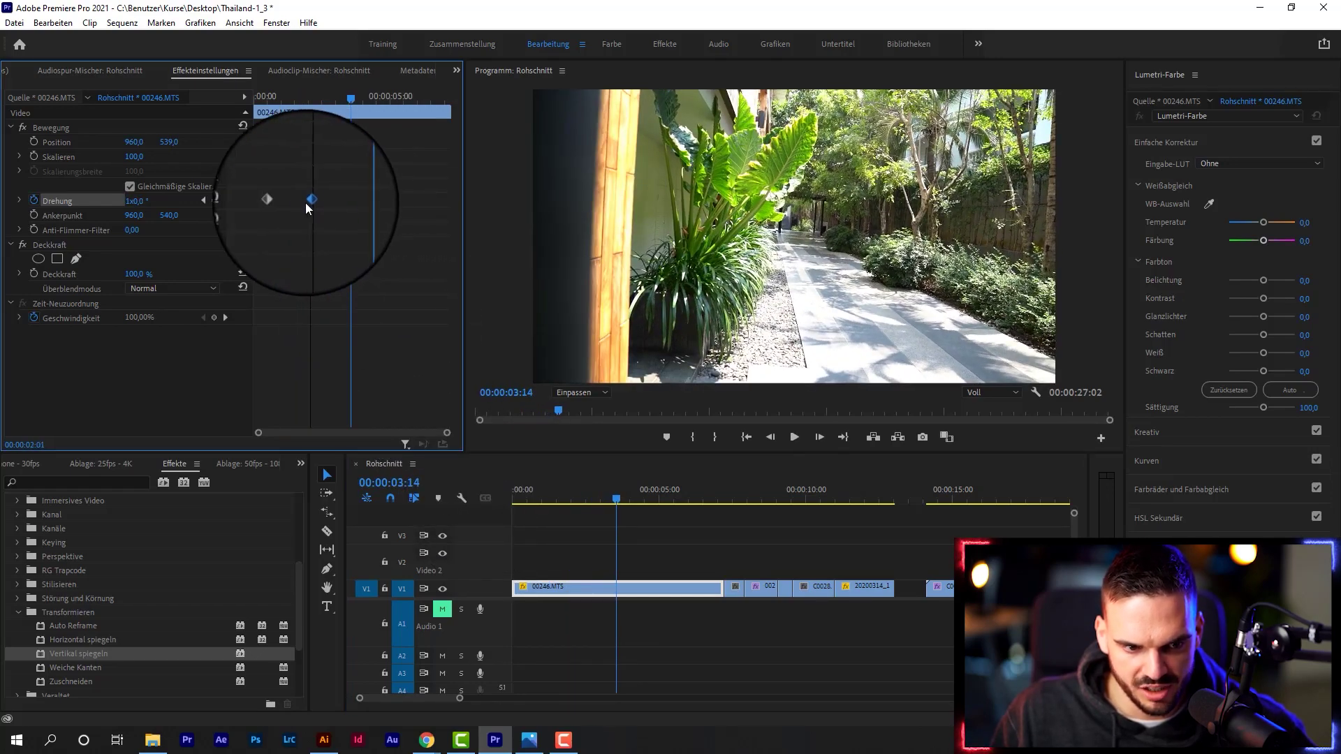
{"action": "left_click", "coordinate": [257, 98]}
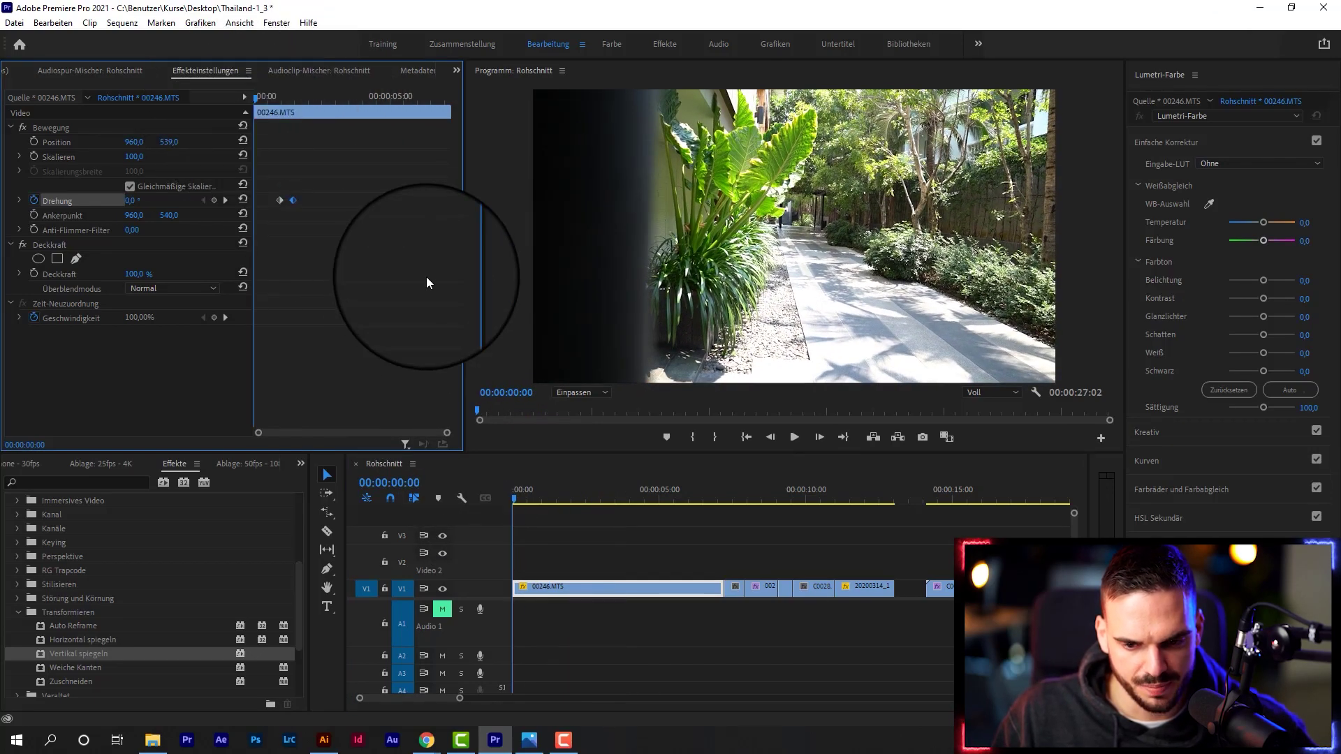
{"action": "key", "text": "space"}
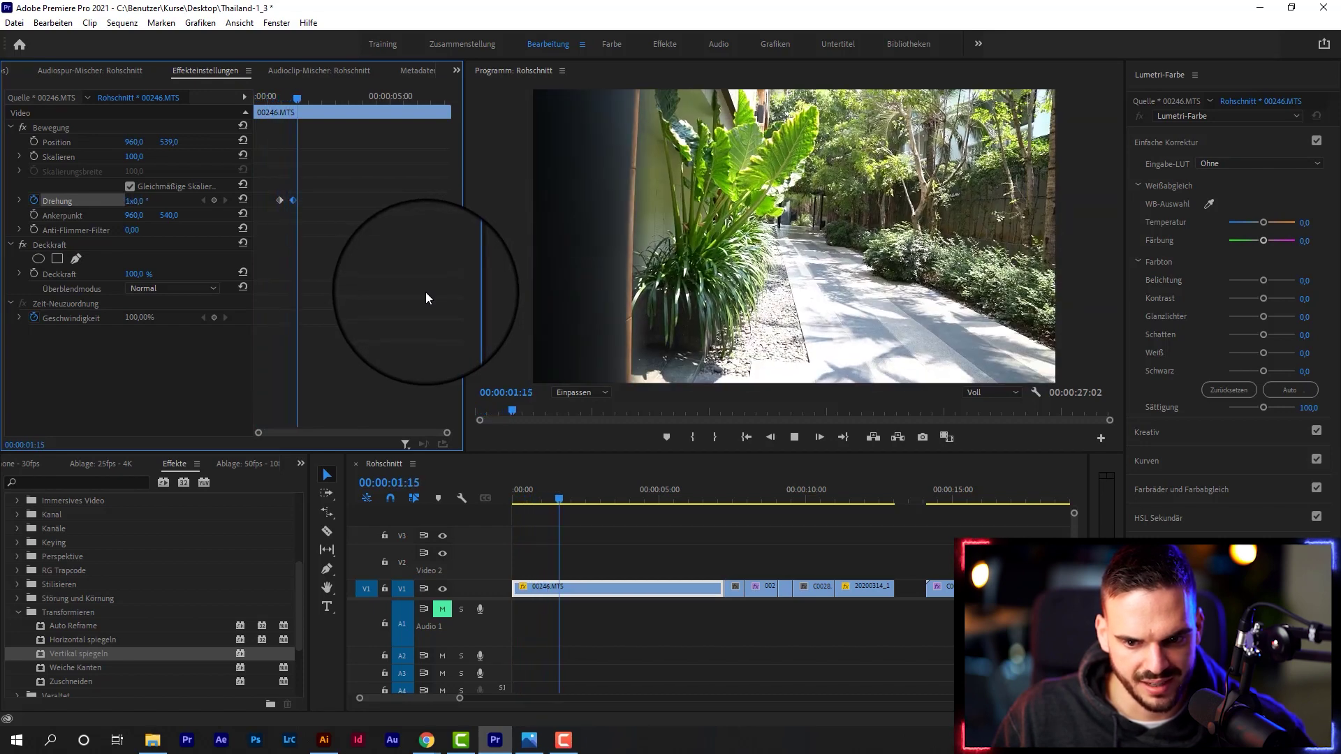
{"action": "key", "text": "space"}
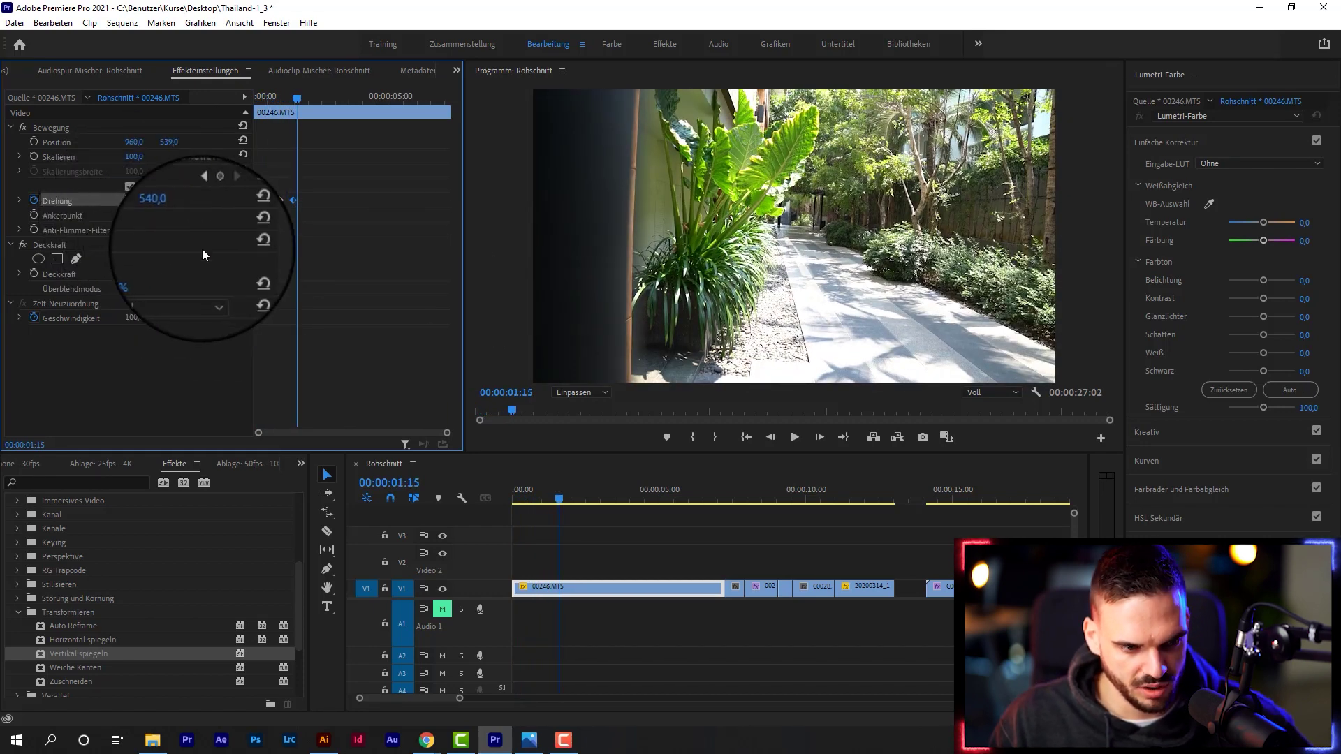
{"action": "key", "text": "Return"}
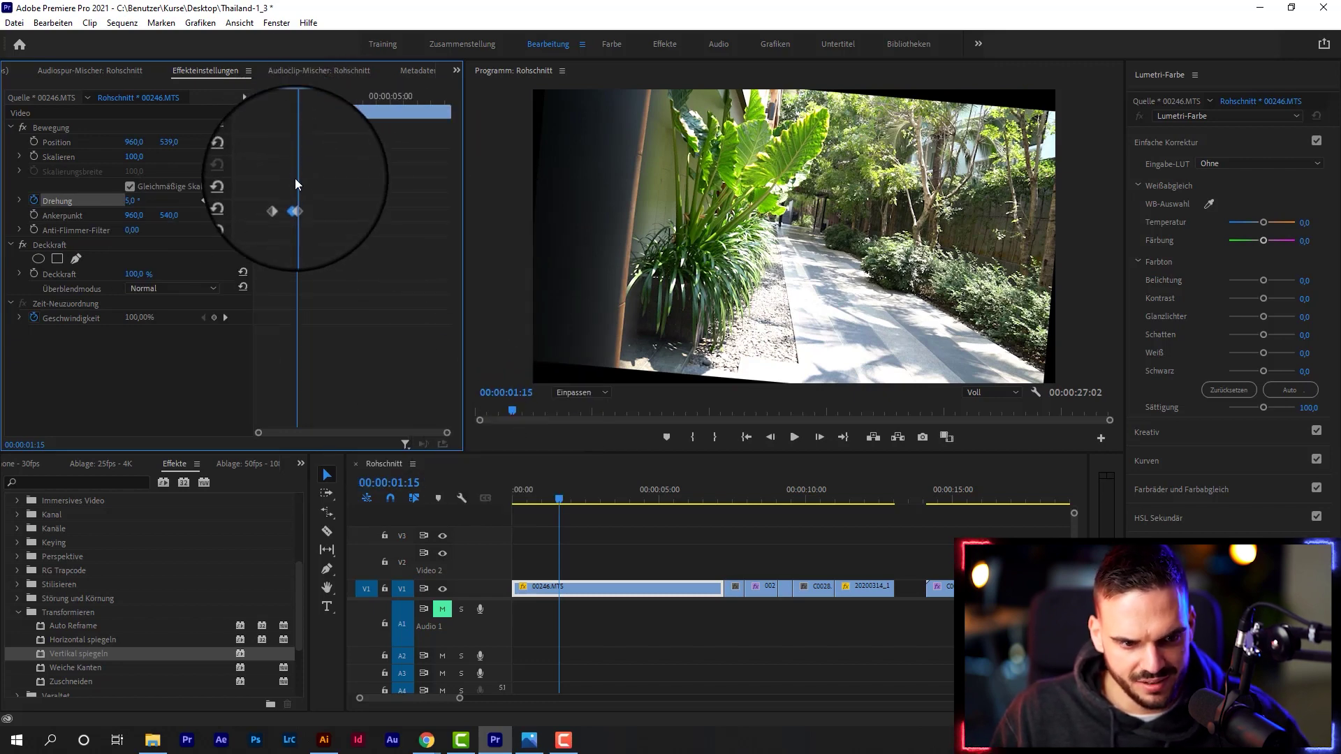
{"action": "key", "text": "Delete"}
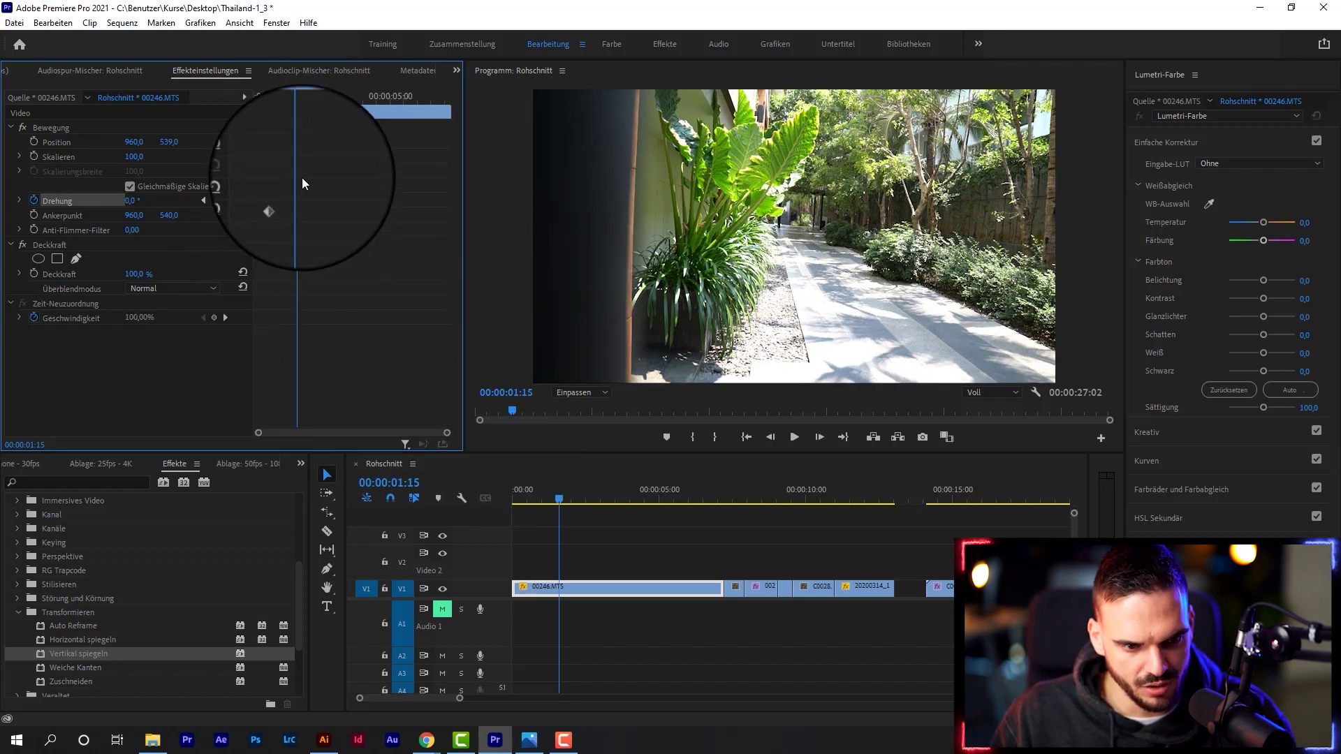
{"action": "left_click", "coordinate": [133, 201]}
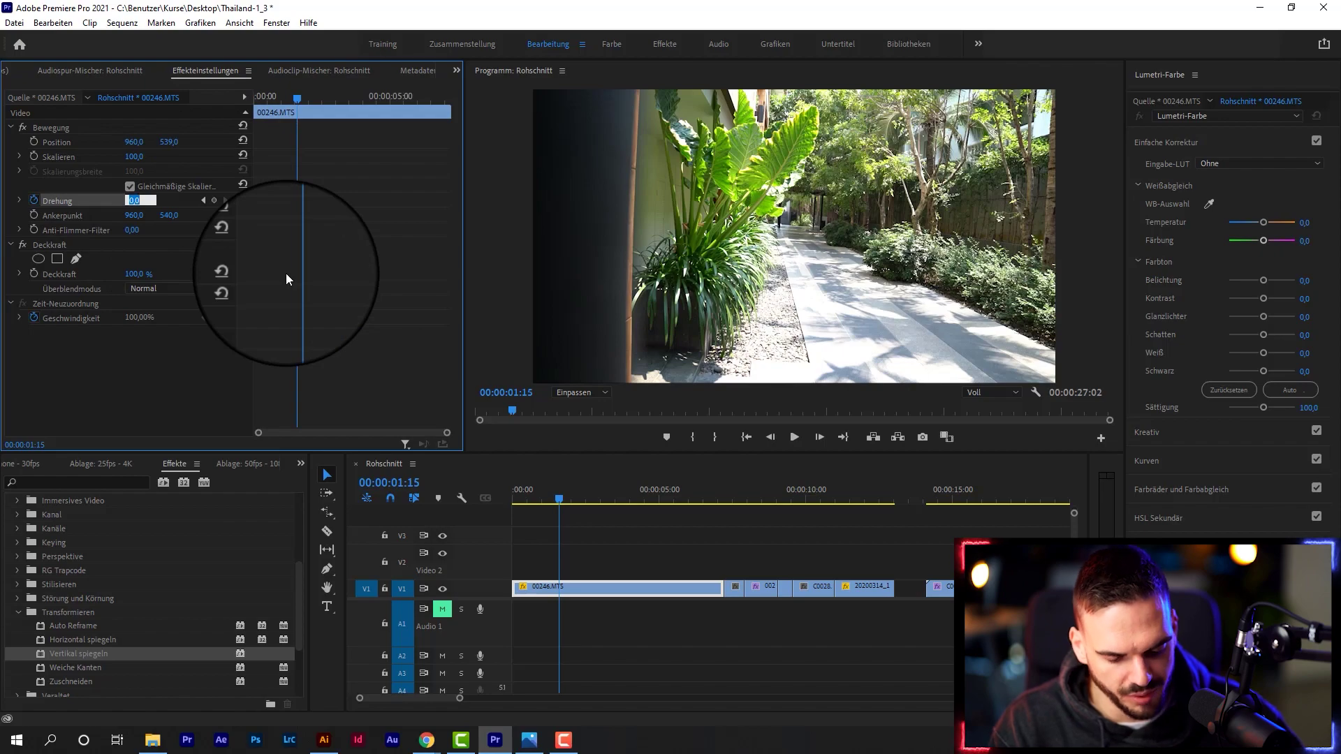
Keyframe Drehung to 5x328,0° at 00:00:01:16 so the clip spins
{"action": "type", "text": "5"}
{"action": "key", "text": "Return"}
{"action": "key", "text": "Right"}
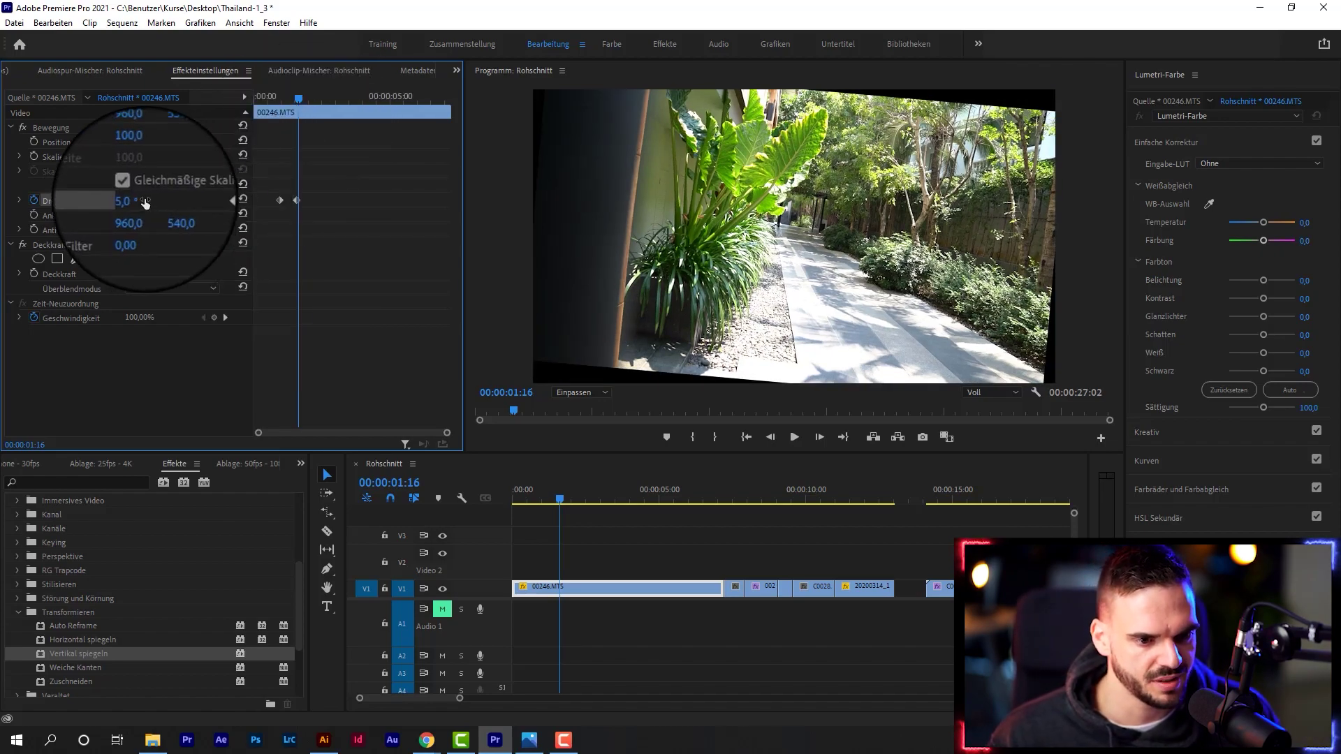
{"action": "mouse_move", "coordinate": [145, 203]}
{"action": "left_mouse_down"}
{"action": "mouse_move", "coordinate": [1114, 237]}
{"action": "mouse_move", "coordinate": [142, 204]}
{"action": "left_mouse_up"}
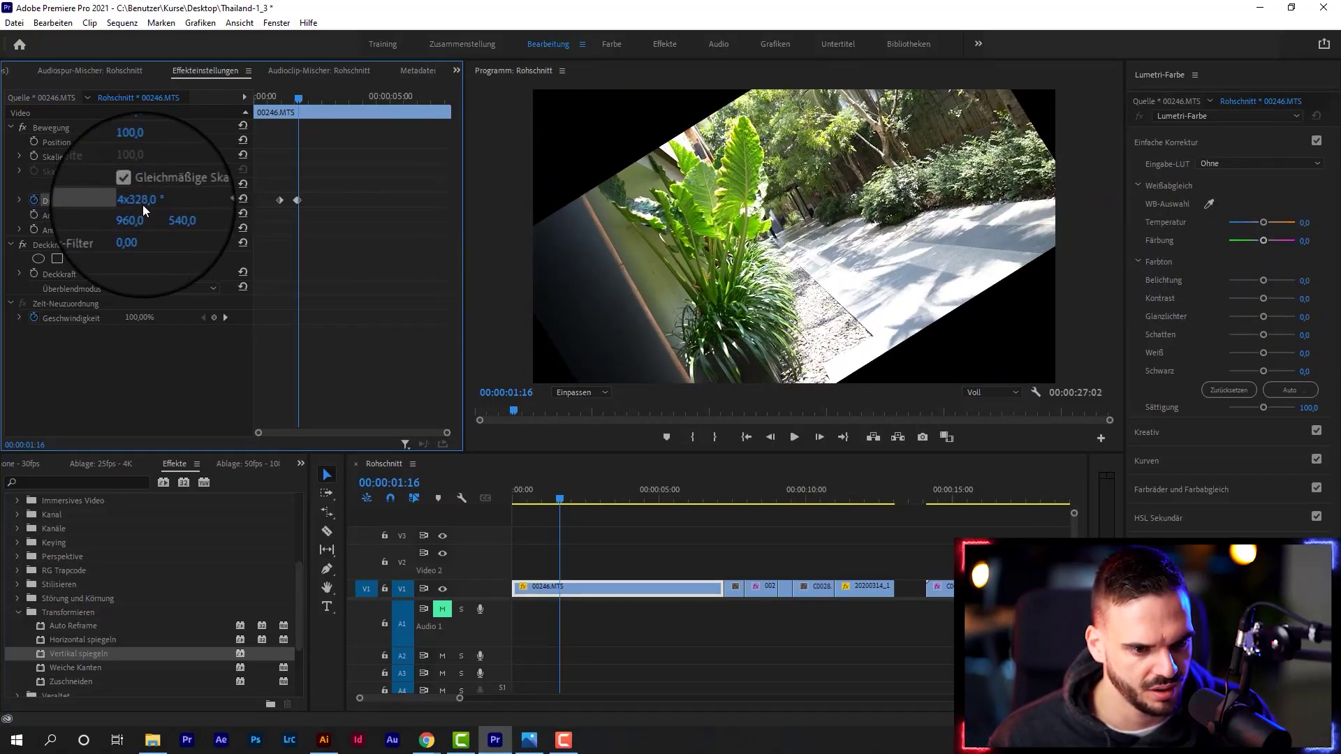
{"action": "left_click", "coordinate": [143, 204]}
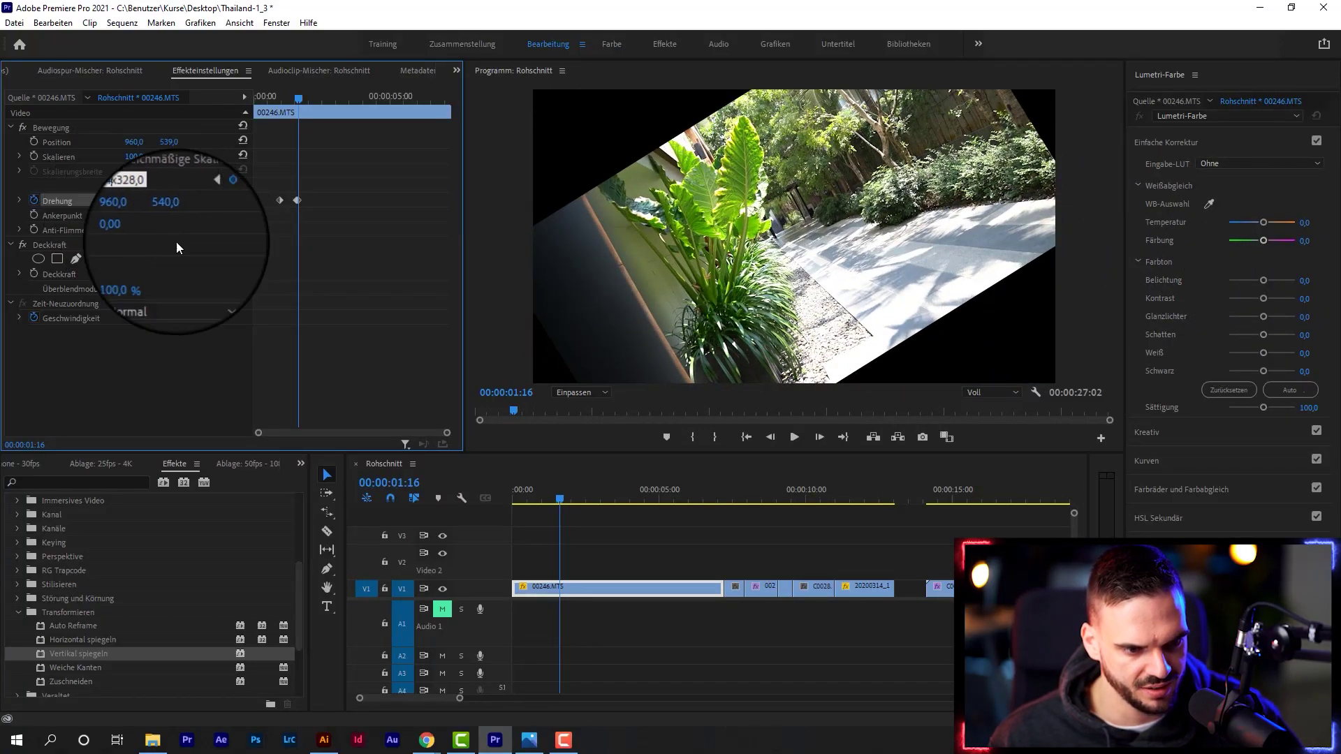
{"action": "type", "text": "5"}
{"action": "key", "text": "Return"}
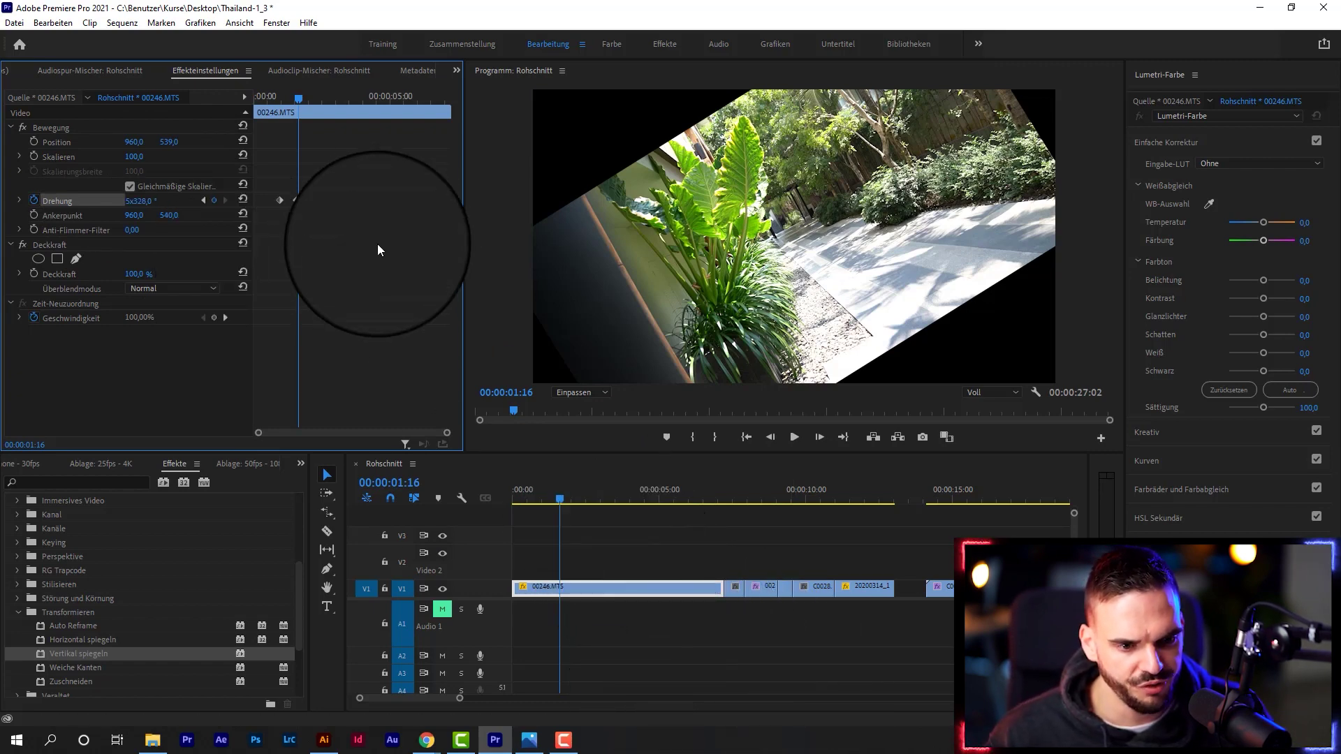
Preview the spin from 00:00:02:08 to 00:00:03:00, then return to 00:00:02:08
{"action": "mouse_move", "coordinate": [299, 98]}
{"action": "left_mouse_down"}
{"action": "mouse_move", "coordinate": [325, 103]}
{"action": "mouse_move", "coordinate": [319, 117]}
{"action": "left_mouse_up"}
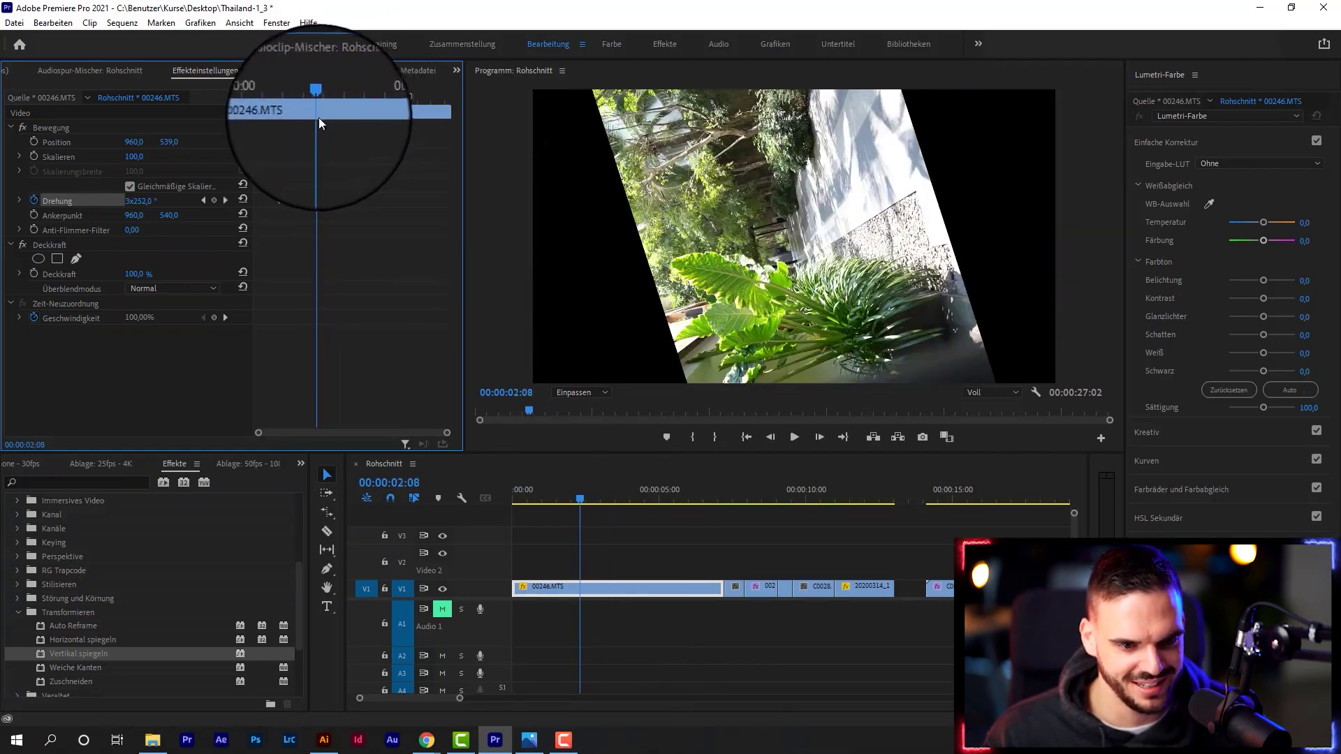
{"action": "key", "text": "space"}
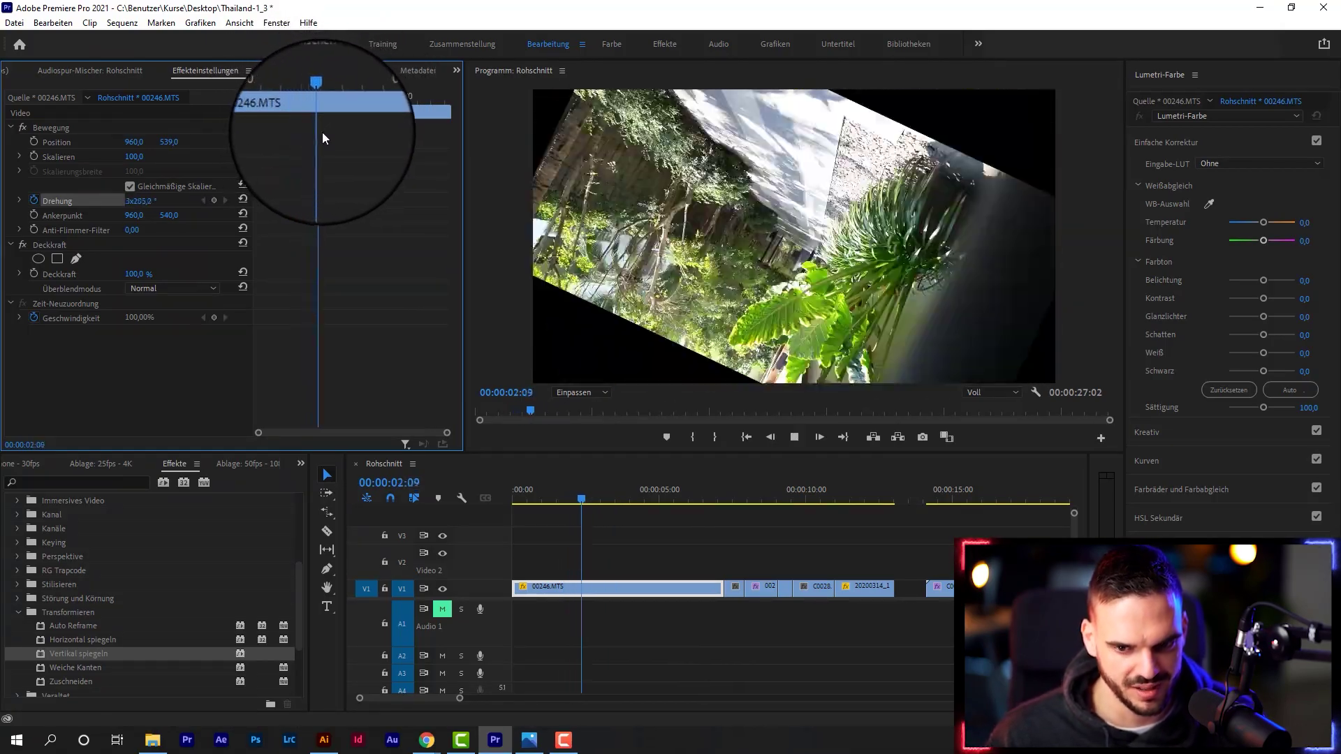
{"action": "key", "text": "space"}
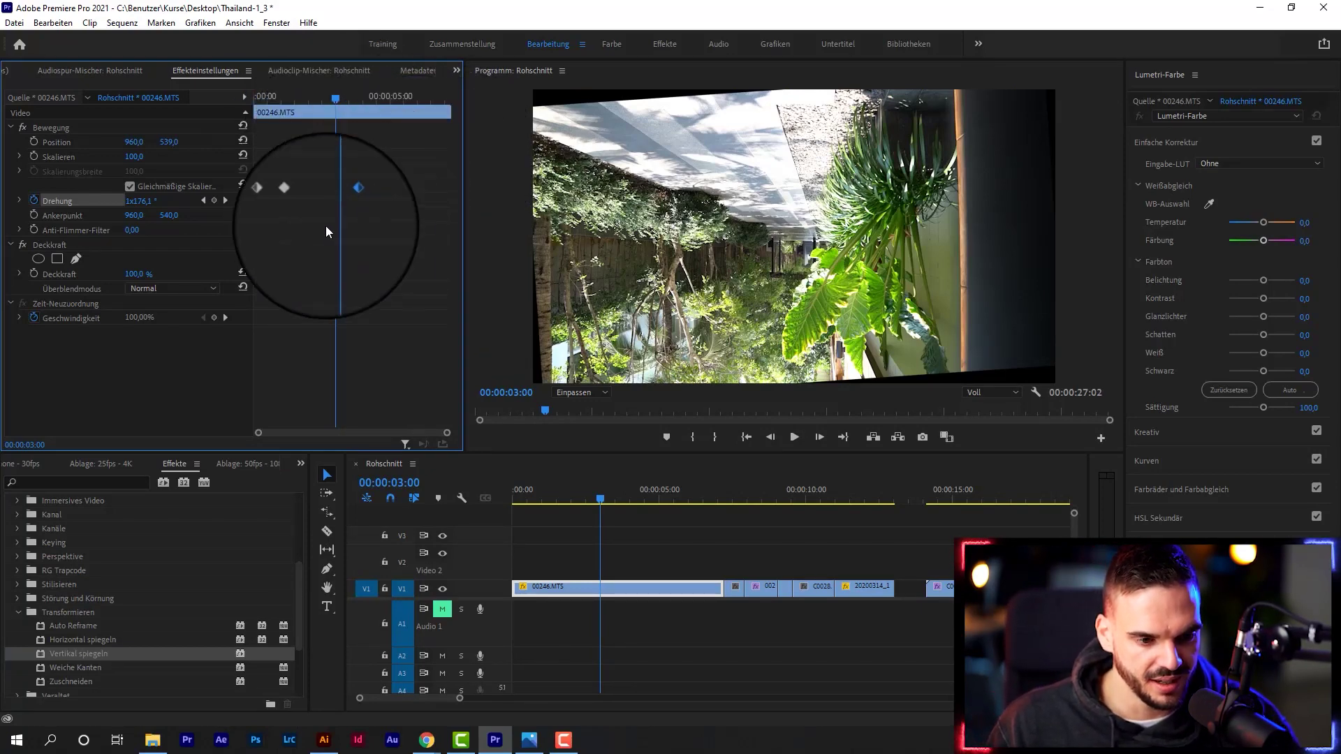
{"action": "left_click", "coordinate": [316, 99]}
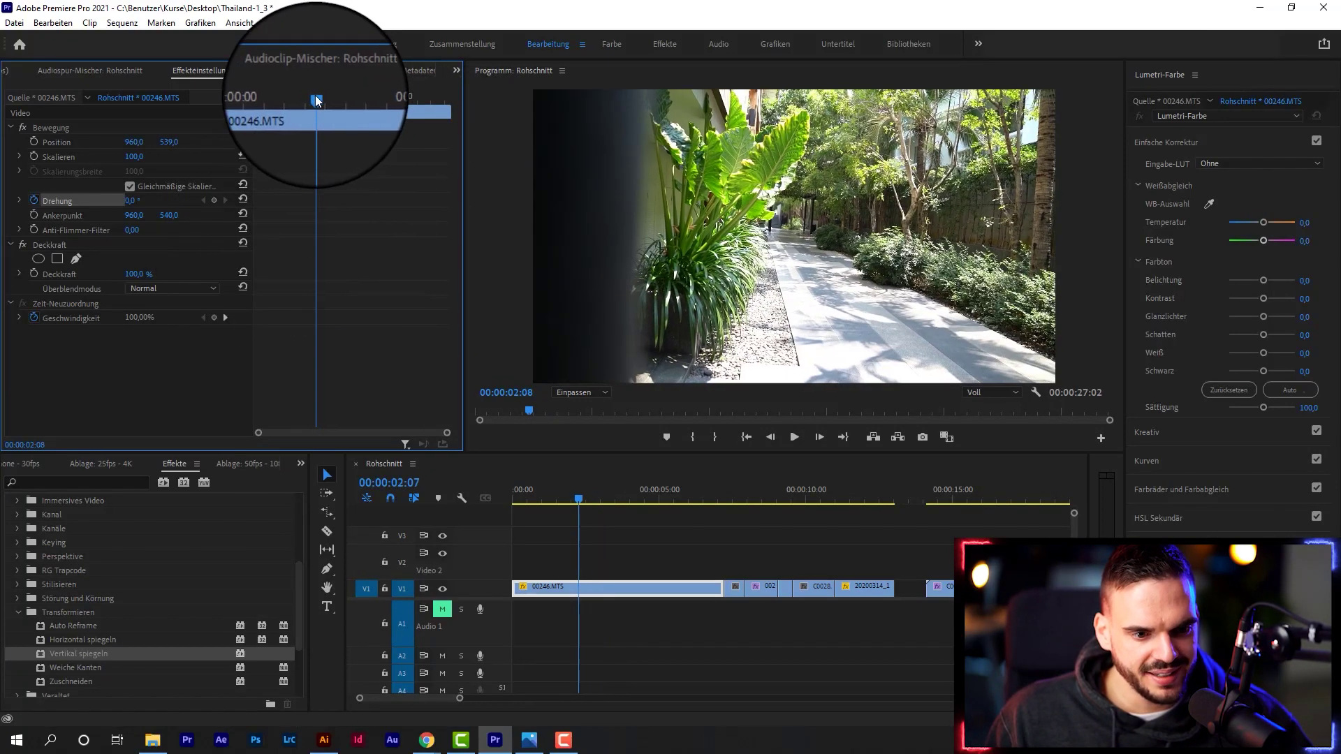
Keyframe Deckkraft to fade from 00:00:01:01 down to 0% at 00:00:02:11
{"action": "left_click_drag", "start_coordinate": [316, 98], "coordinate": [282, 98]}
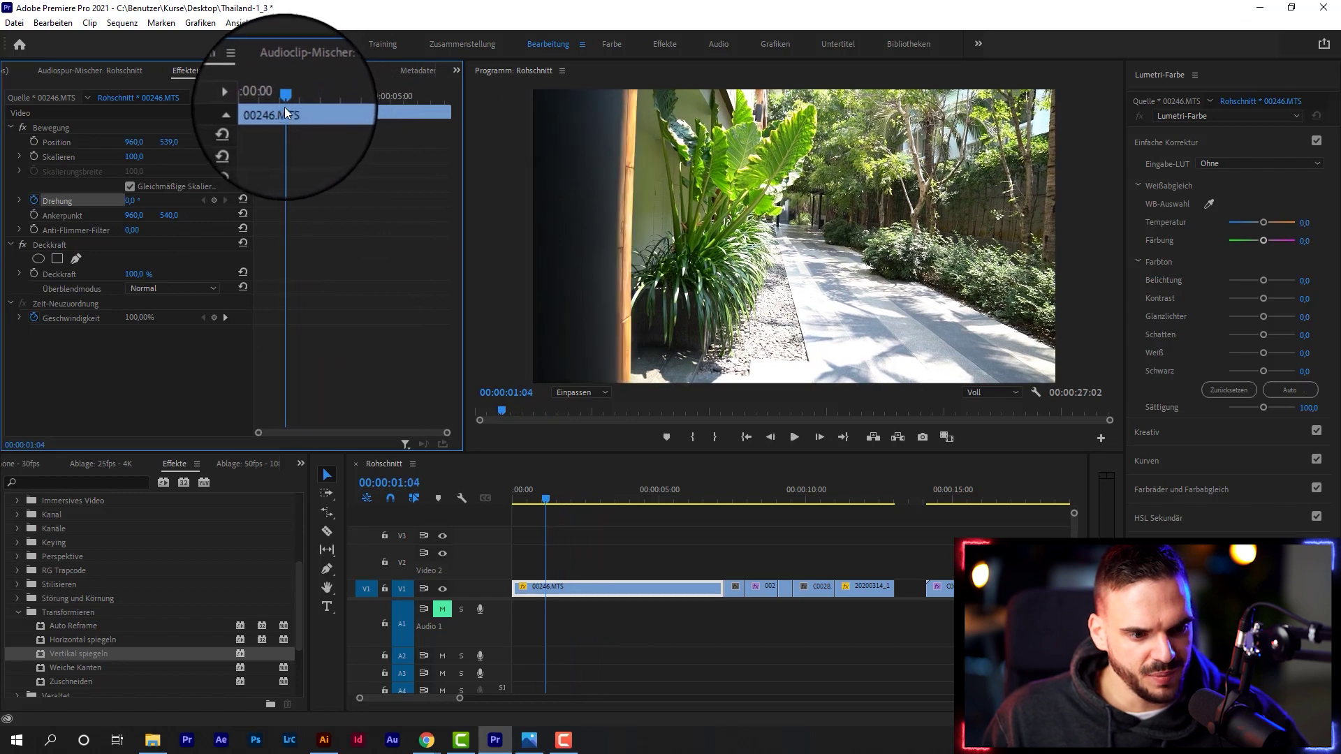
{"action": "left_click", "coordinate": [36, 274]}
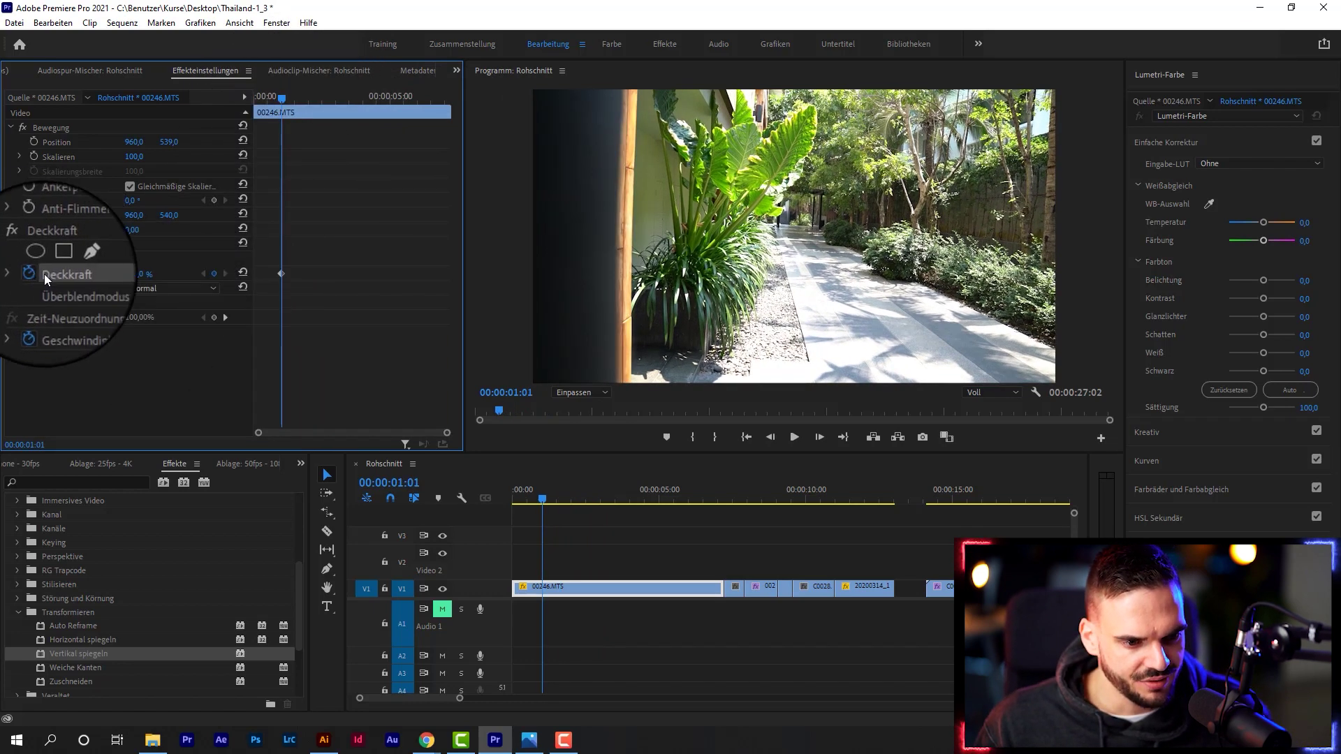
{"action": "left_click", "coordinate": [322, 99]}
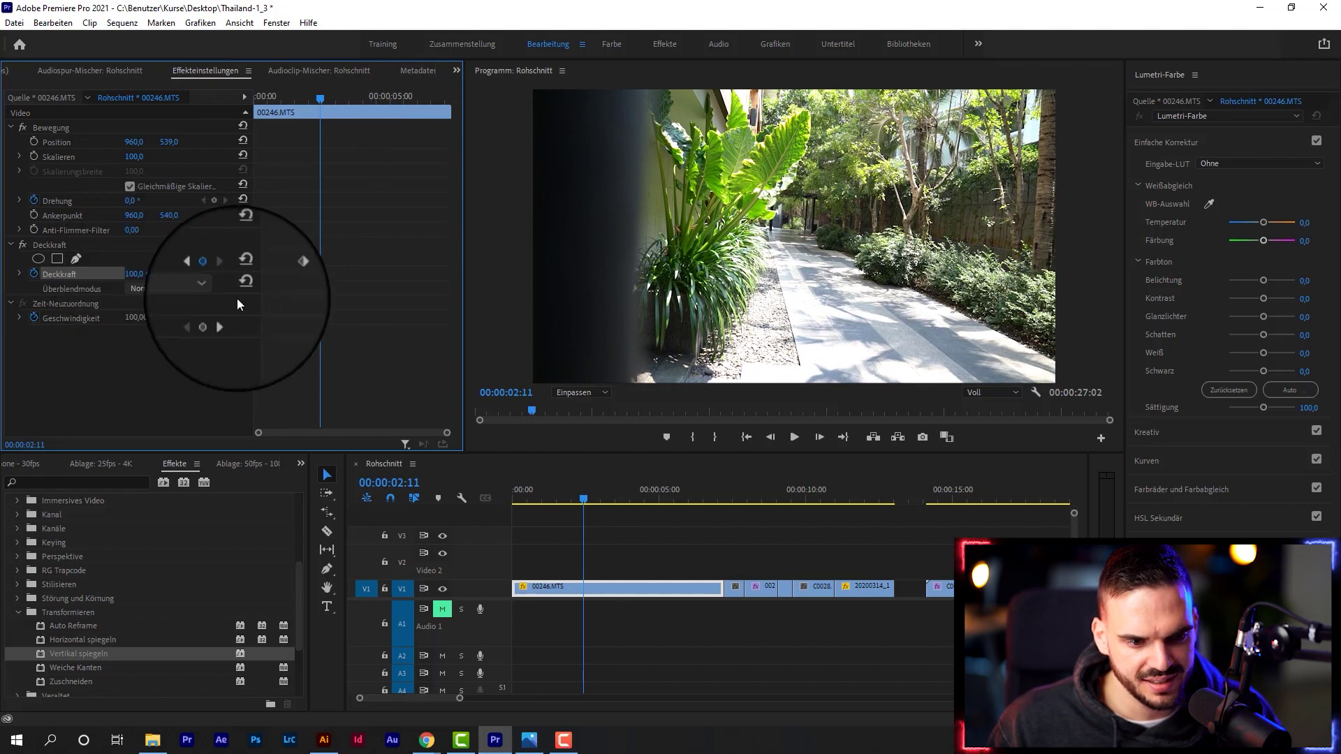
{"action": "left_click", "coordinate": [214, 273]}
{"action": "left_click", "coordinate": [137, 277]}
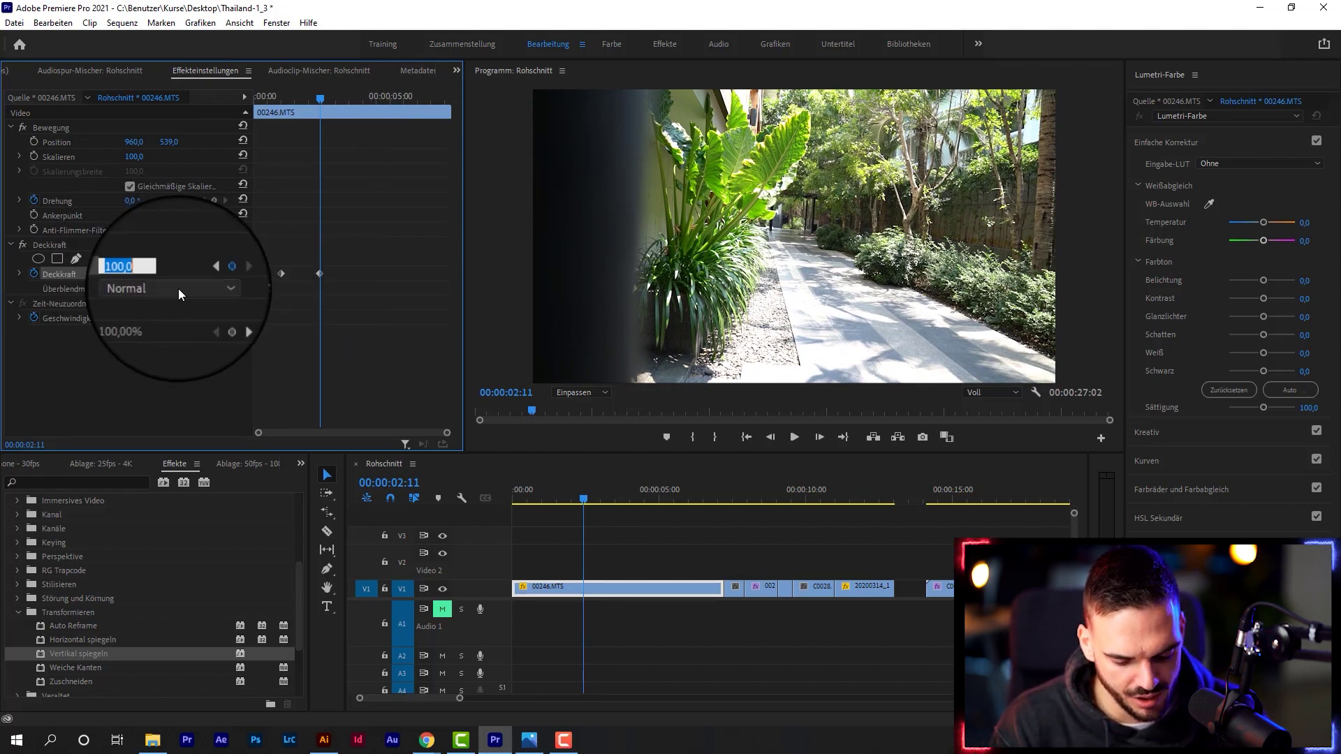
{"action": "type", "text": "0"}
{"action": "key", "text": "Return"}
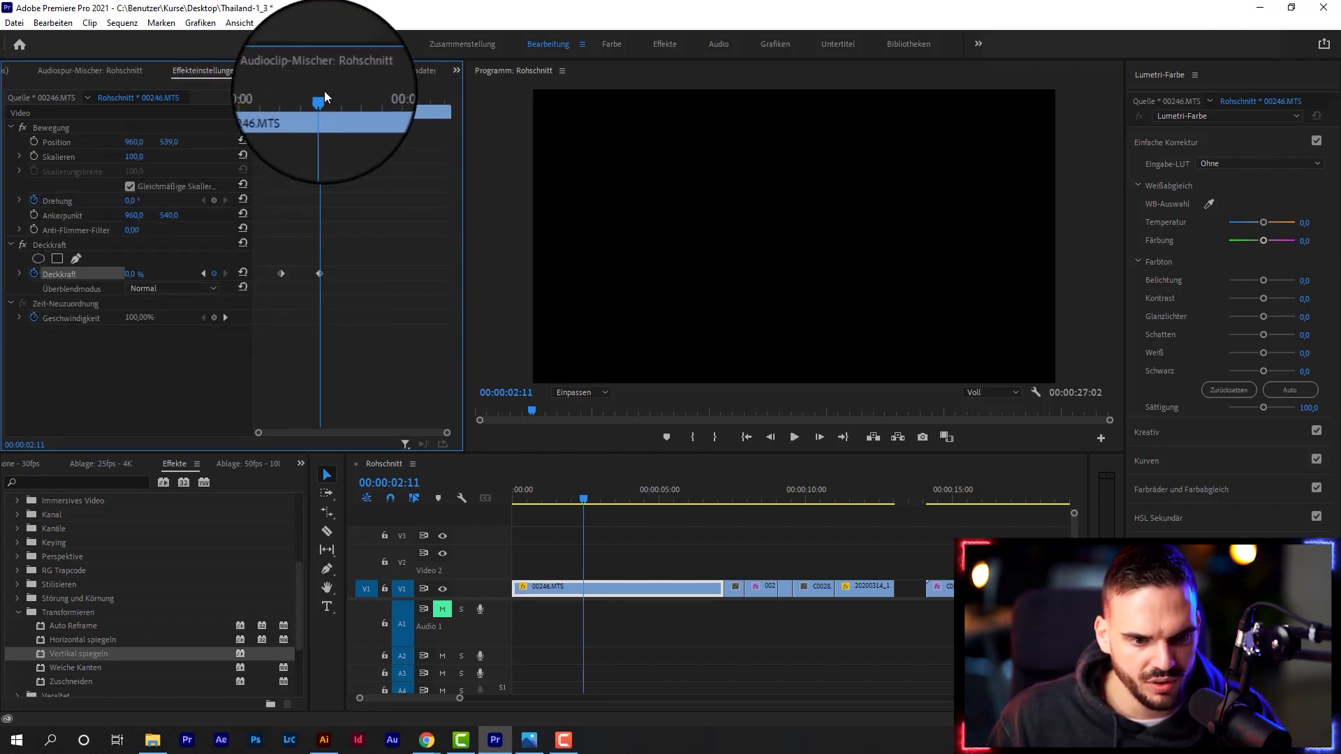
Preview the fade-out, moving its end keyframe later and then back earlier
{"action": "left_click_drag", "start_coordinate": [321, 96], "coordinate": [283, 124]}
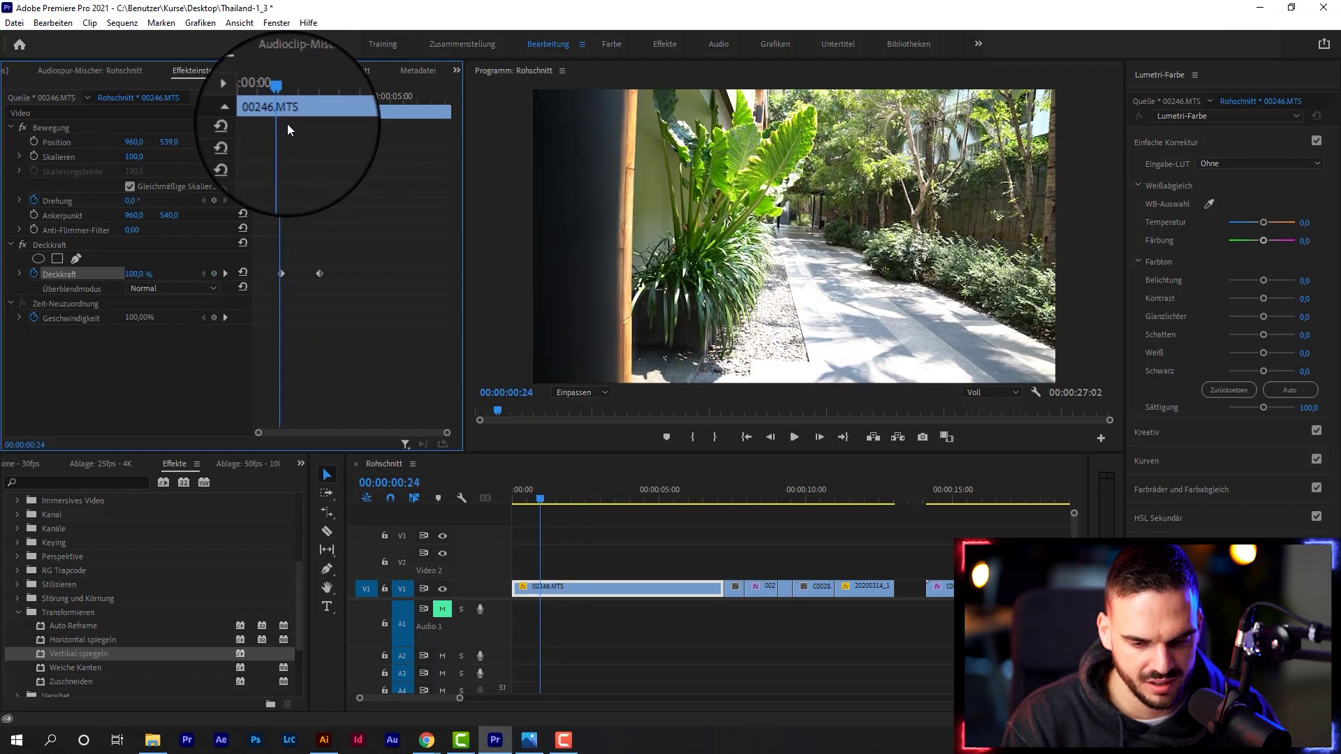
{"action": "key", "text": "space"}
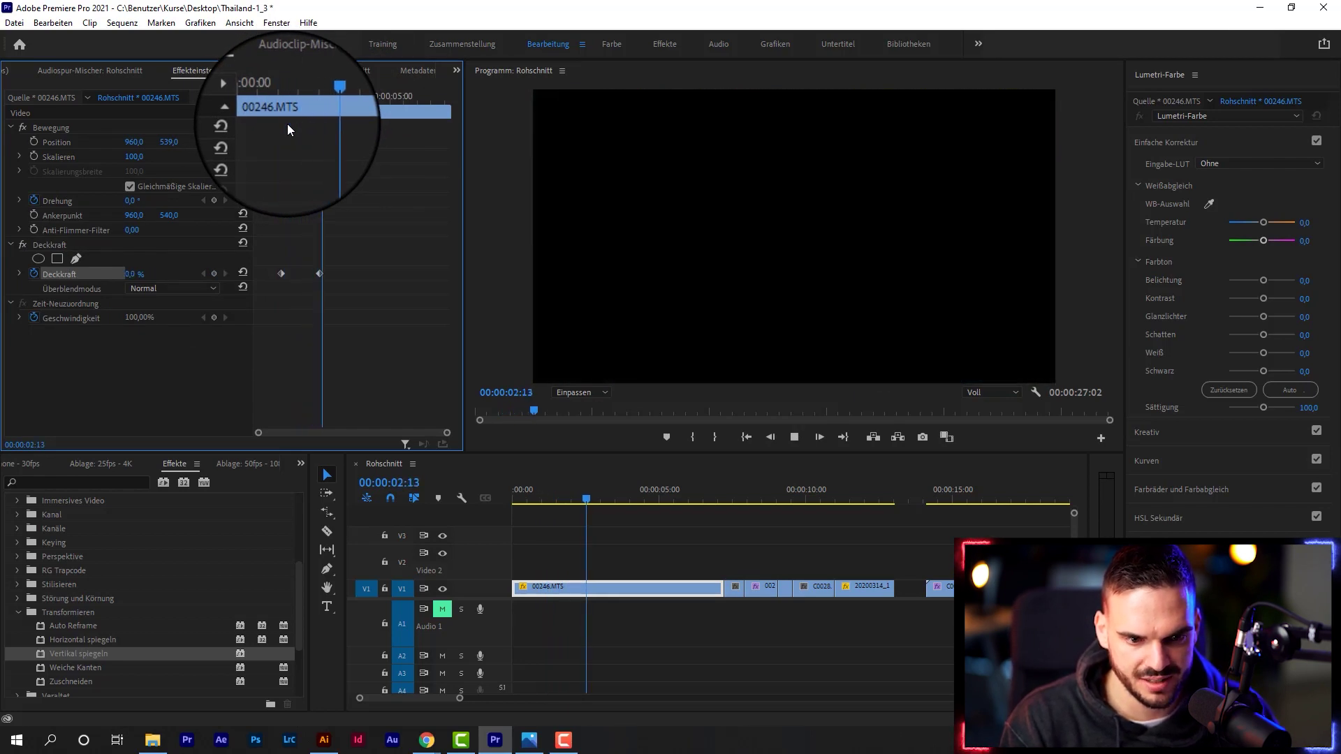
{"action": "key", "text": "space"}
{"action": "left_click_drag", "start_coordinate": [322, 274], "coordinate": [431, 274]}
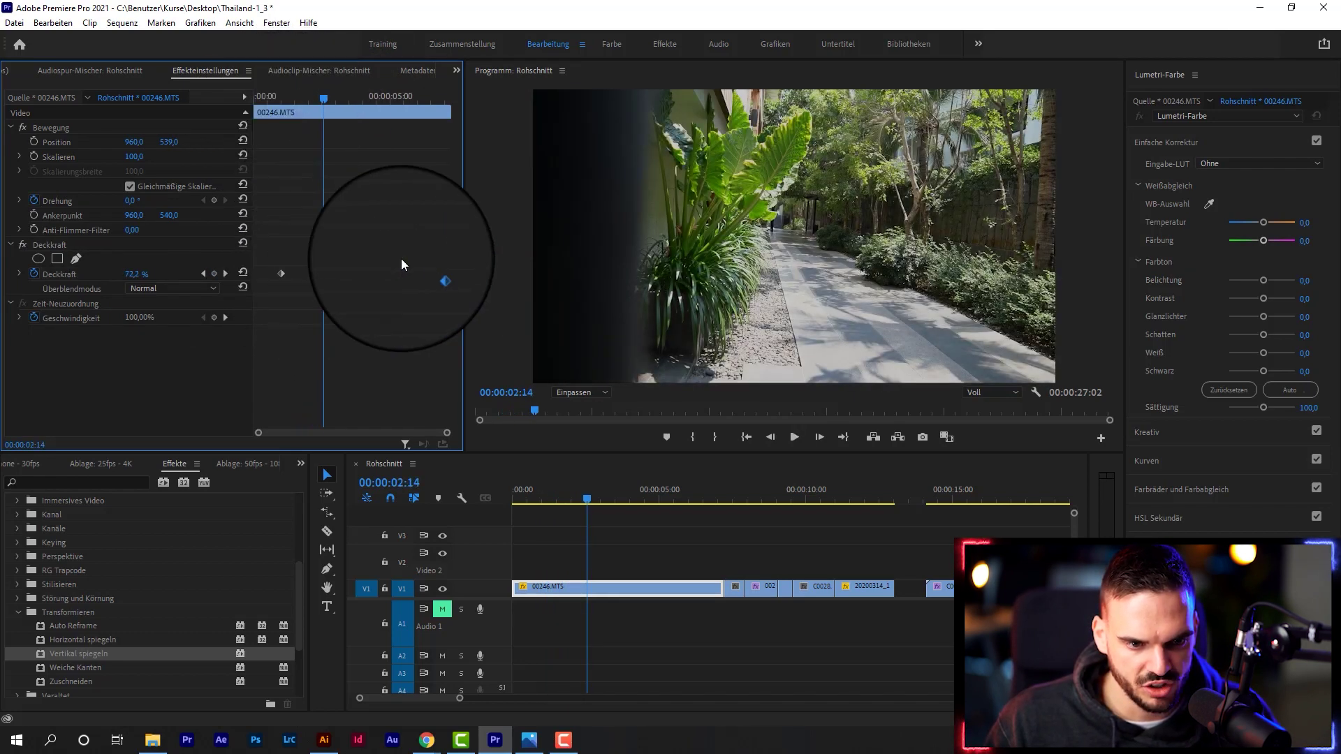
{"action": "left_click_drag", "start_coordinate": [318, 97], "coordinate": [282, 114]}
{"action": "key", "text": "space"}
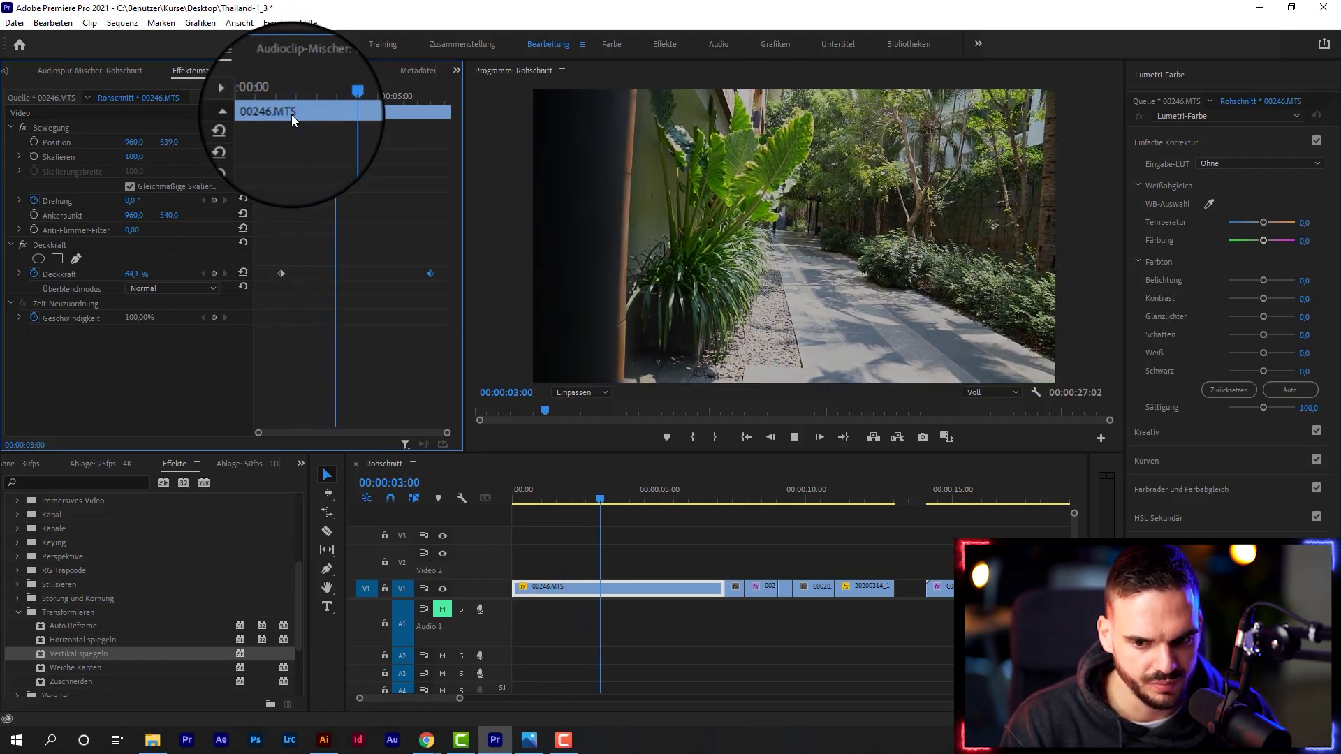
{"action": "key", "text": "space"}
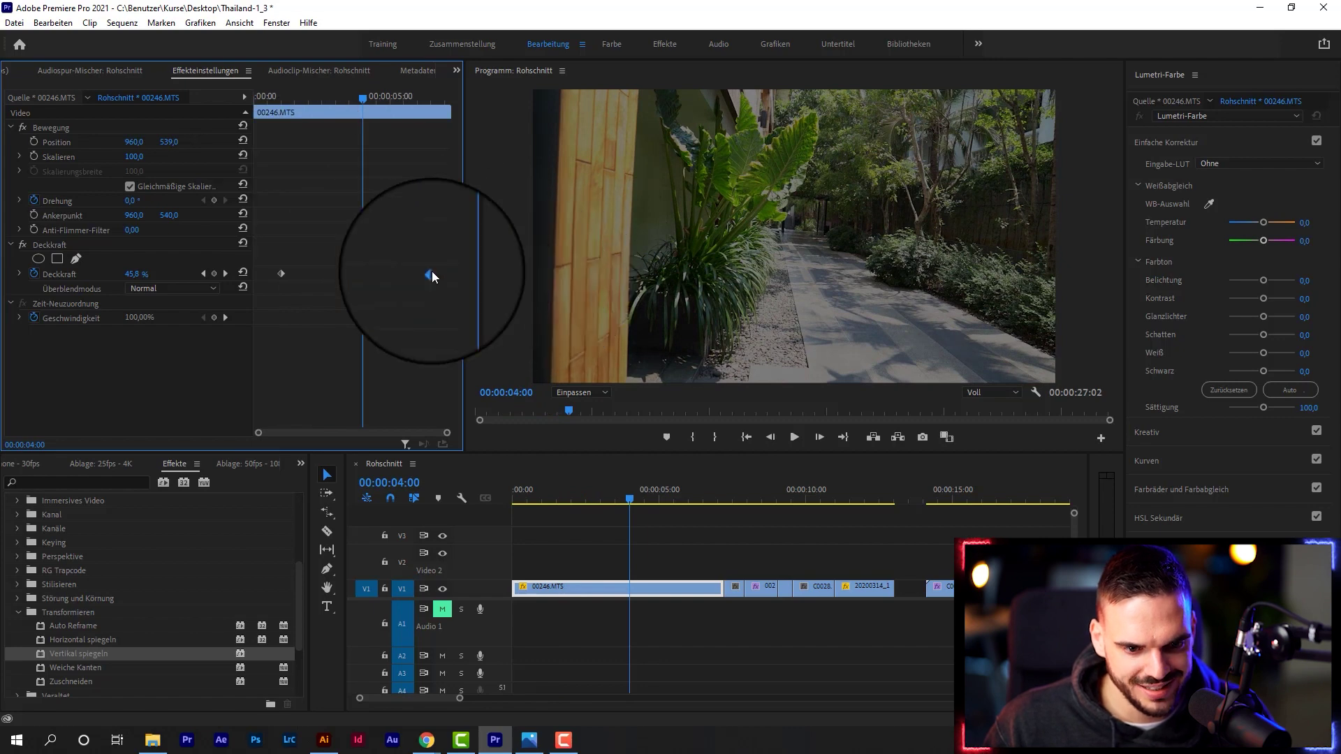
{"action": "left_click_drag", "start_coordinate": [431, 274], "coordinate": [302, 278]}
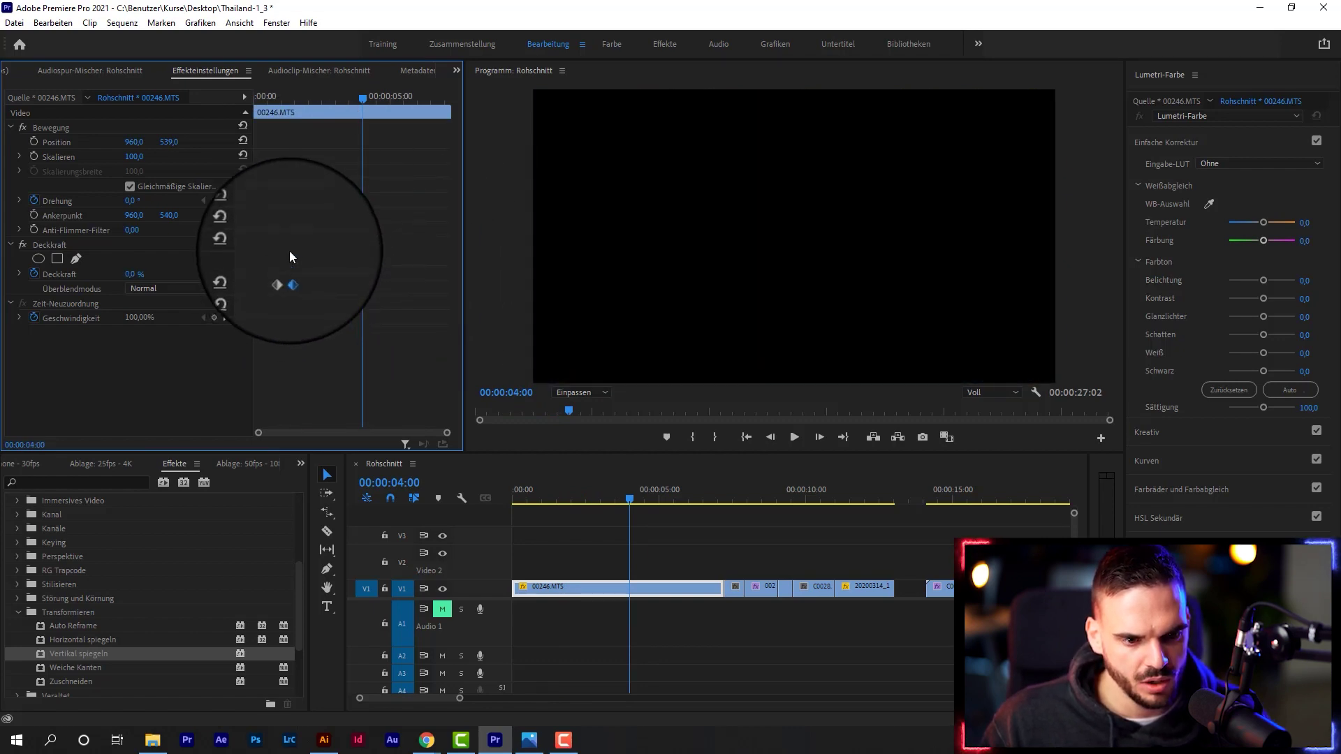
Delete the opacity keyframe to restore 100% opacity and deselect the clip
{"action": "left_click", "coordinate": [279, 92]}
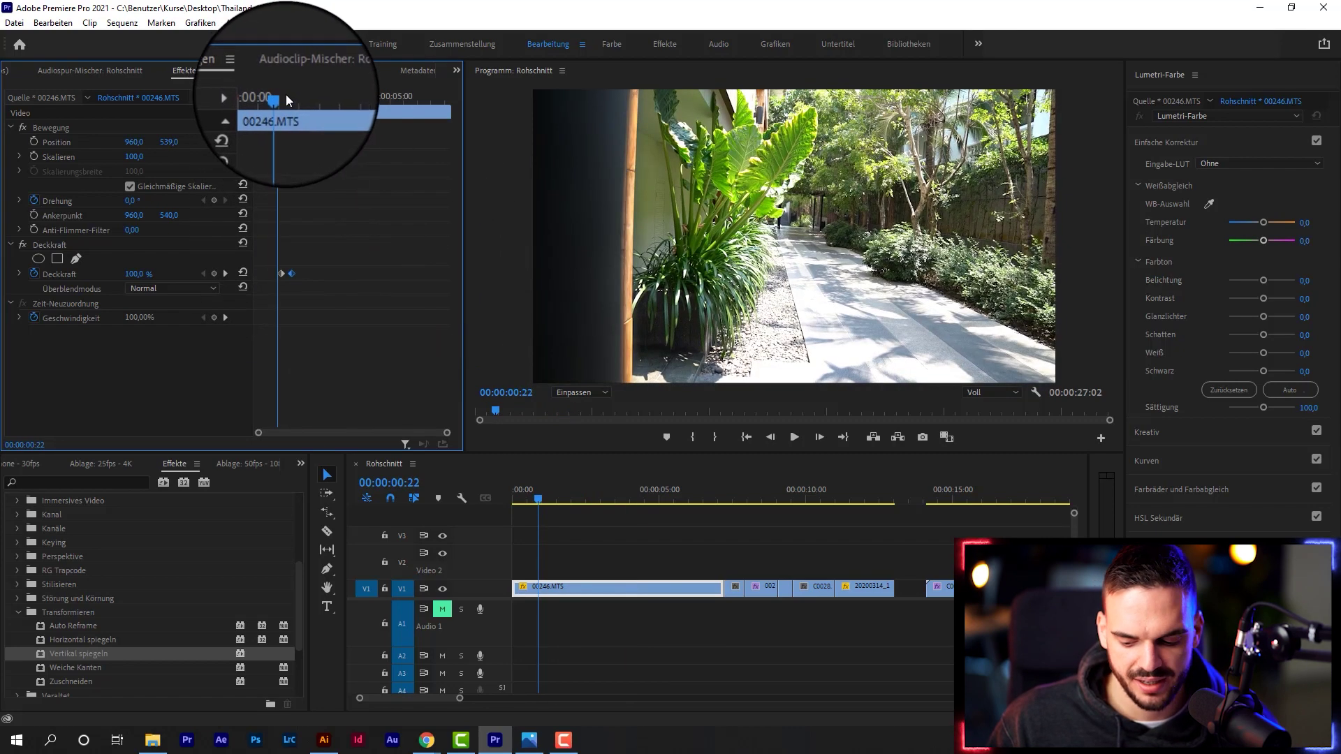
{"action": "key", "text": "space"}
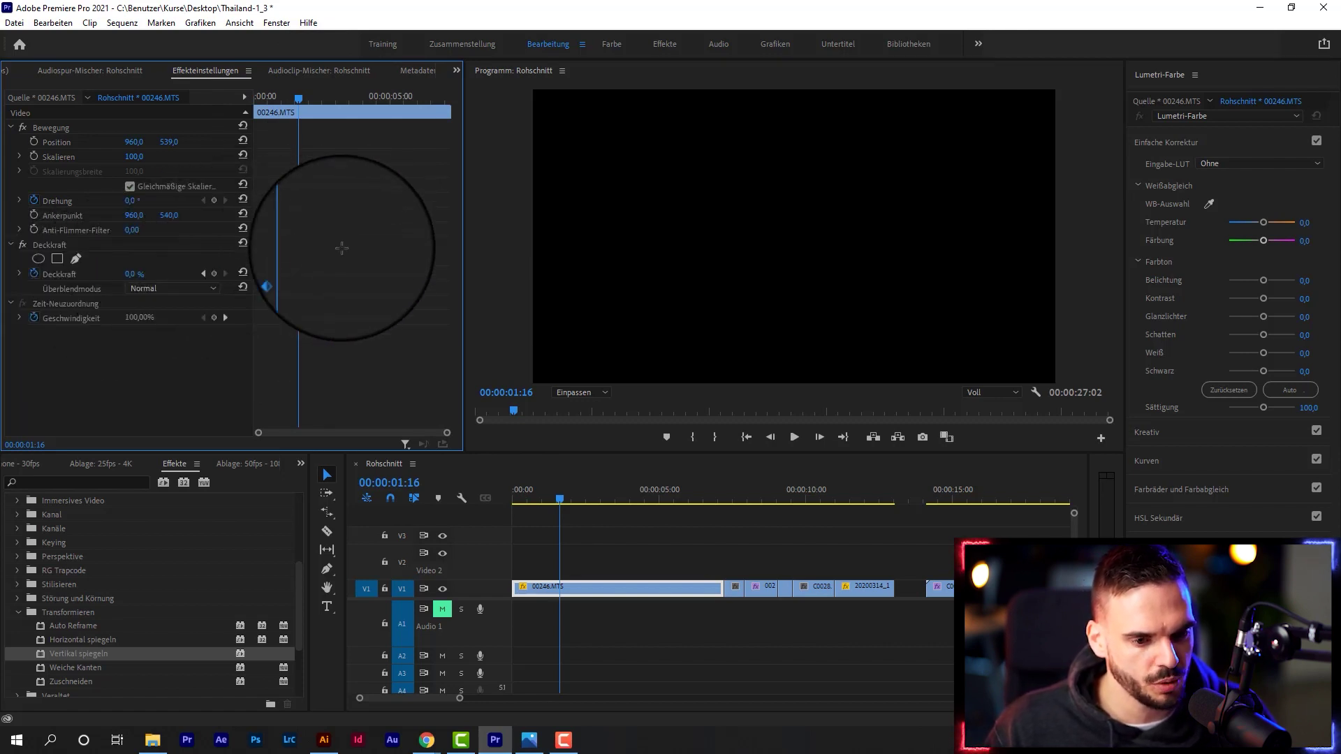
{"action": "key", "text": "Delete"}
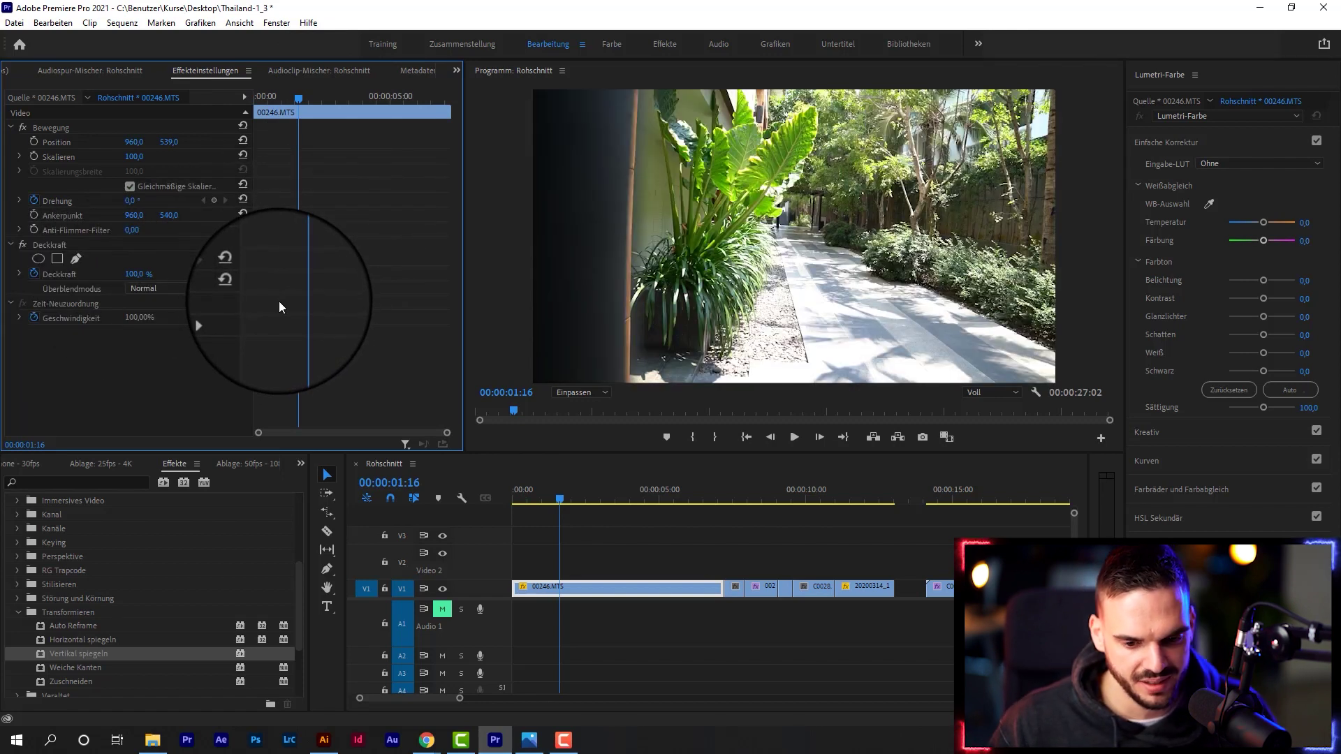
{"action": "left_click", "coordinate": [621, 531]}
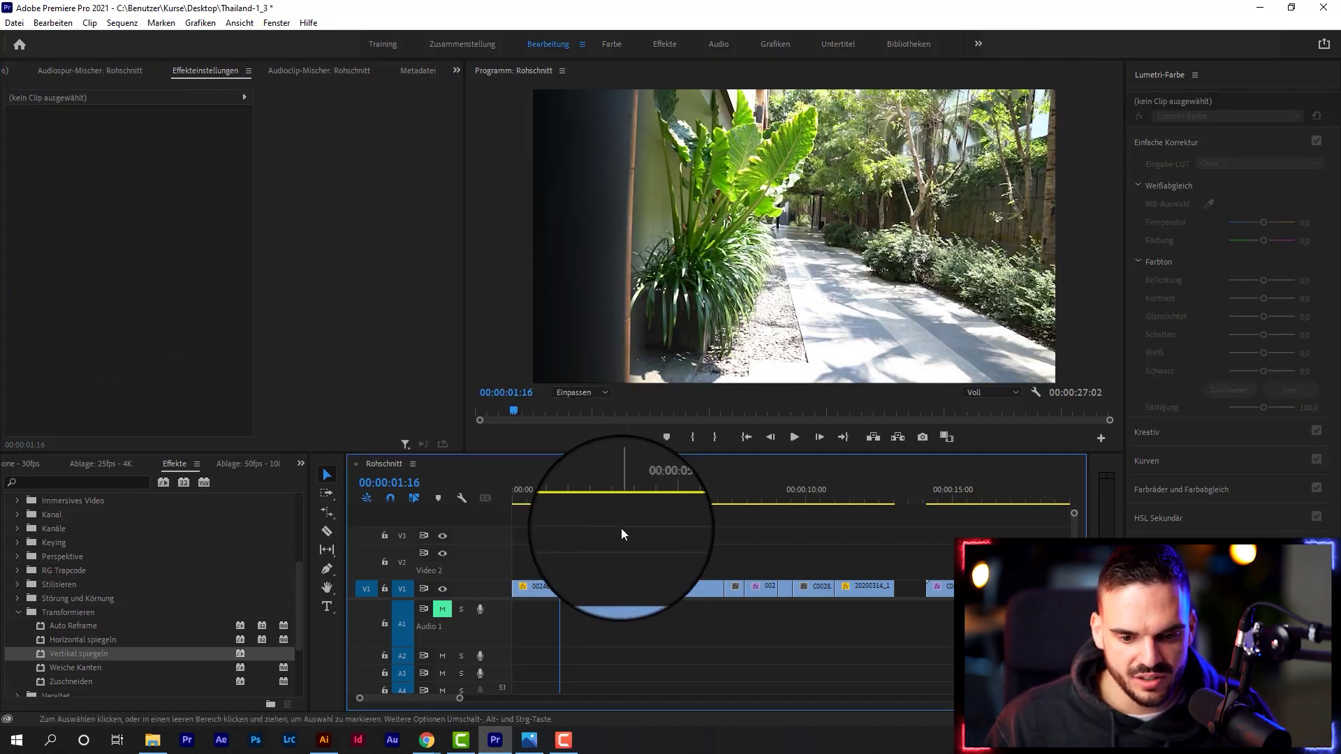
Raise Lumetri Glanzlichter on clip 00246.MTS to 52.1 and expand the basic correction settings
{"action": "left_click", "coordinate": [611, 588]}
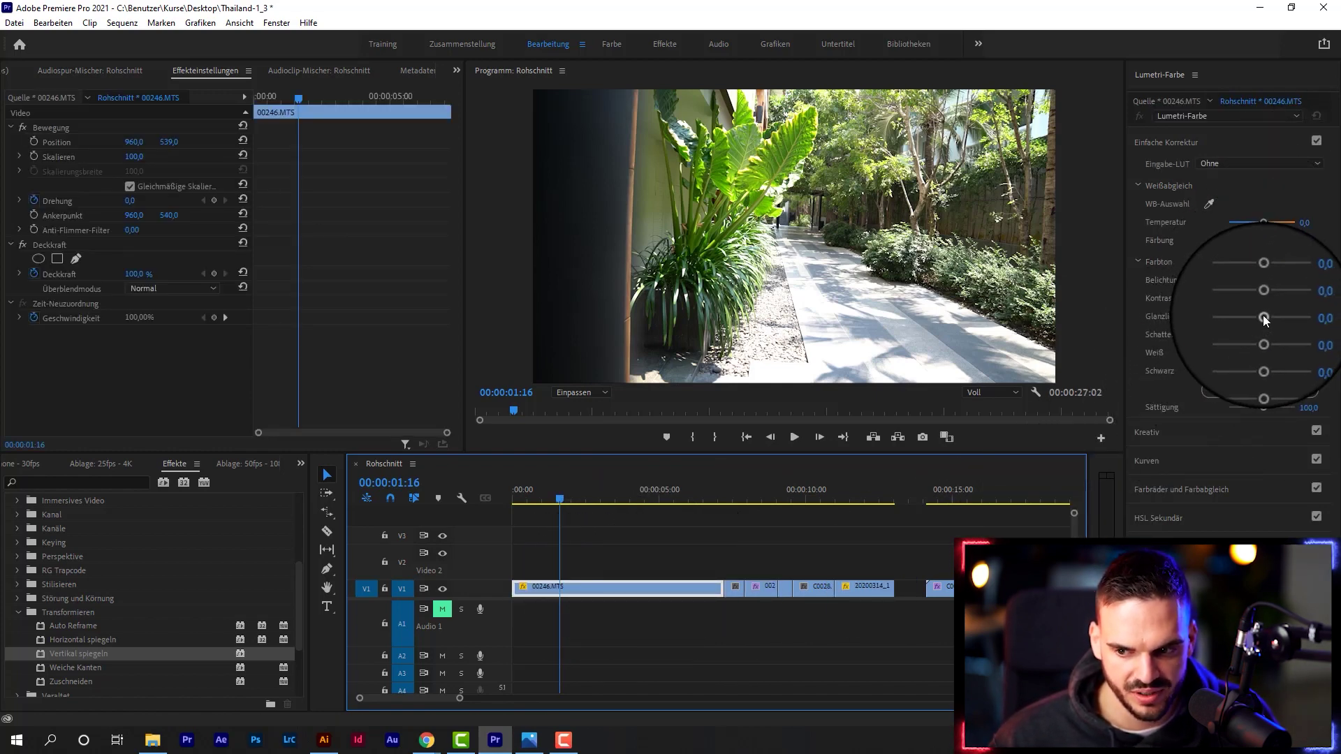
{"action": "left_click_drag", "start_coordinate": [1265, 318], "coordinate": [1278, 317]}
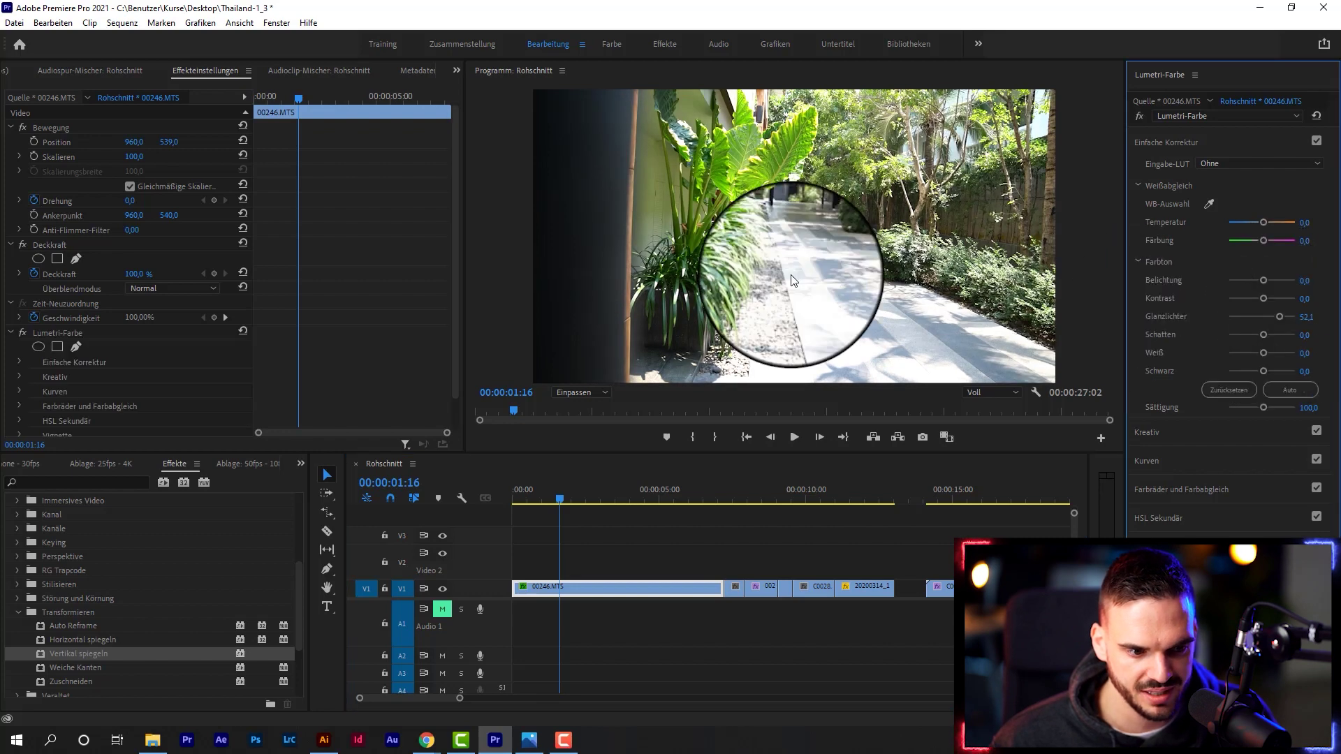
{"action": "scroll", "coordinate": [196, 370], "scroll_direction": "down", "scroll_amount": 1}
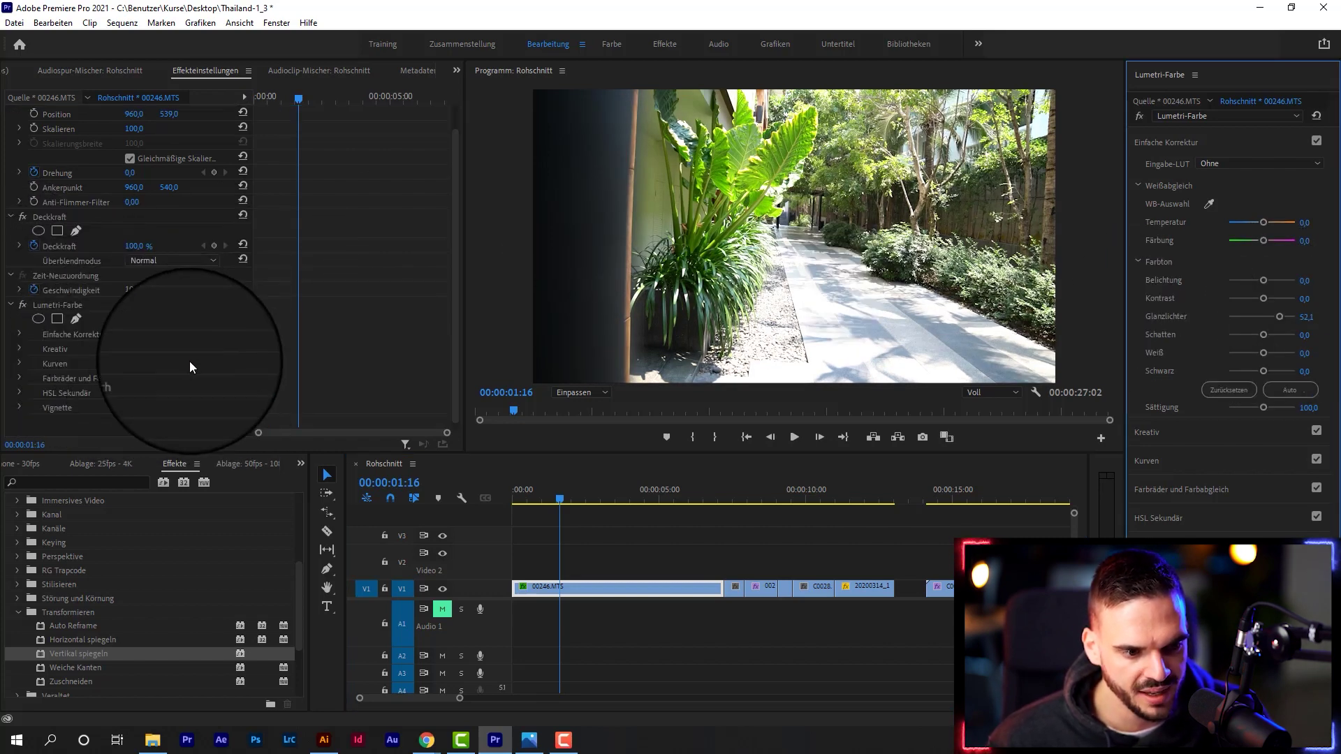
{"action": "left_click", "coordinate": [24, 332]}
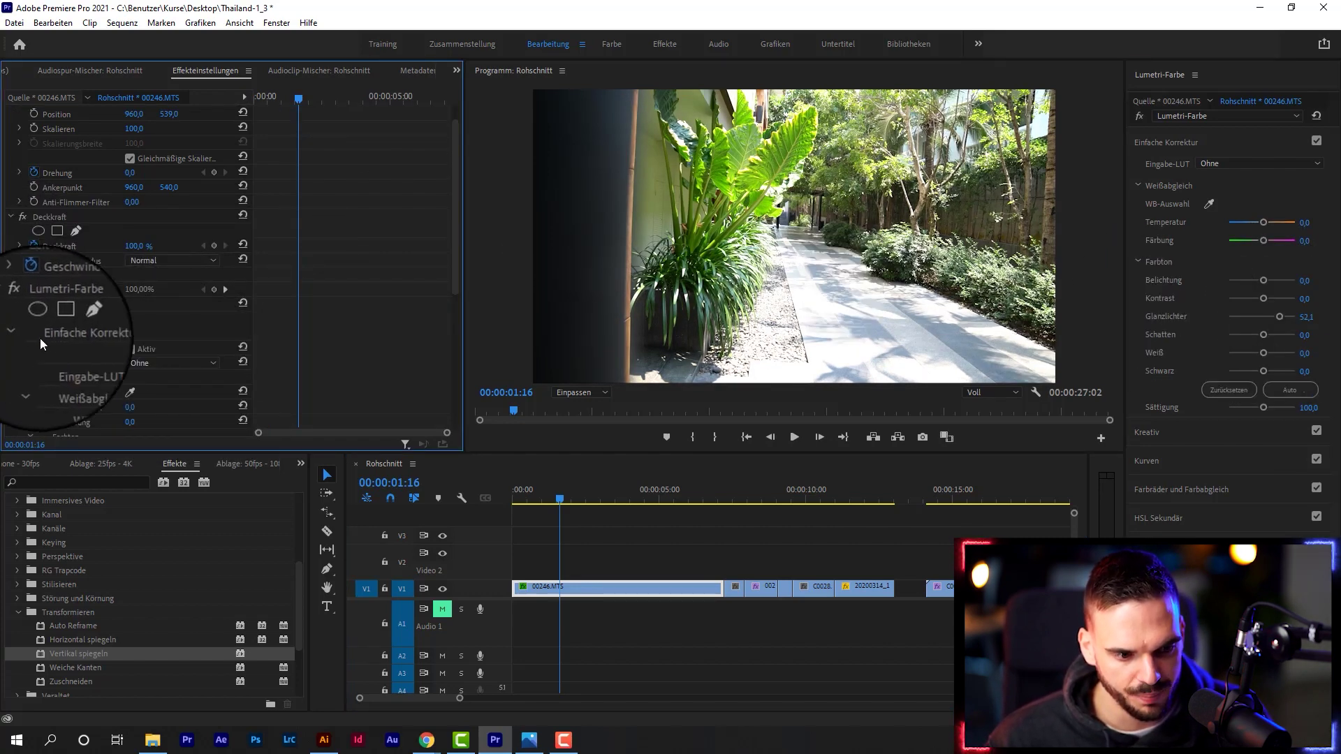
{"action": "scroll", "coordinate": [61, 346], "scroll_direction": "down", "scroll_amount": 3}
{"action": "scroll", "coordinate": [61, 346], "scroll_direction": "down", "scroll_amount": 2}
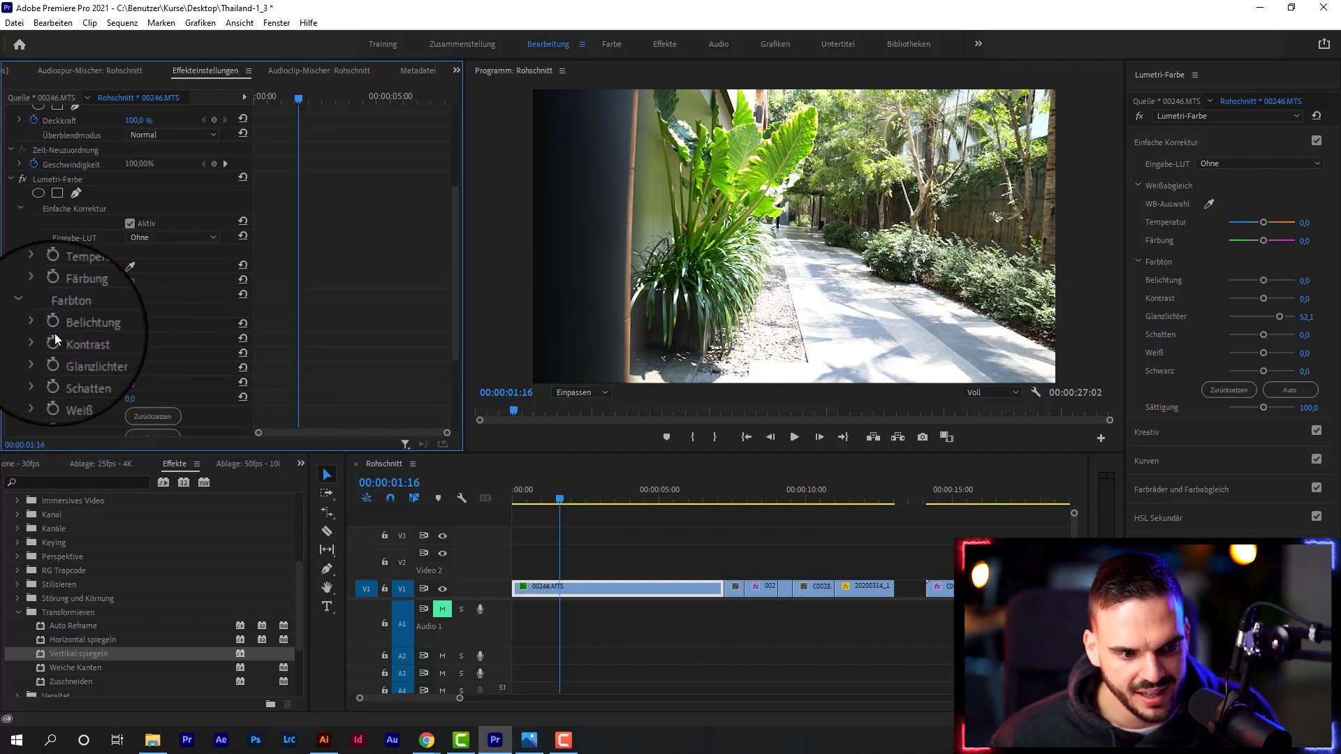
Keyframe Belichtung from 0 at 01:16 up to 2.0 at 07:04
{"action": "left_click", "coordinate": [54, 325]}
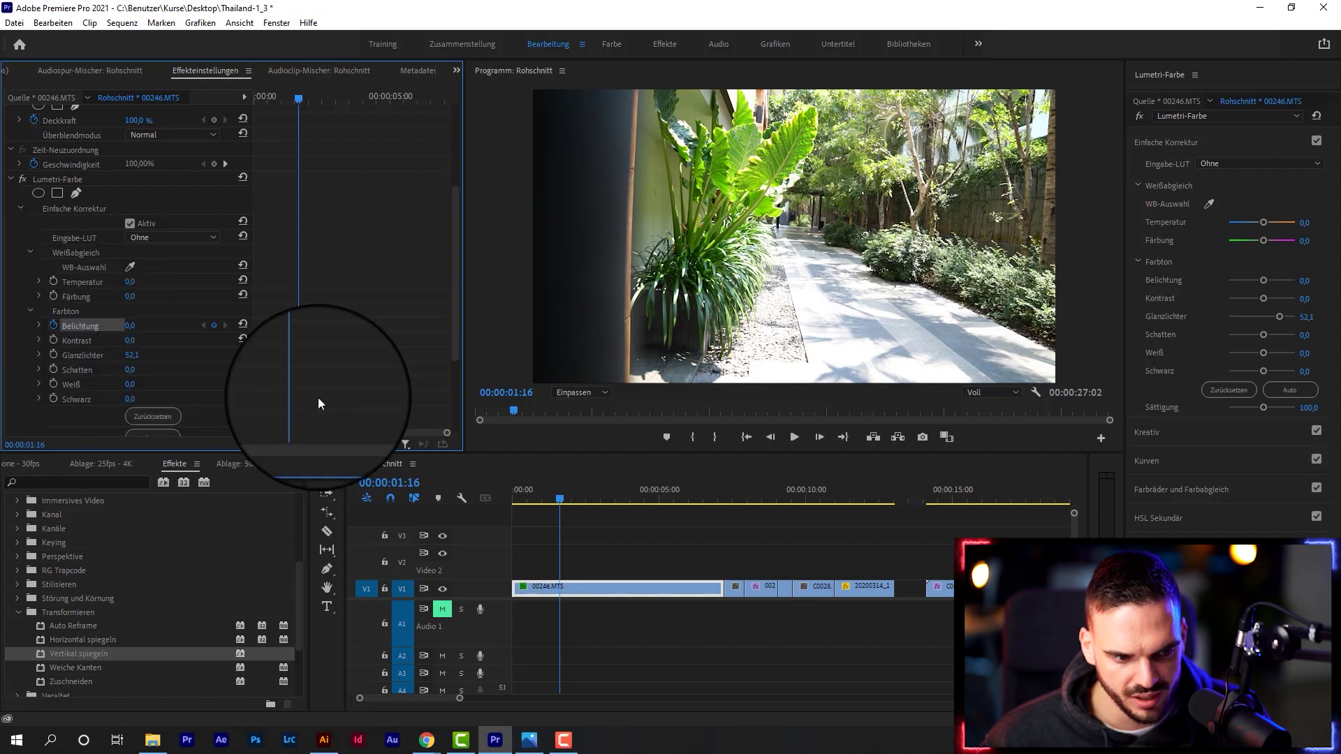
{"action": "left_click_drag", "start_coordinate": [567, 498], "coordinate": [721, 500]}
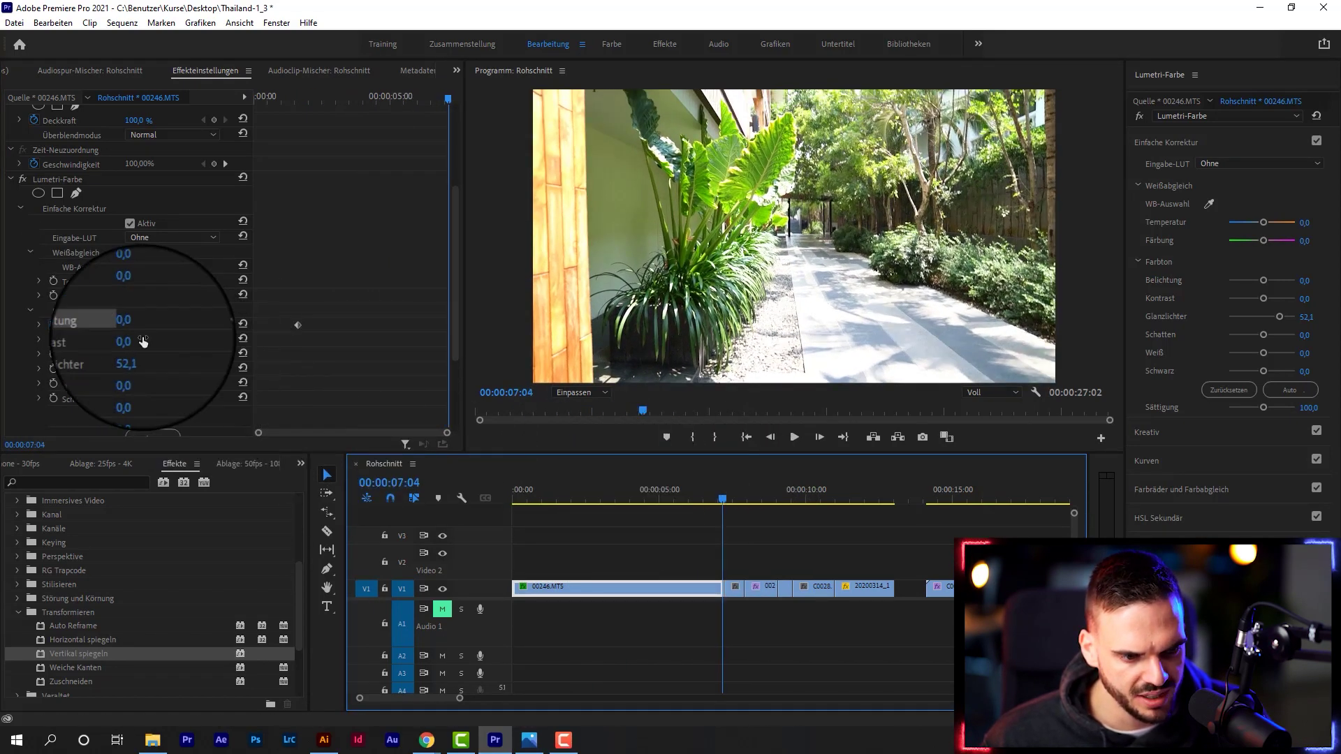
{"action": "left_click", "coordinate": [129, 326]}
{"action": "type", "text": "2"}
{"action": "key", "text": "Return"}
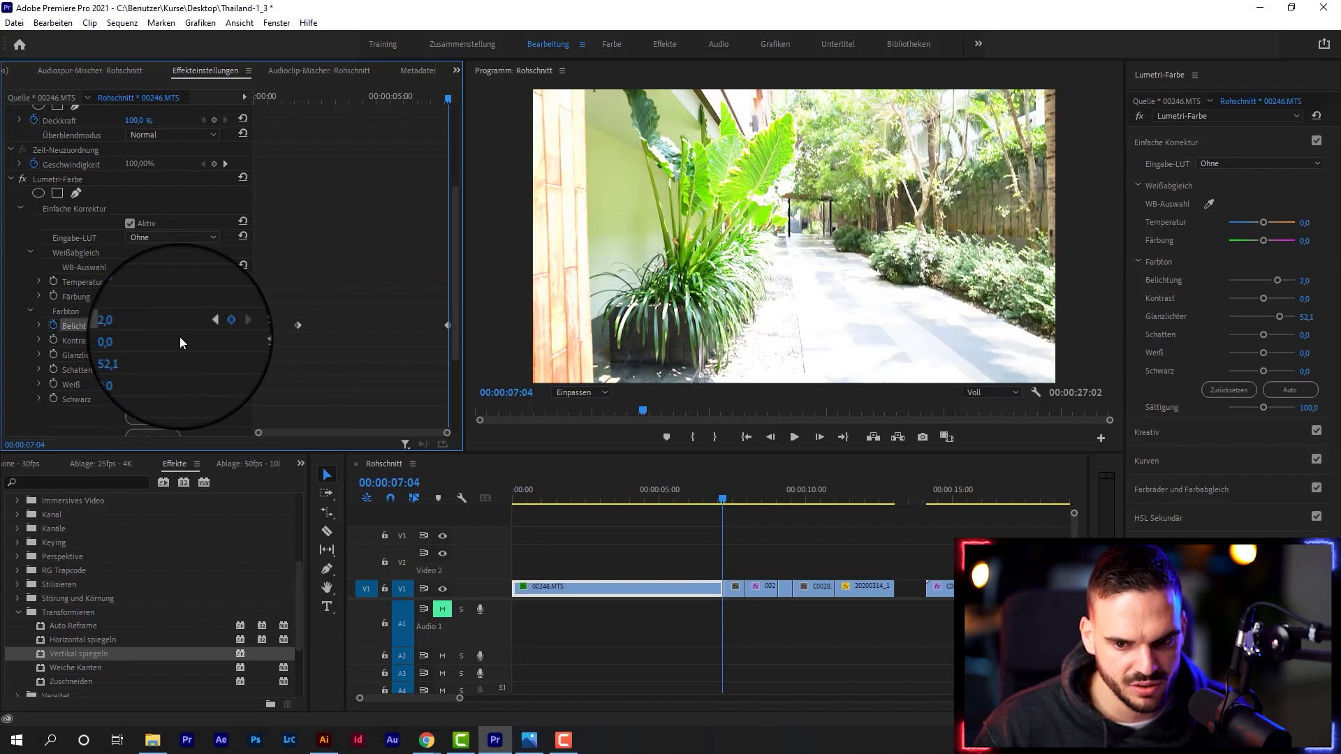
Play back the exposure ramp and select the Lumetri Color effect
{"action": "left_click_drag", "start_coordinate": [694, 487], "coordinate": [581, 484]}
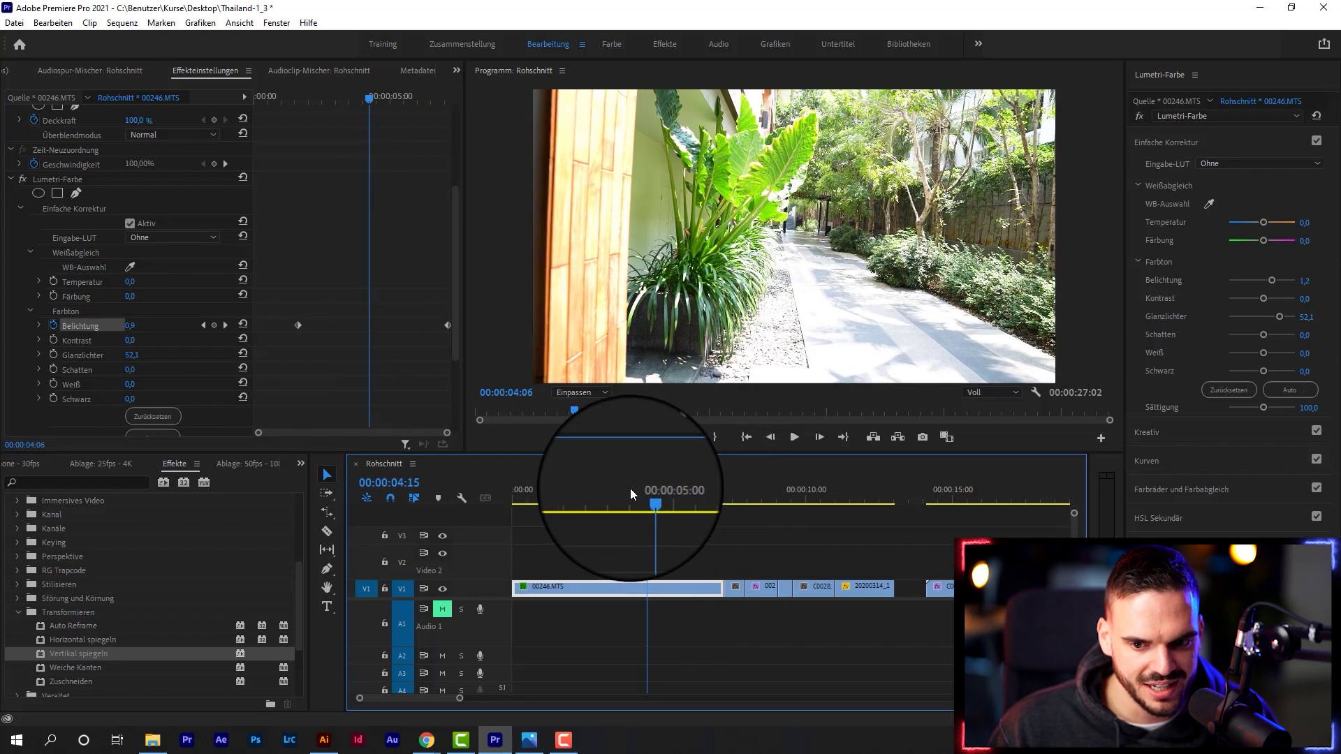
{"action": "key", "text": "space"}
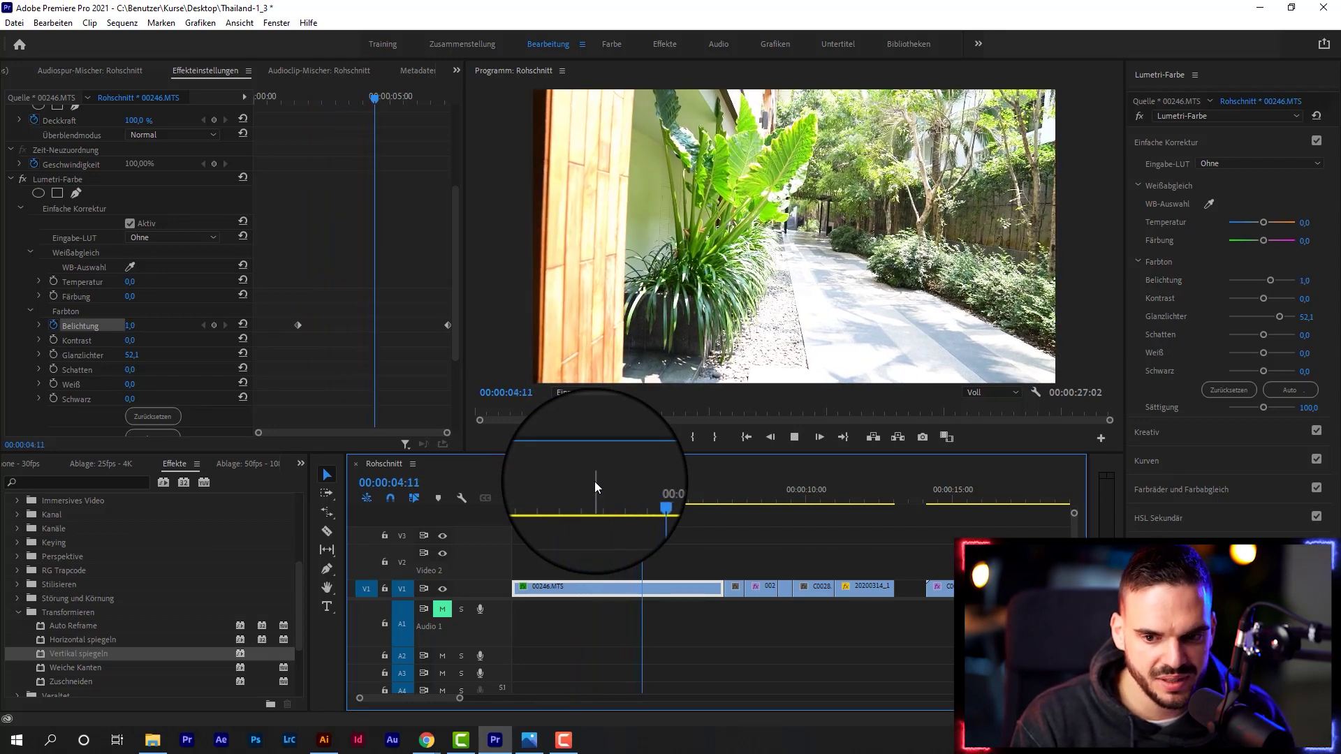
{"action": "key", "text": "space"}
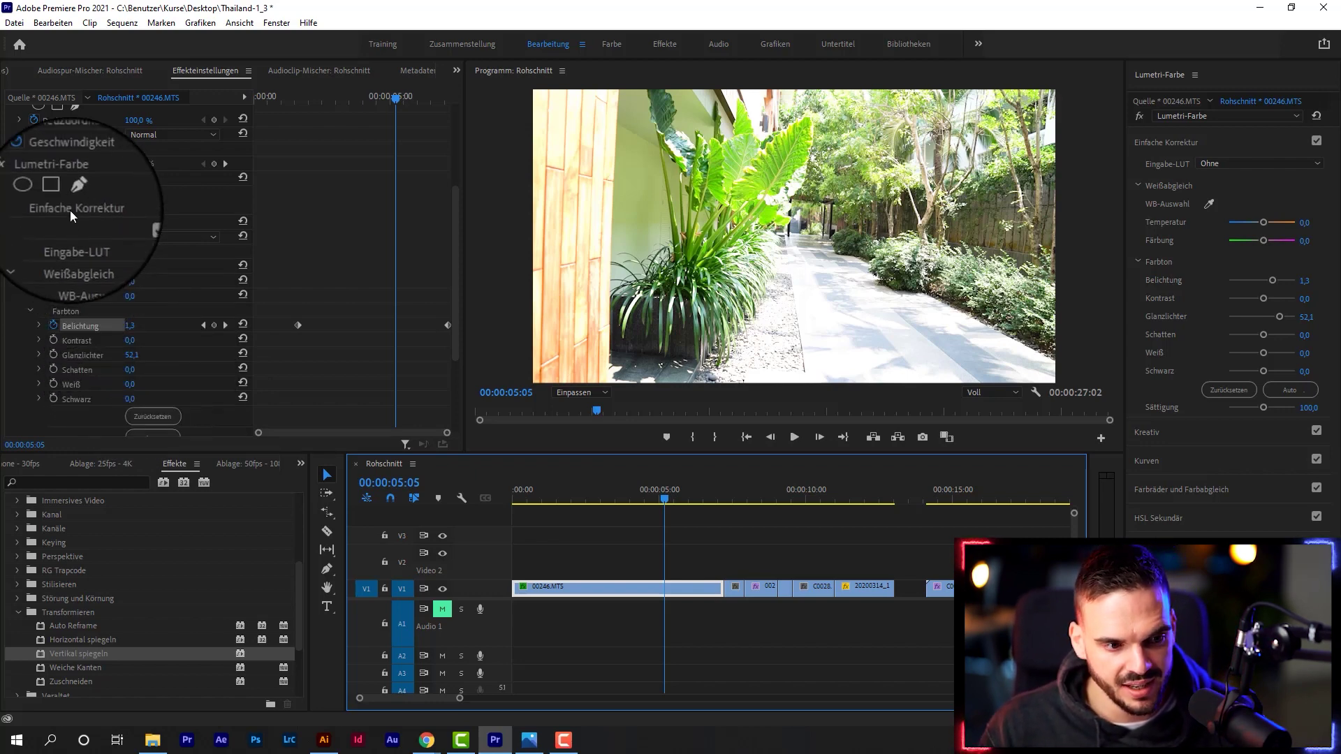
{"action": "left_click", "coordinate": [62, 179]}
Delete the Lumetri Color effect and set kitesurf clip C0035.MP4's Skalieren to 50
{"action": "key", "text": "Delete"}
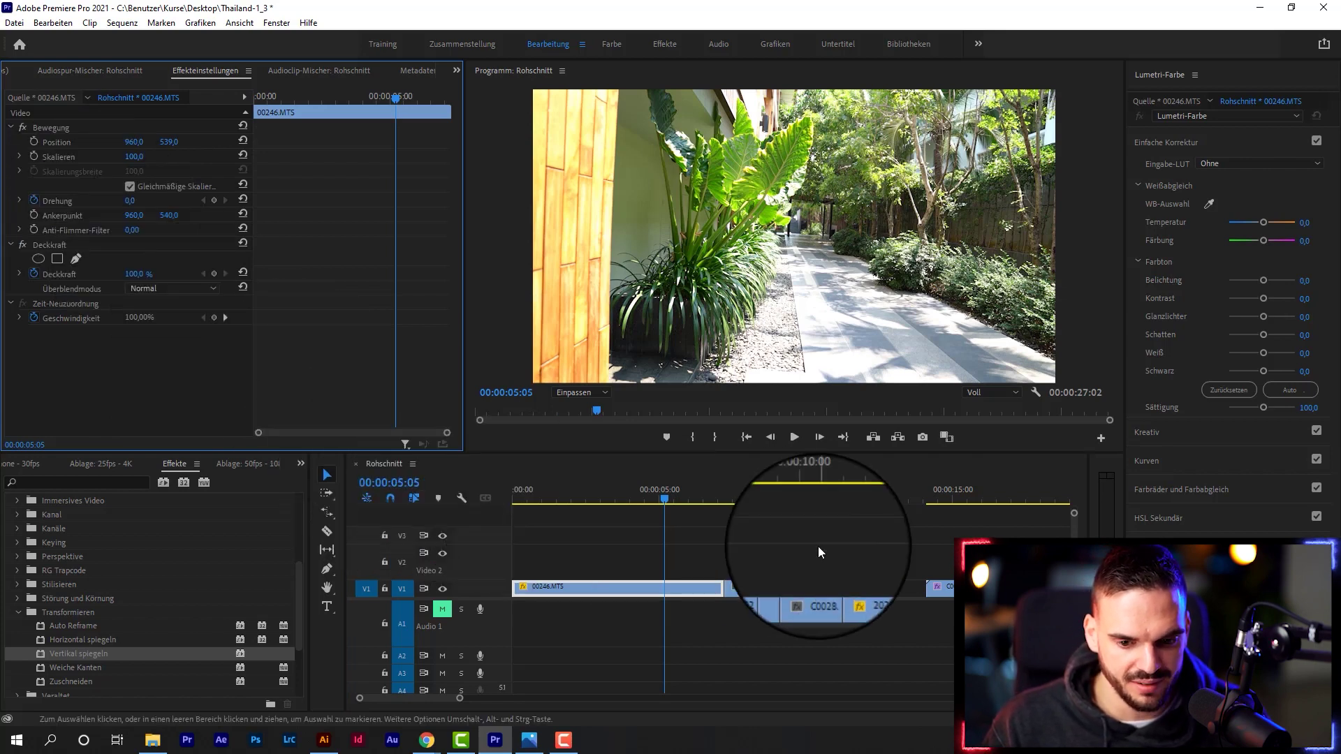
{"action": "left_click_drag", "start_coordinate": [472, 698], "coordinate": [484, 698]}
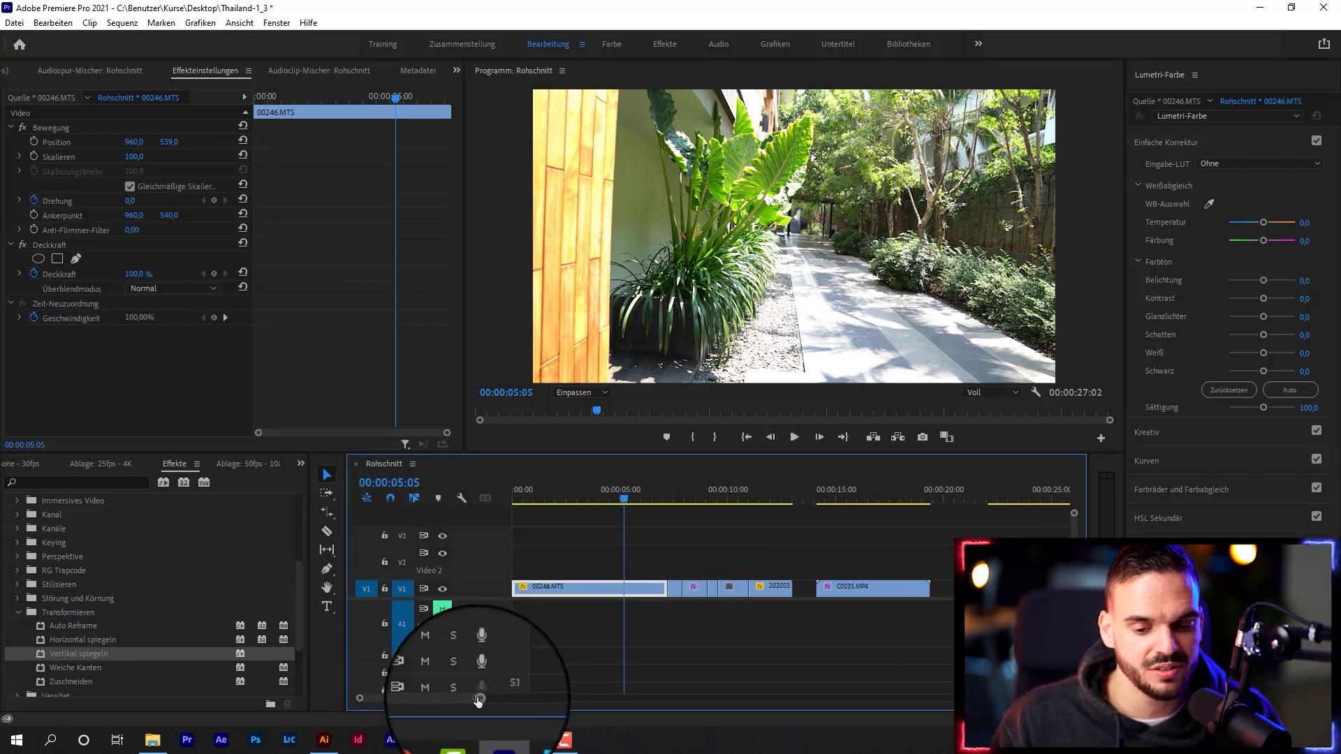
{"action": "left_click", "coordinate": [825, 497]}
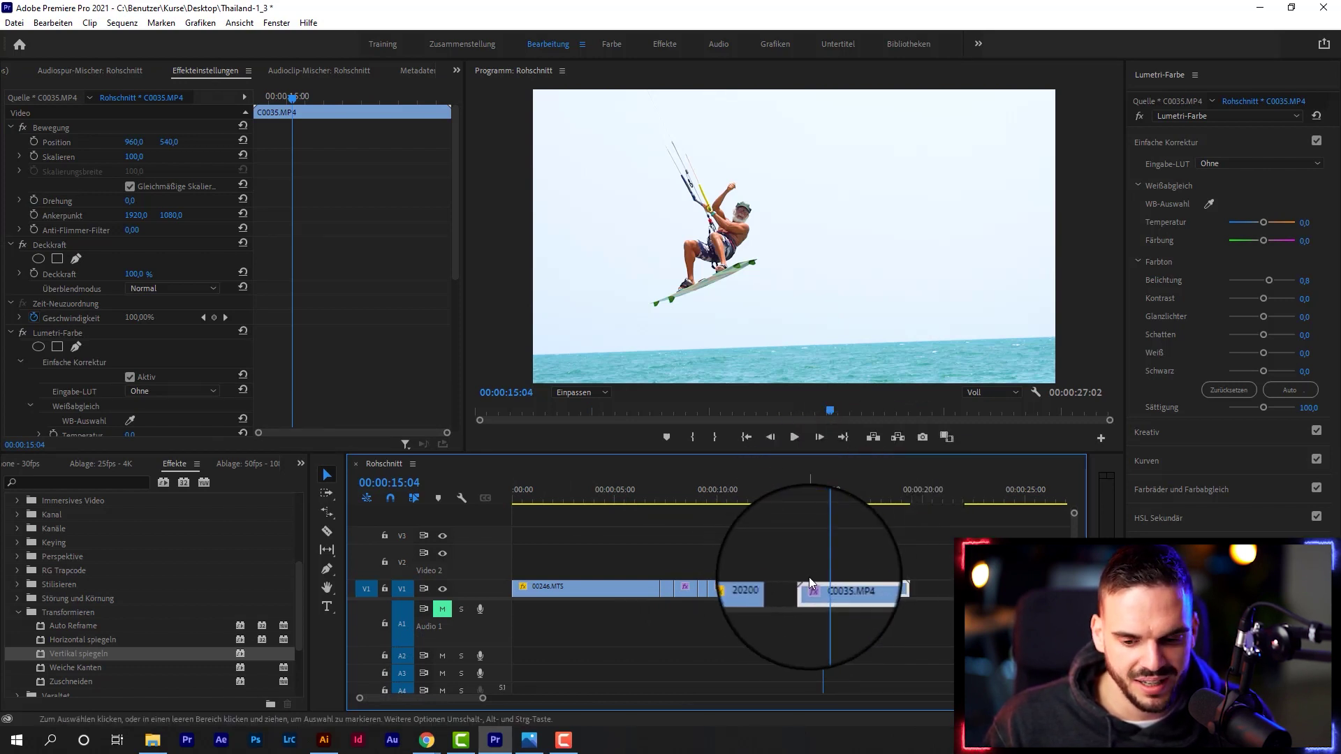
{"action": "left_click", "coordinate": [134, 156]}
{"action": "type", "text": "50"}
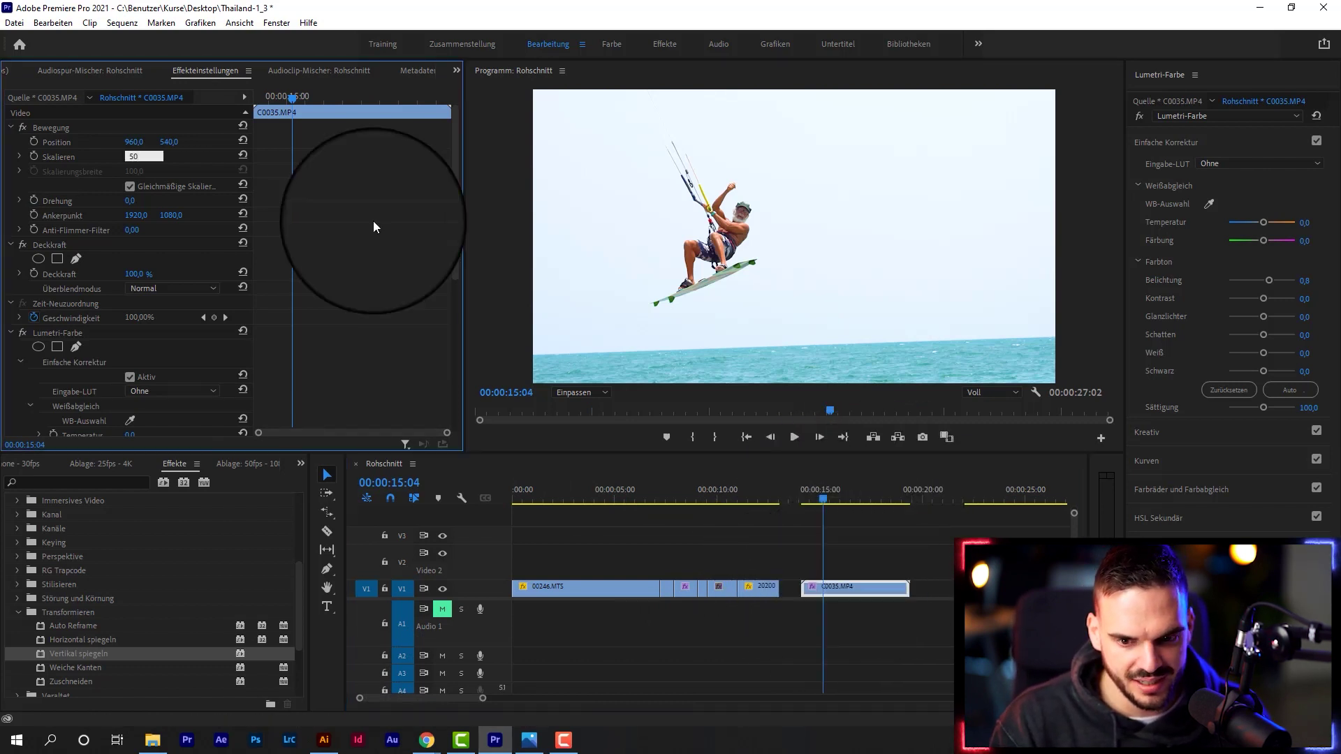
{"action": "key", "text": "Return"}
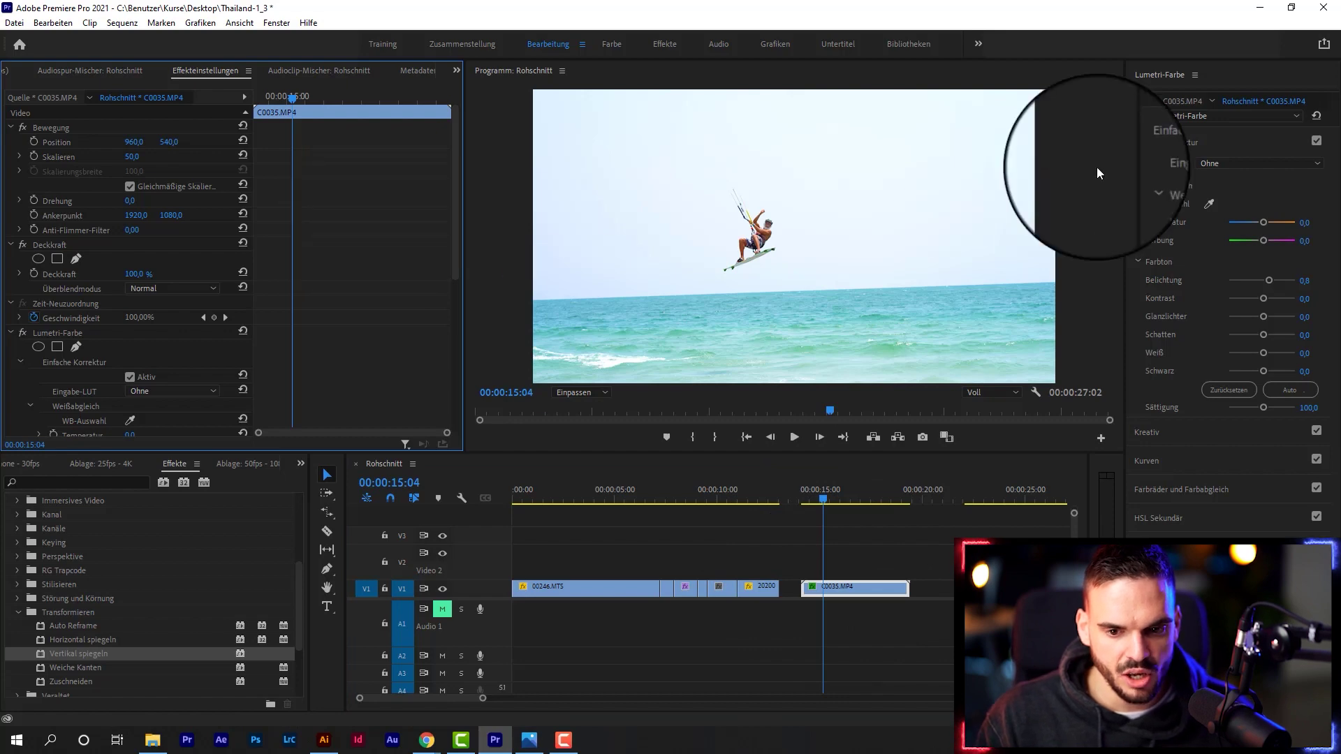
Preview the kitesurf clip and return to its first frame at 00:00:14:03
{"action": "left_click", "coordinate": [802, 500]}
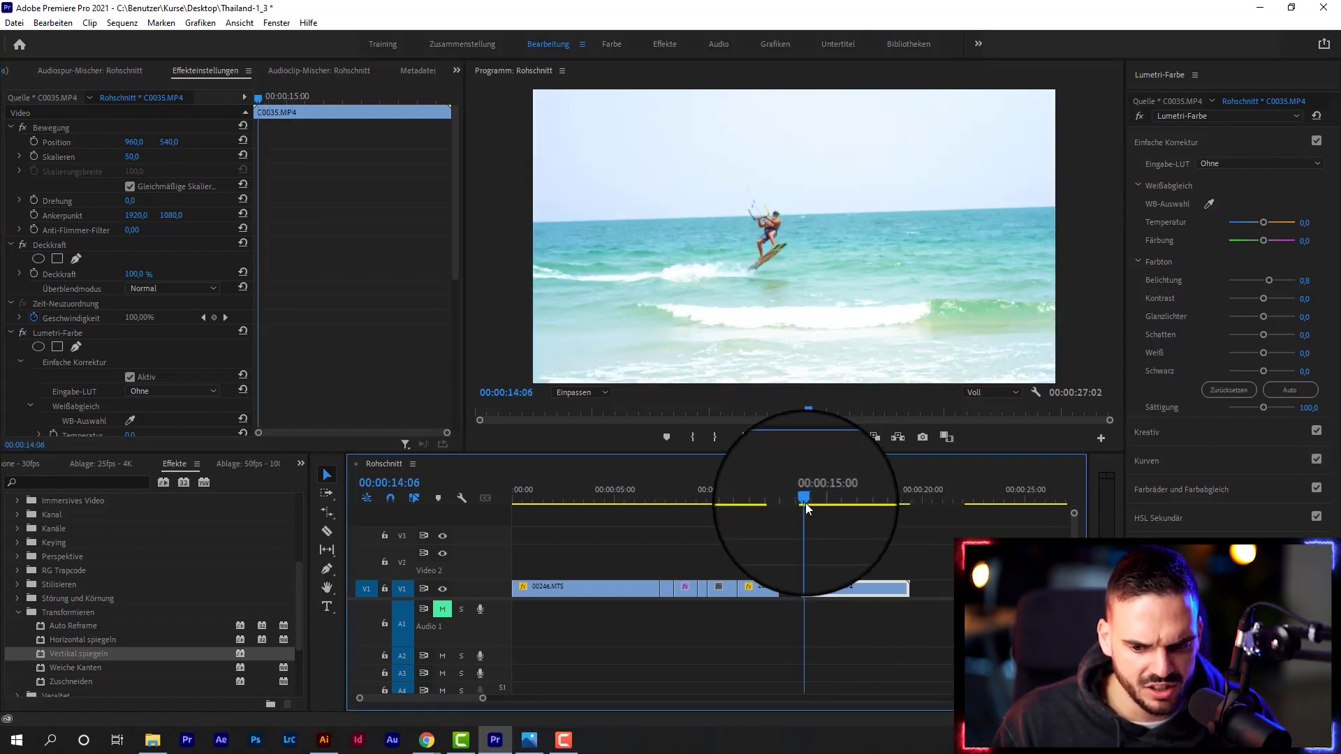
{"action": "key", "text": "space"}
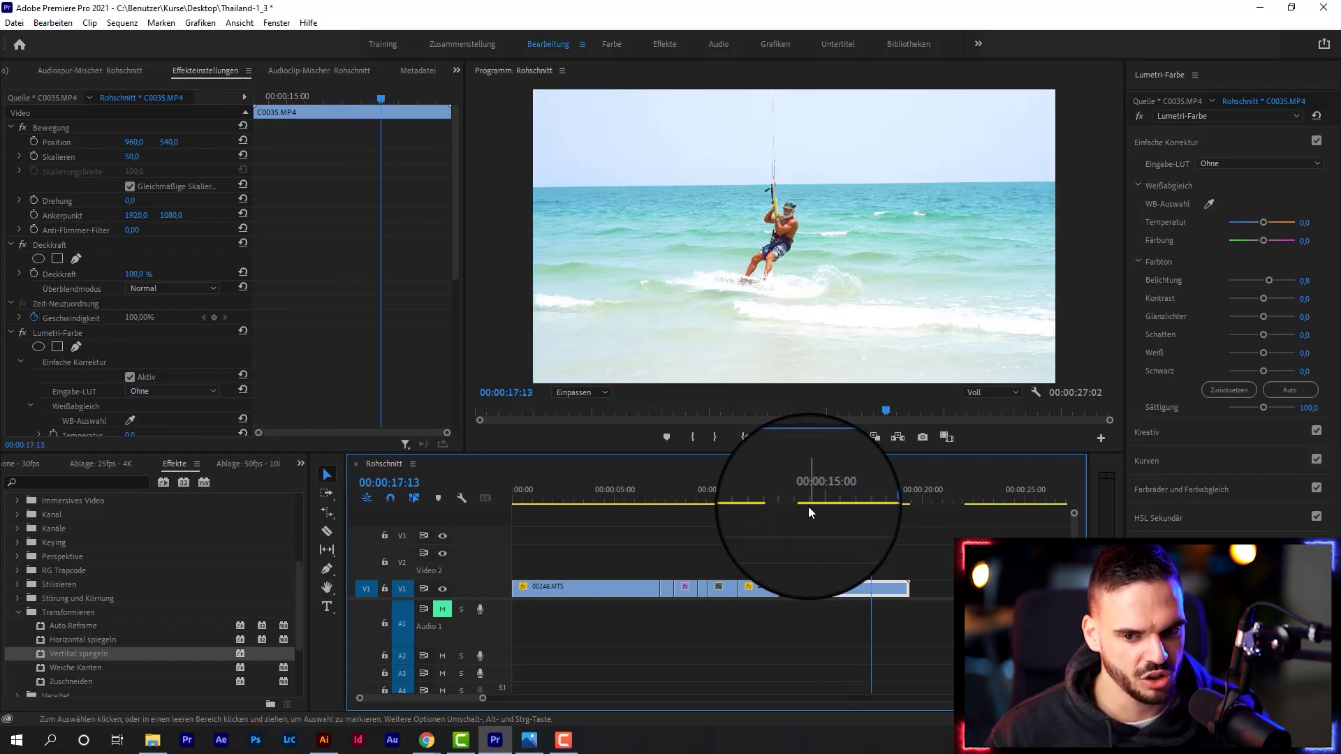
{"action": "left_click", "coordinate": [799, 504]}
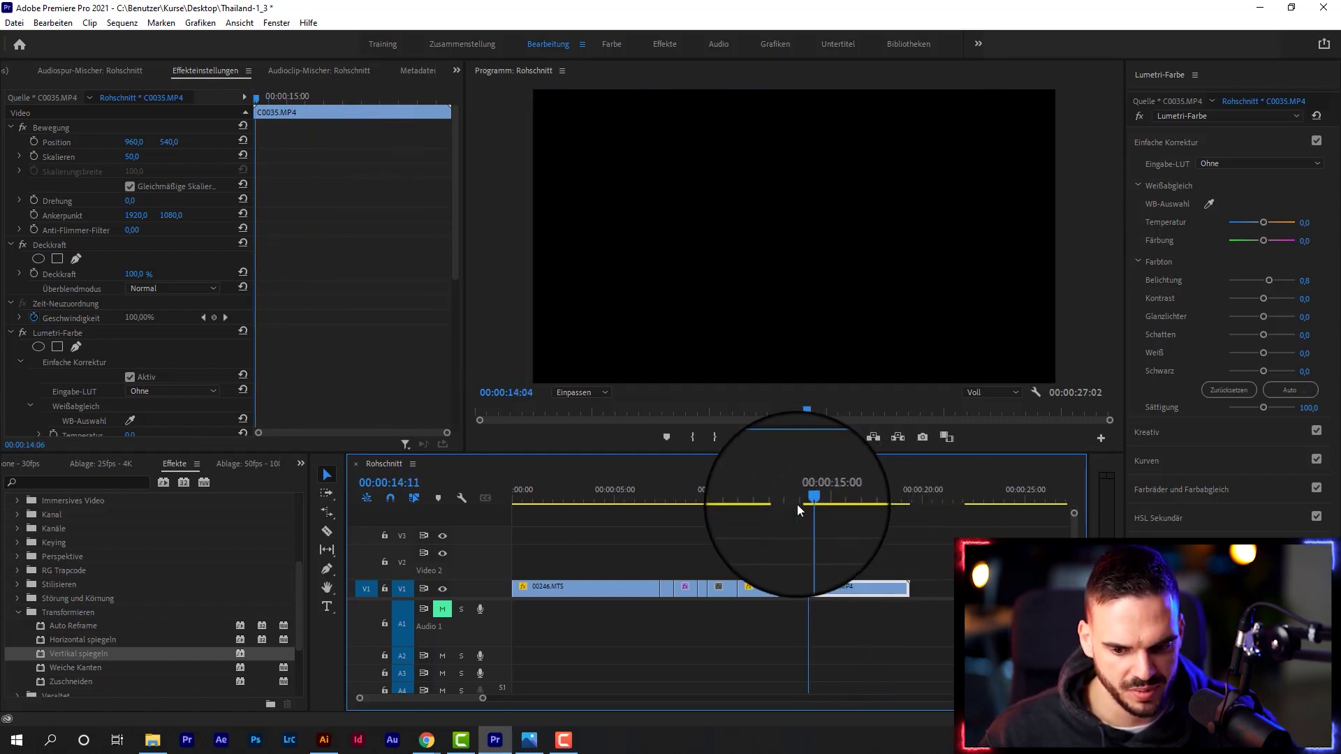
{"action": "left_click", "coordinate": [803, 505]}
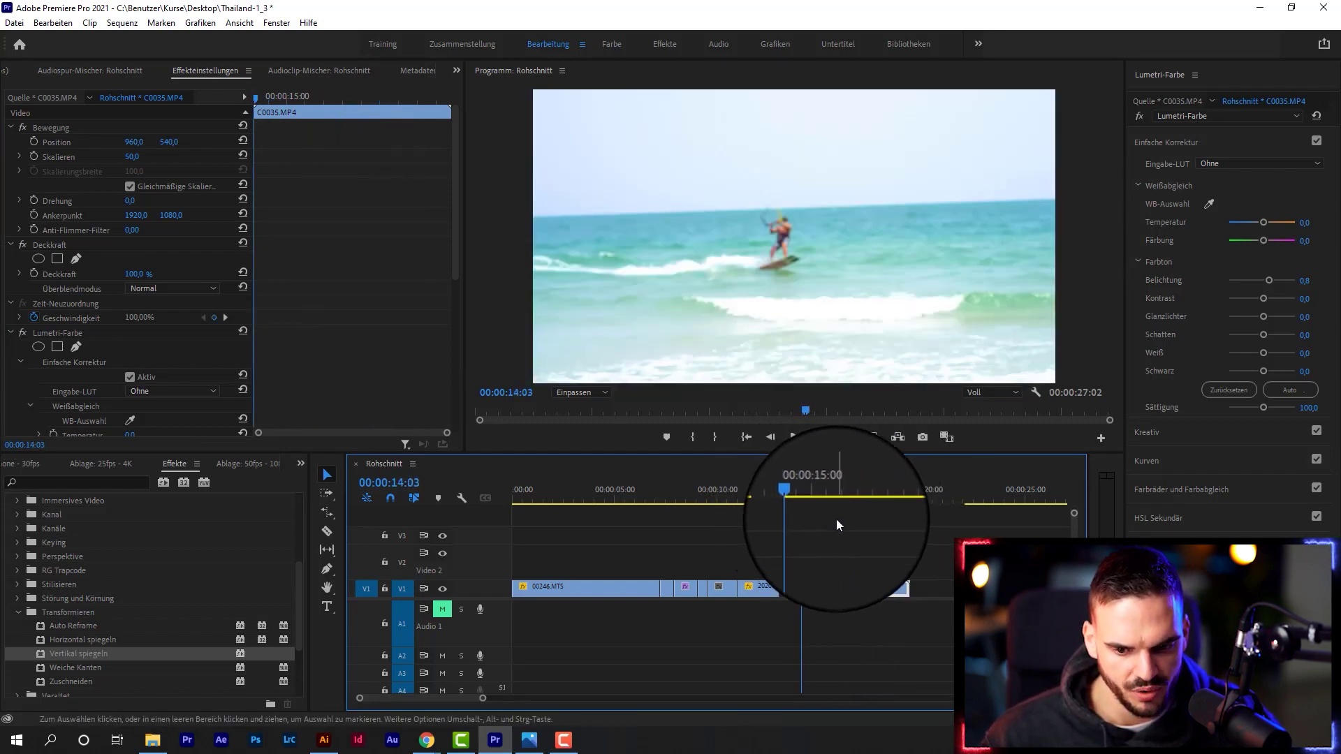
Keyframe the kitesurf clip's Scale from 50 at its start to 100 at its last frame
{"action": "left_click", "coordinate": [34, 157]}
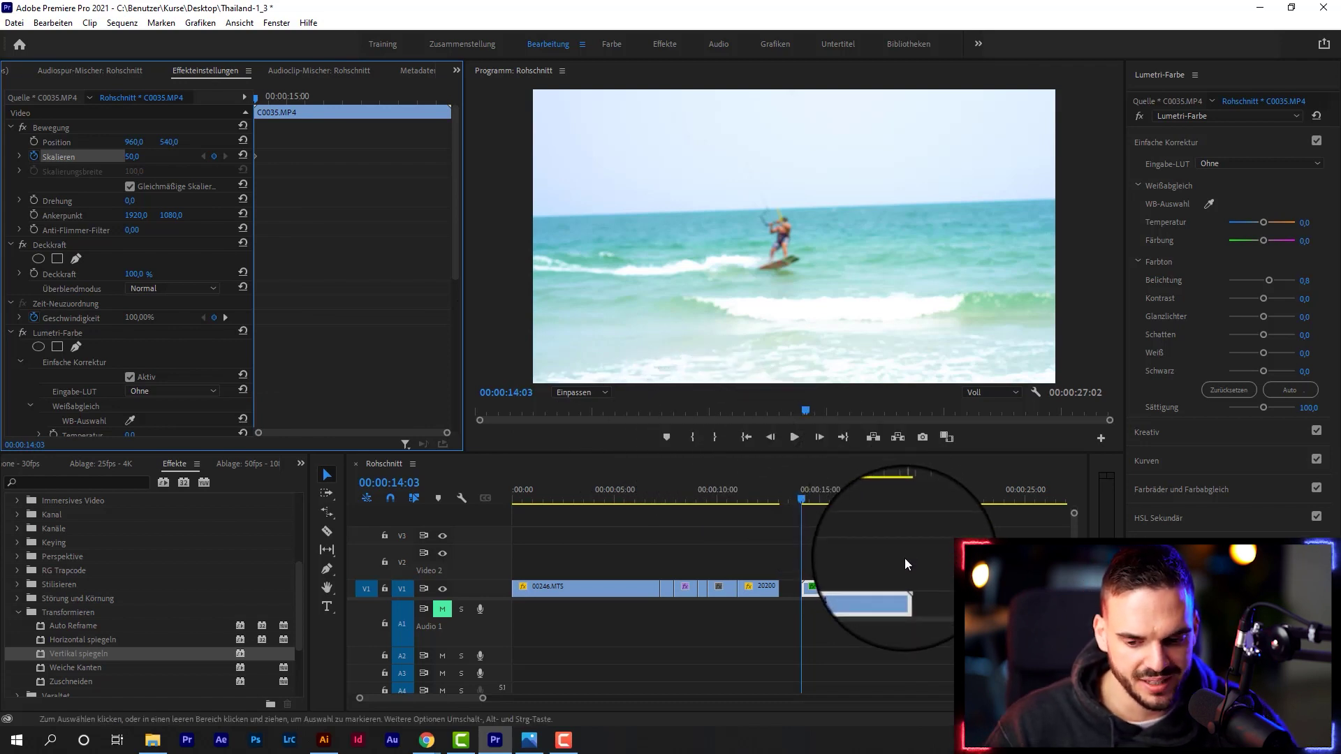
{"action": "key", "text": "Down"}
{"action": "key", "text": "Left"}
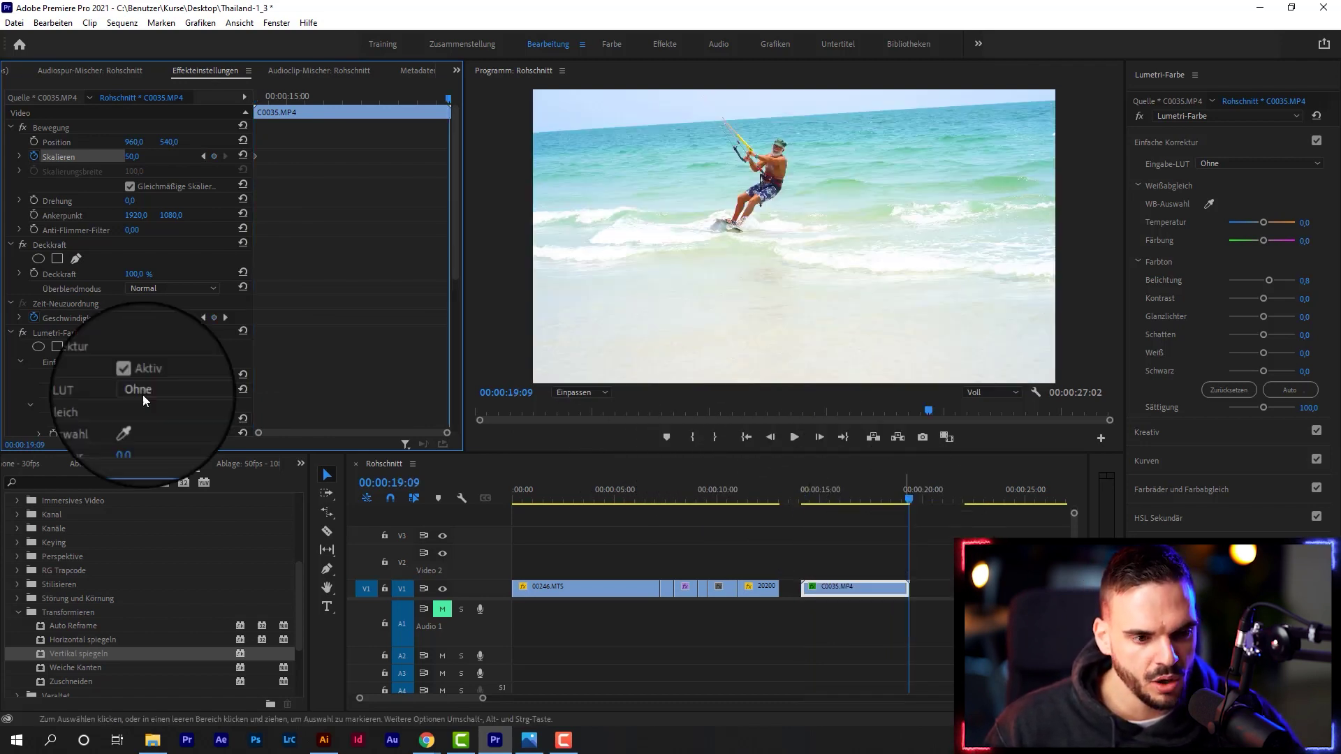
{"action": "left_click", "coordinate": [135, 157]}
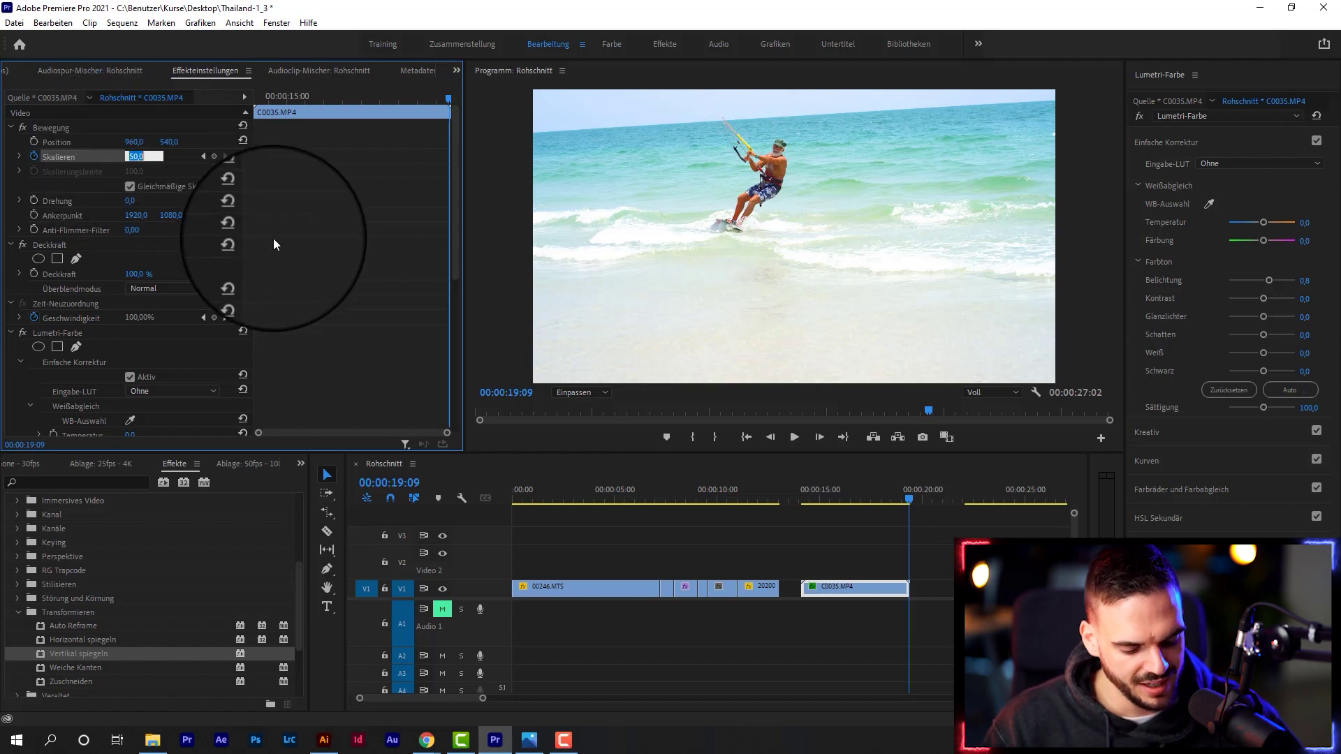
{"action": "type", "text": "10"}
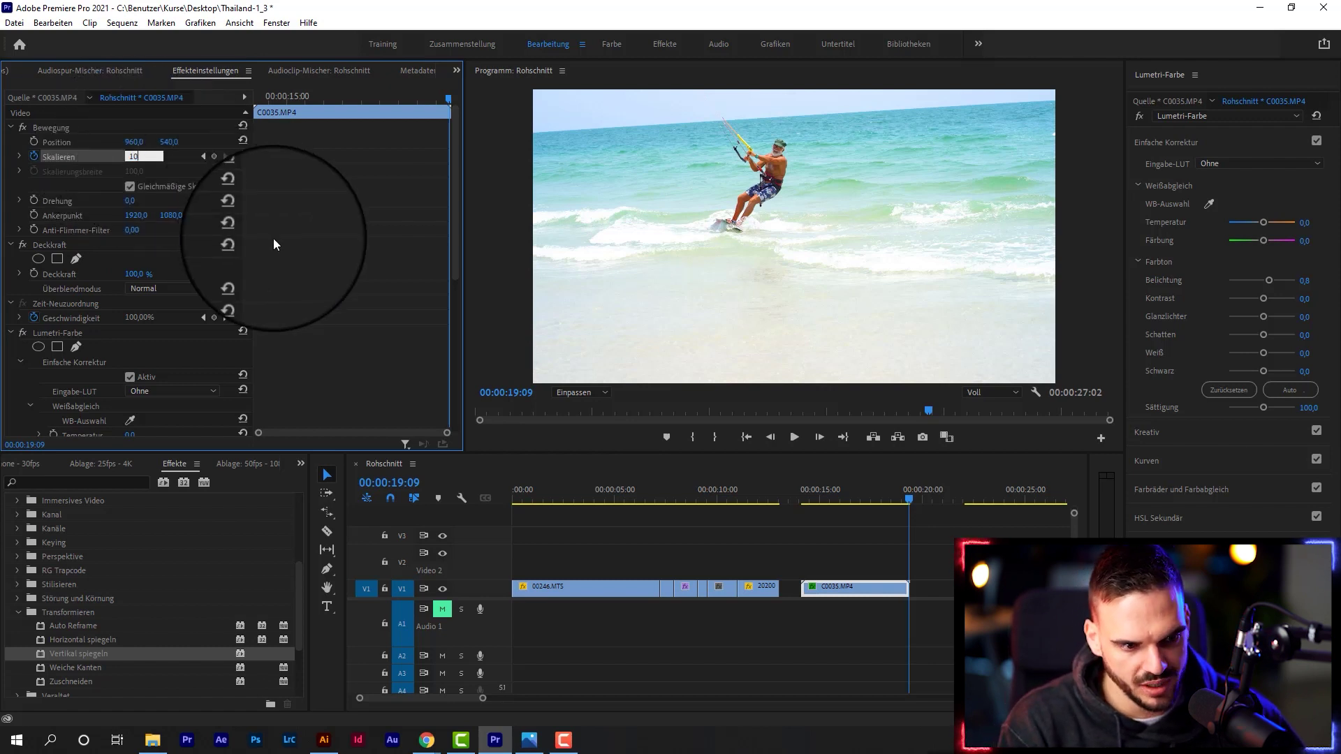
{"action": "type", "text": "0"}
{"action": "key", "text": "Return"}
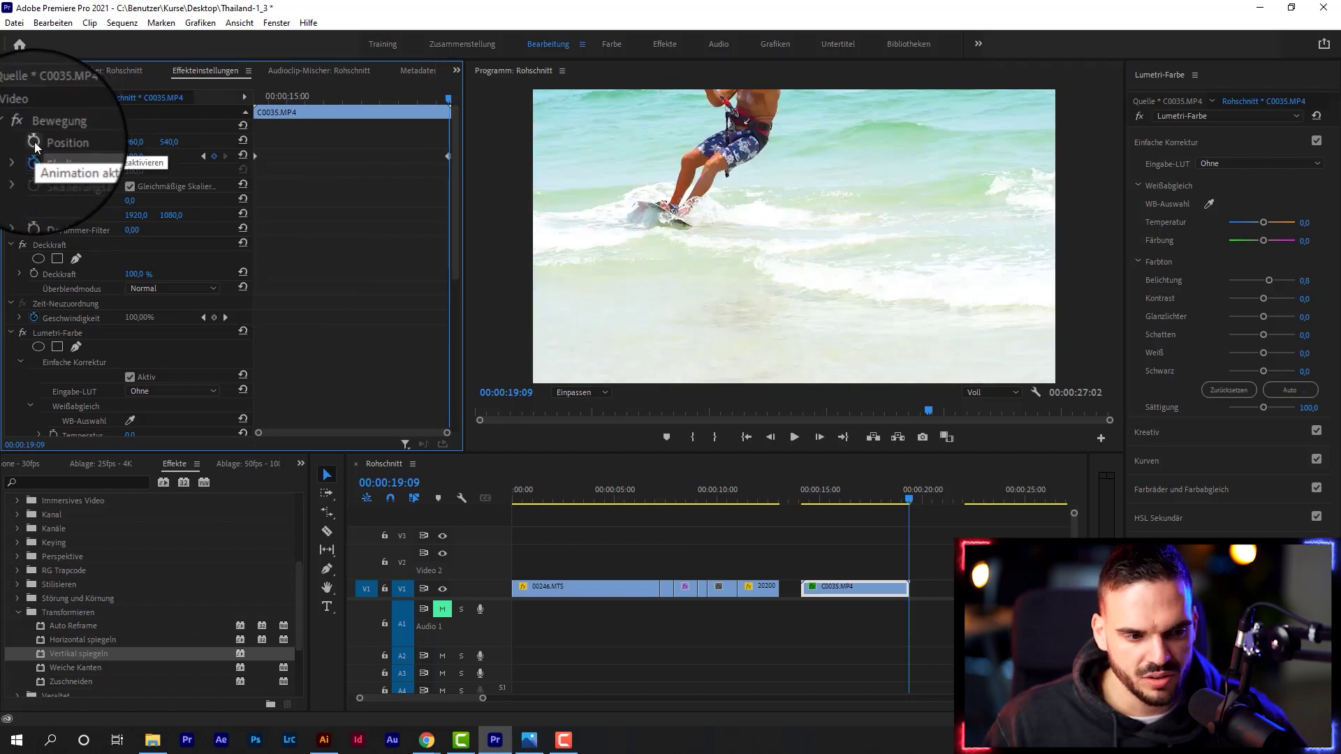
Keyframe Position Y to 922 at the zoomed end, save, and set about 542 at 14:03
{"action": "left_click", "coordinate": [35, 142]}
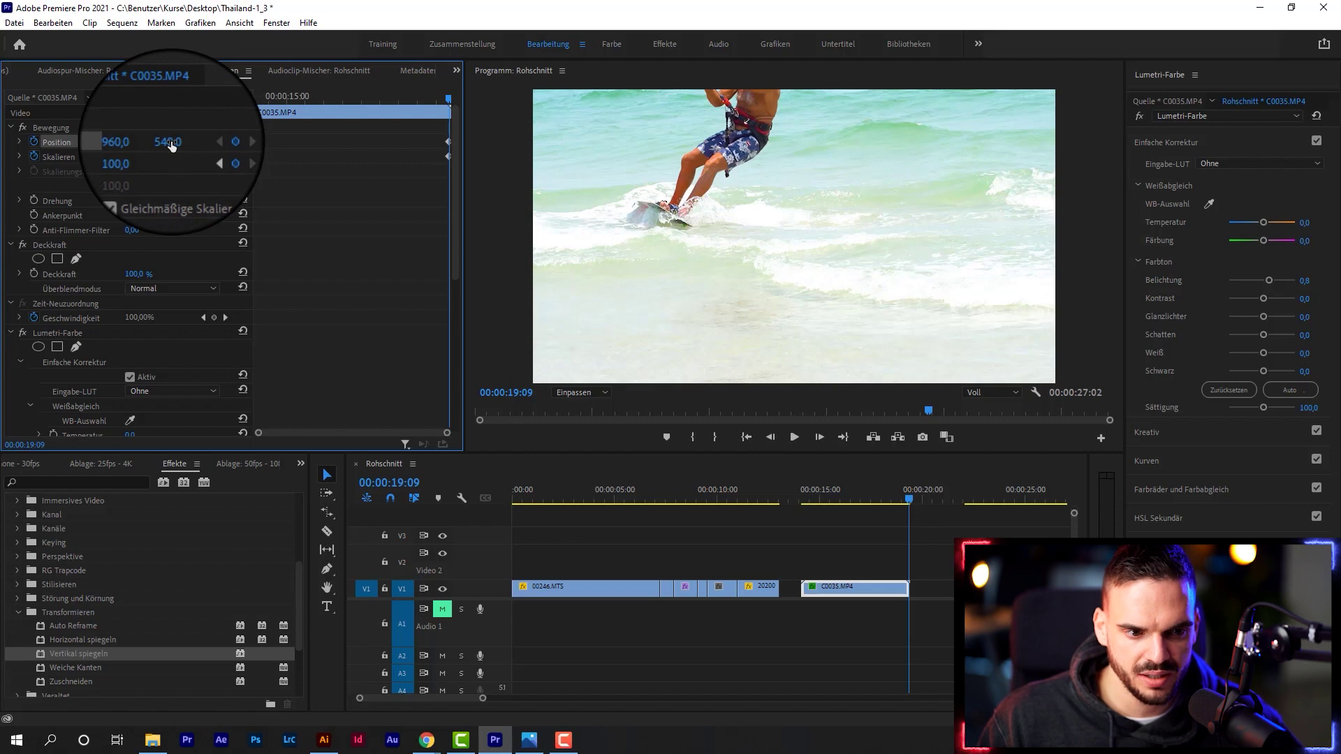
{"action": "left_click_drag", "start_coordinate": [171, 145], "coordinate": [223, 142]}
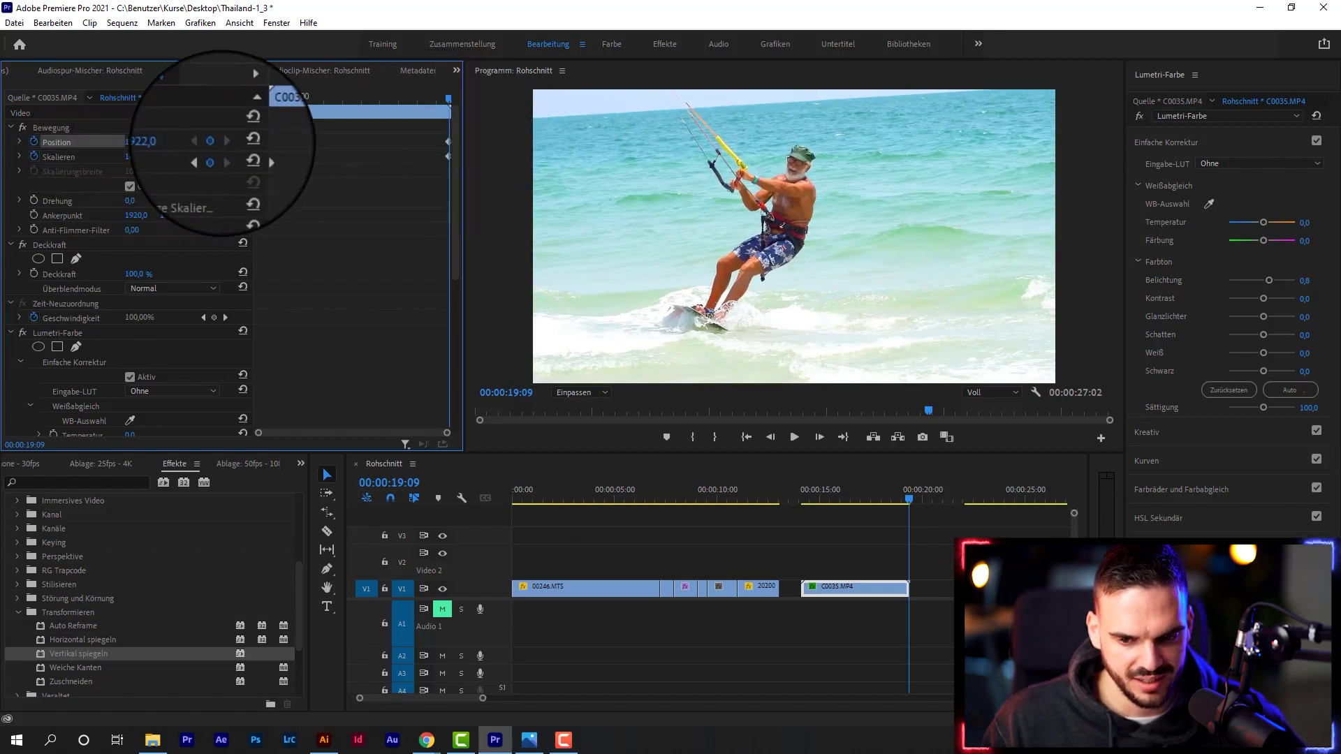
{"action": "left_click", "coordinate": [906, 500]}
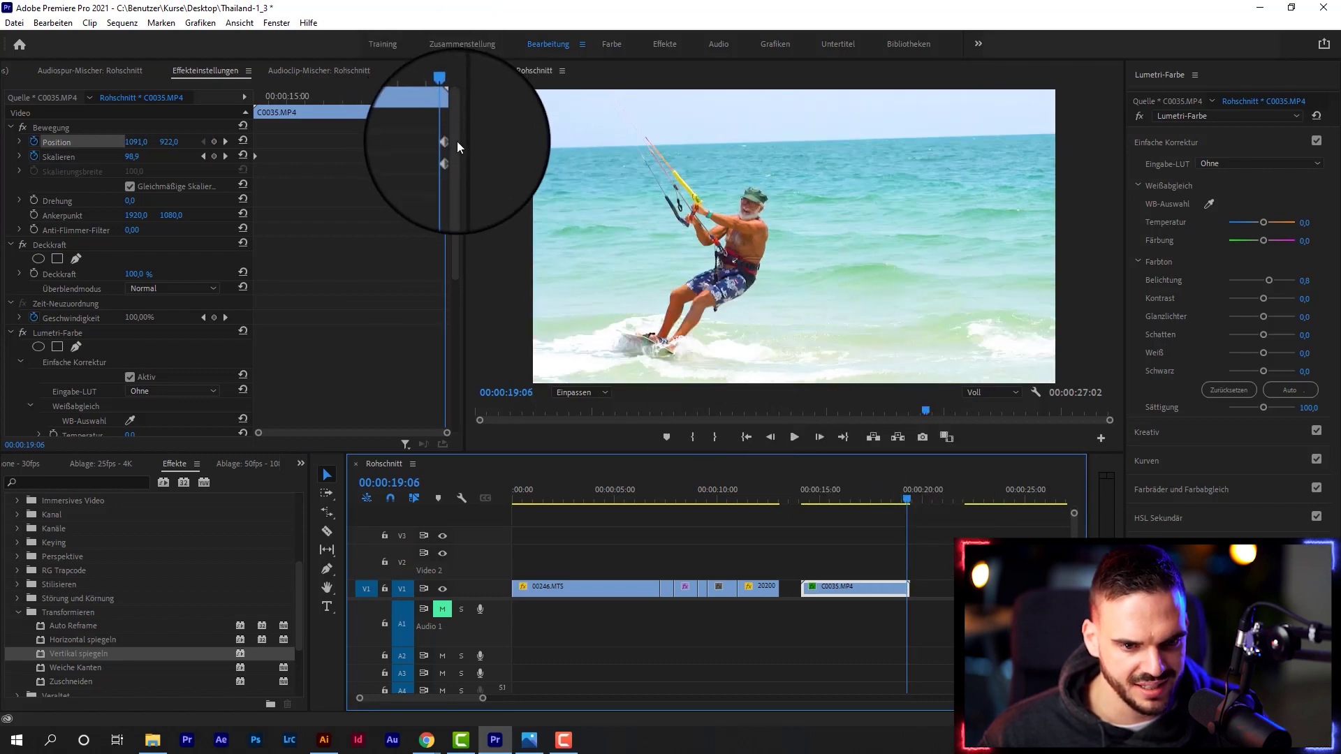
{"action": "key", "text": "ctrl+s"}
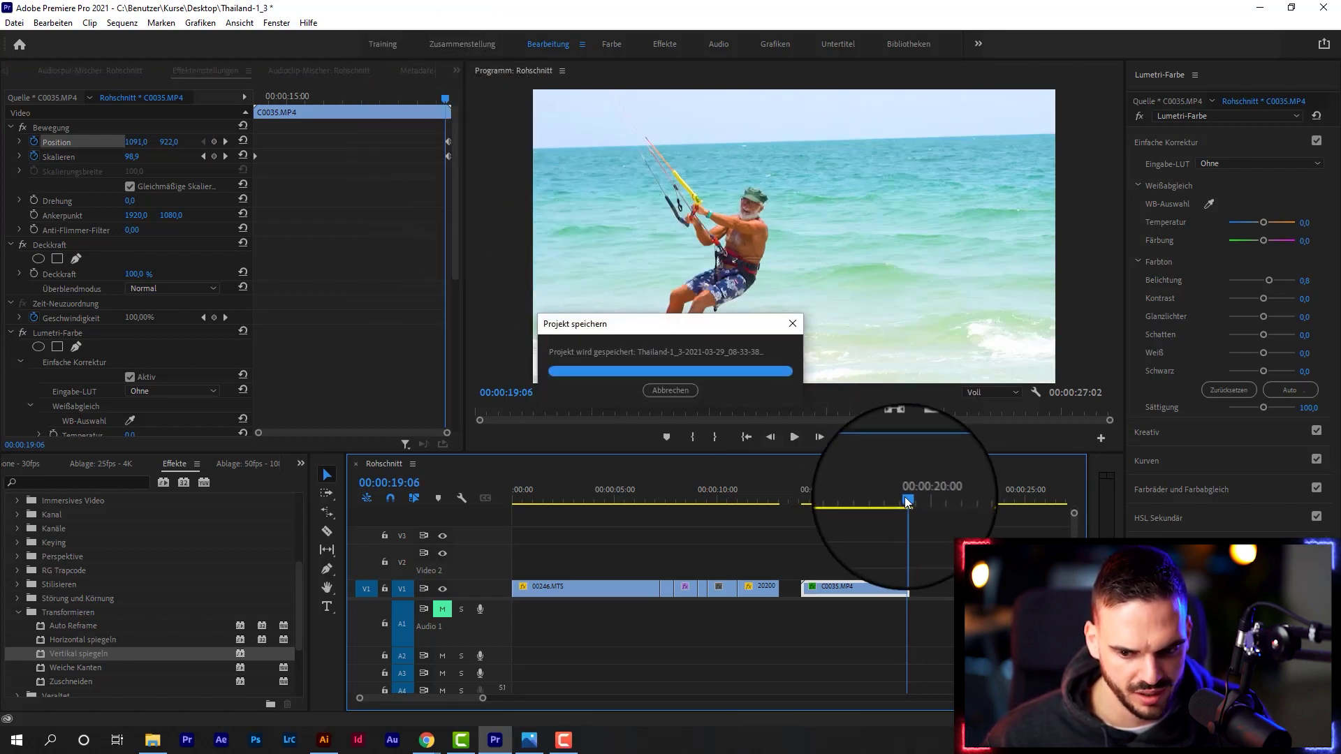
{"action": "left_click_drag", "start_coordinate": [907, 500], "coordinate": [801, 534]}
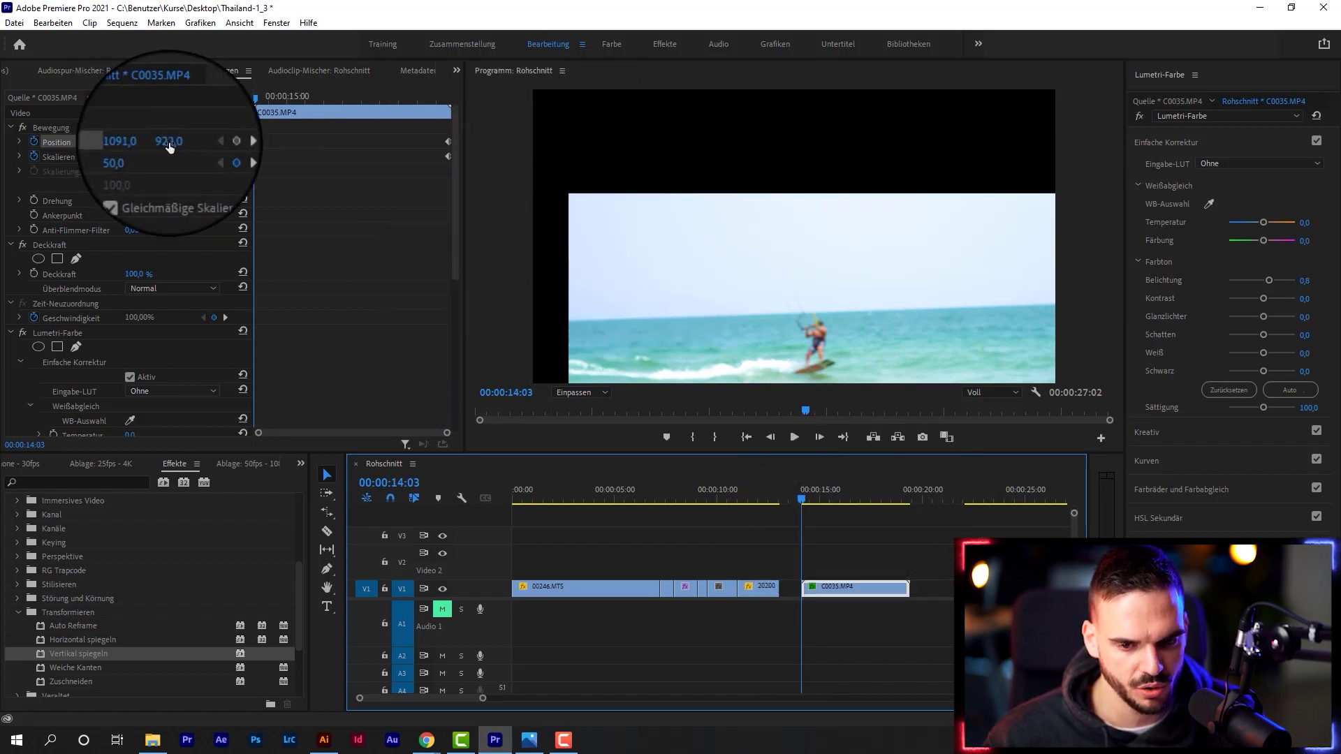
{"action": "left_click_drag", "start_coordinate": [168, 146], "coordinate": [70, 144]}
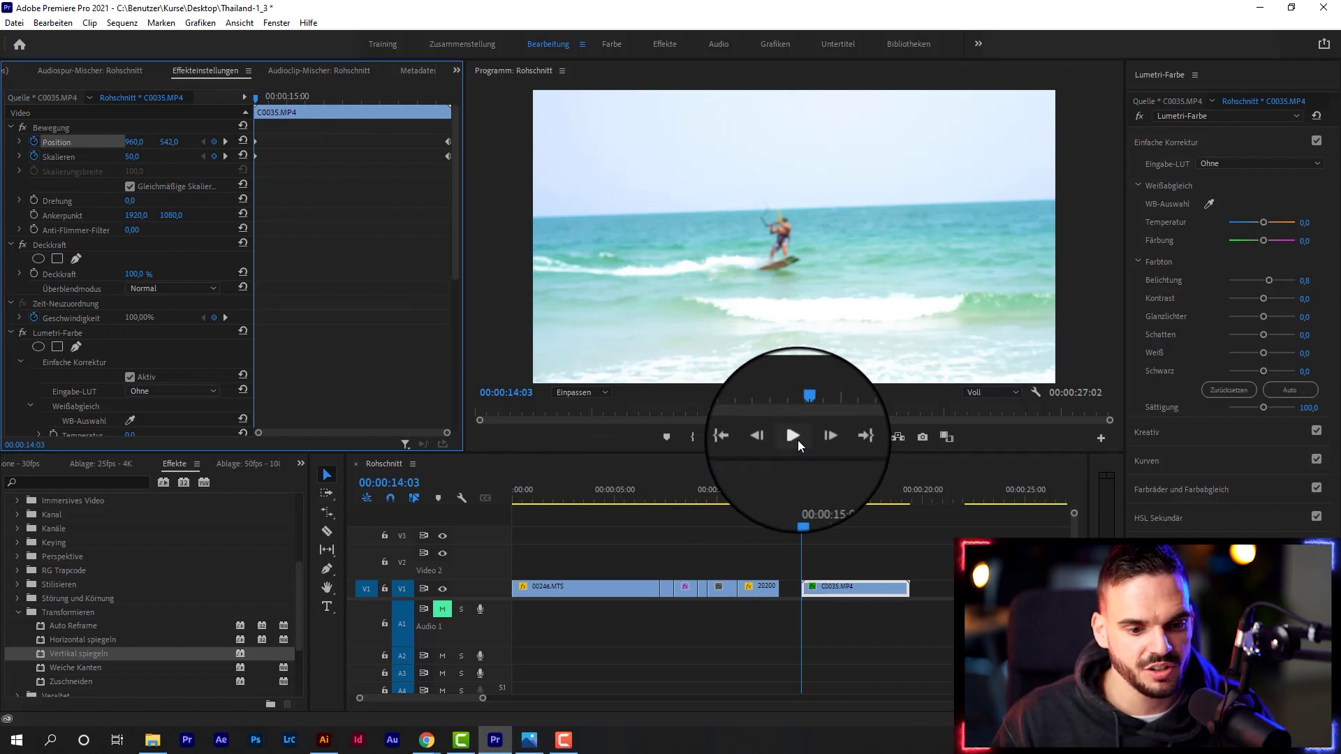
{"action": "left_click", "coordinate": [798, 440]}
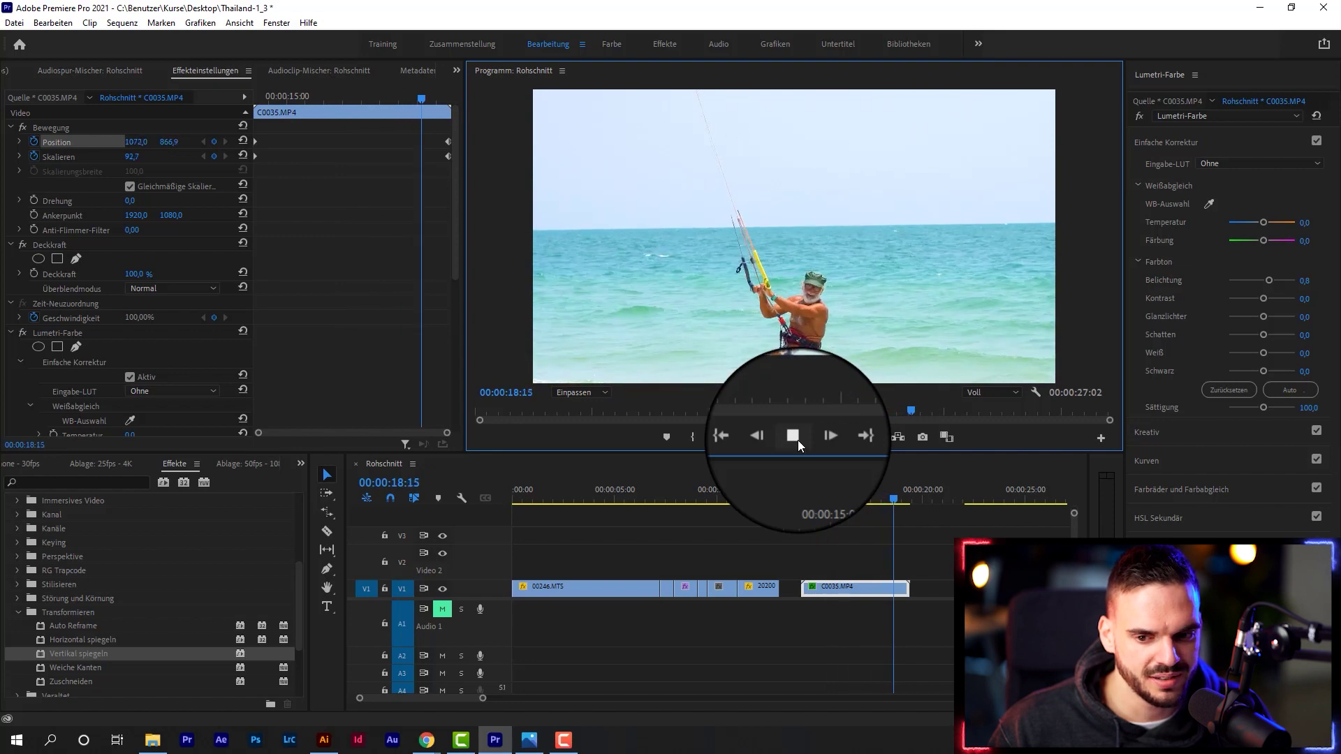
{"action": "left_click", "coordinate": [798, 440]}
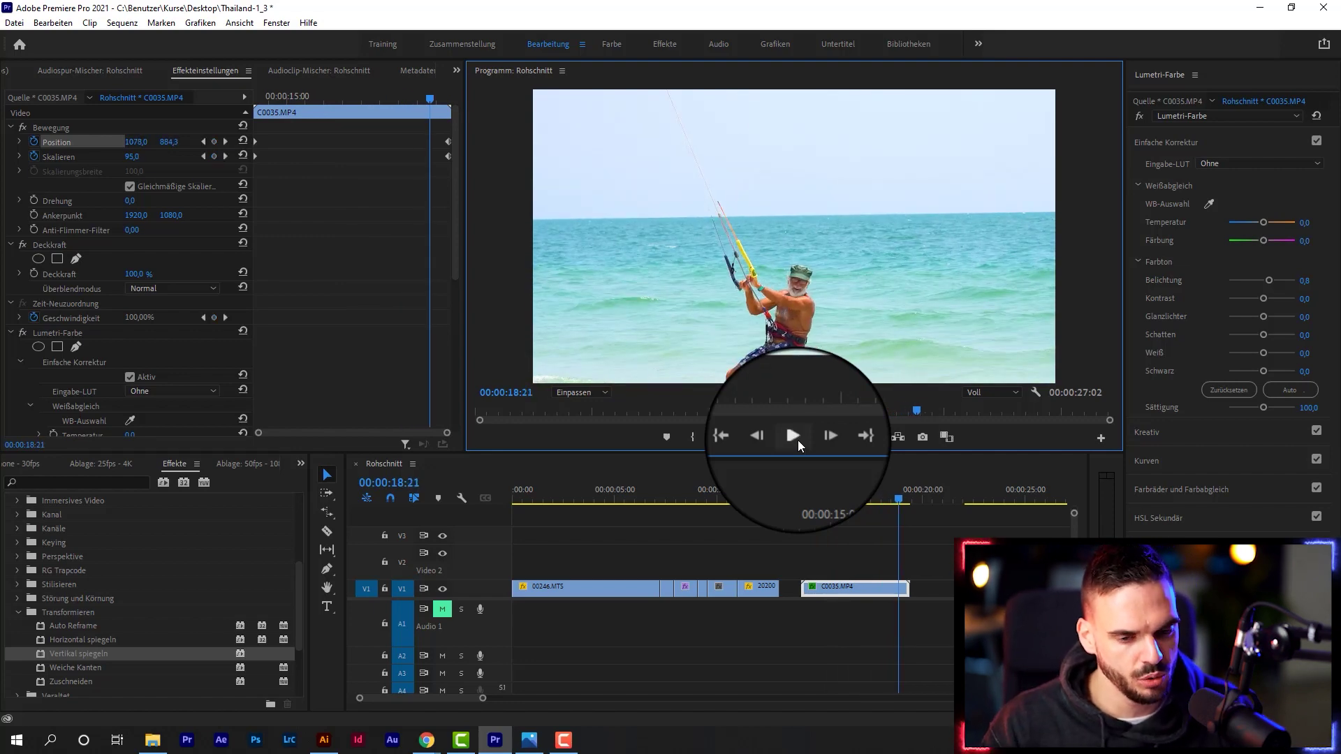
{"action": "mouse_move", "coordinate": [432, 103]}
{"action": "left_mouse_down"}
{"action": "mouse_move", "coordinate": [367, 102]}
{"action": "mouse_move", "coordinate": [286, 127]}
{"action": "left_mouse_up"}
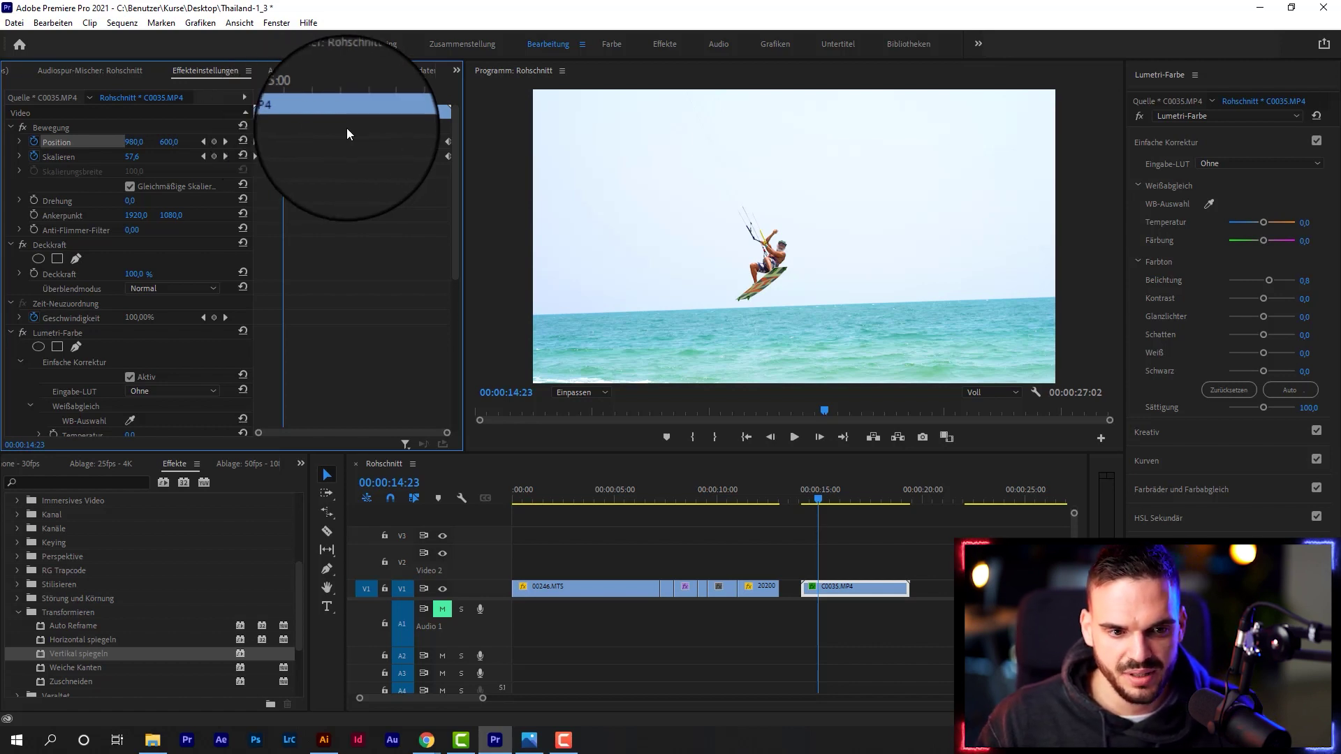
Remove the Position and Scale keyframes, set Skalieren to 100, and return to 00:00:14:03
{"action": "key", "text": "ctrl+z"}
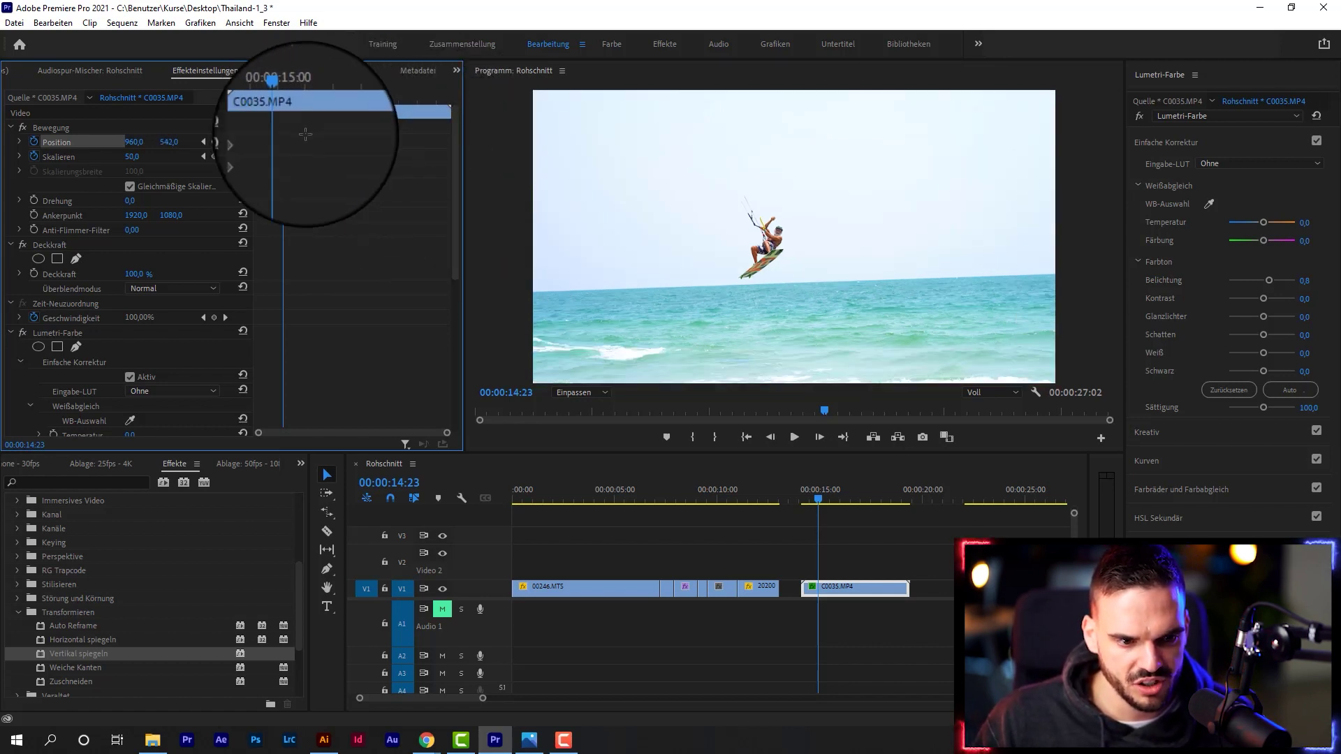
{"action": "left_click", "coordinate": [33, 142]}
{"action": "left_click", "coordinate": [644, 370]}
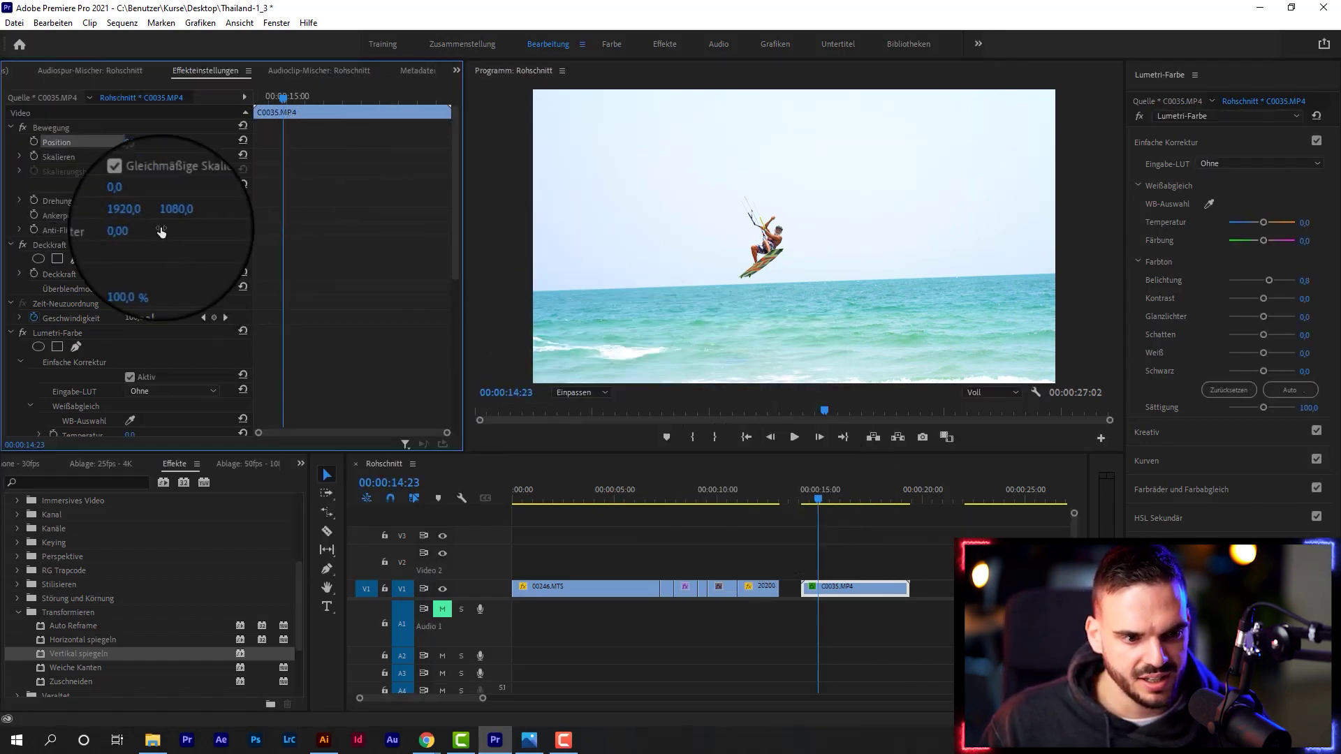
{"action": "left_click", "coordinate": [133, 158]}
{"action": "type", "text": "1"}
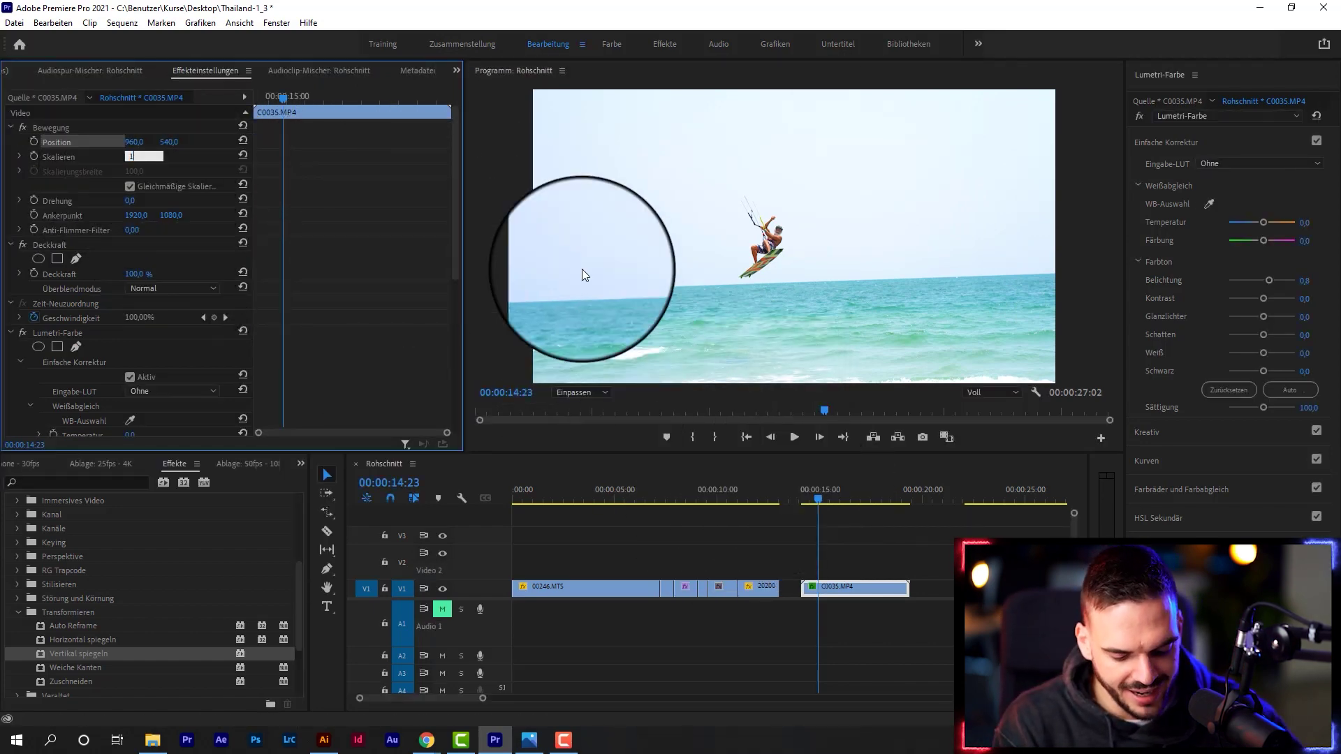
{"action": "type", "text": "00"}
{"action": "key", "text": "Return"}
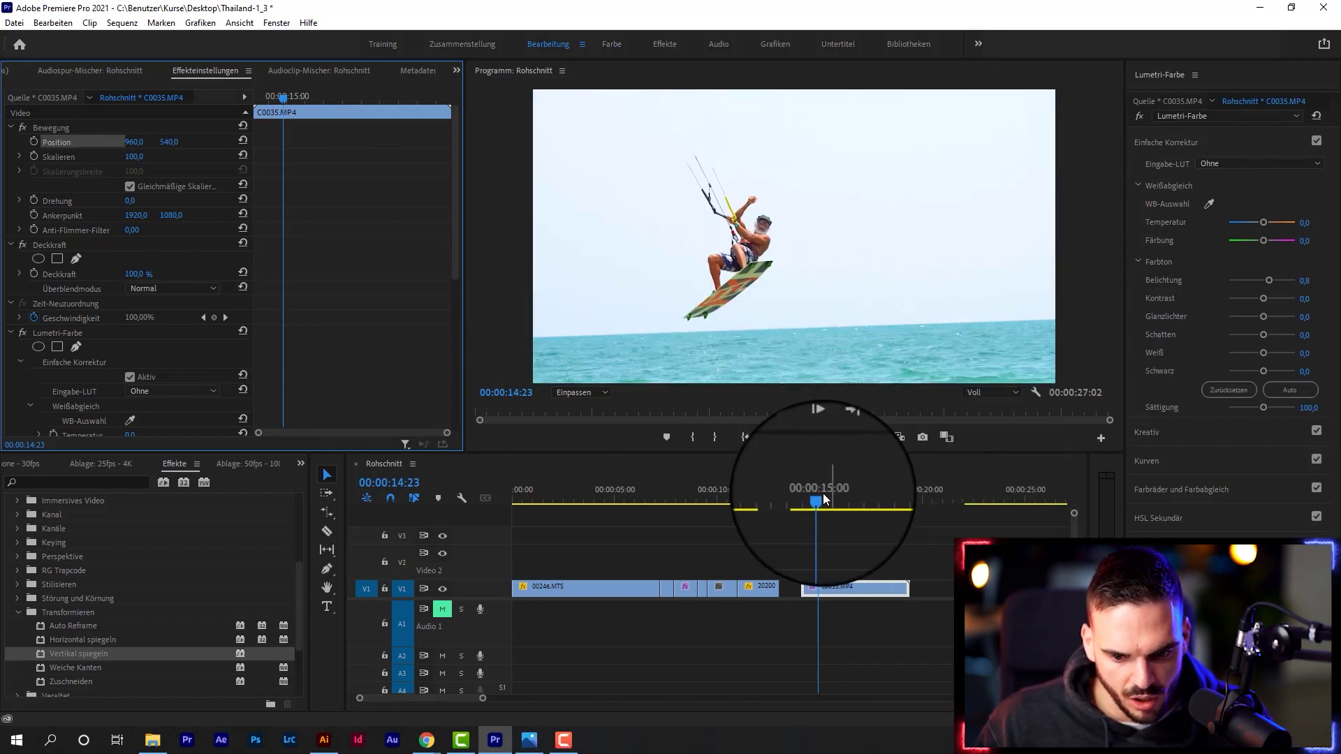
{"action": "left_click_drag", "start_coordinate": [823, 493], "coordinate": [802, 500]}
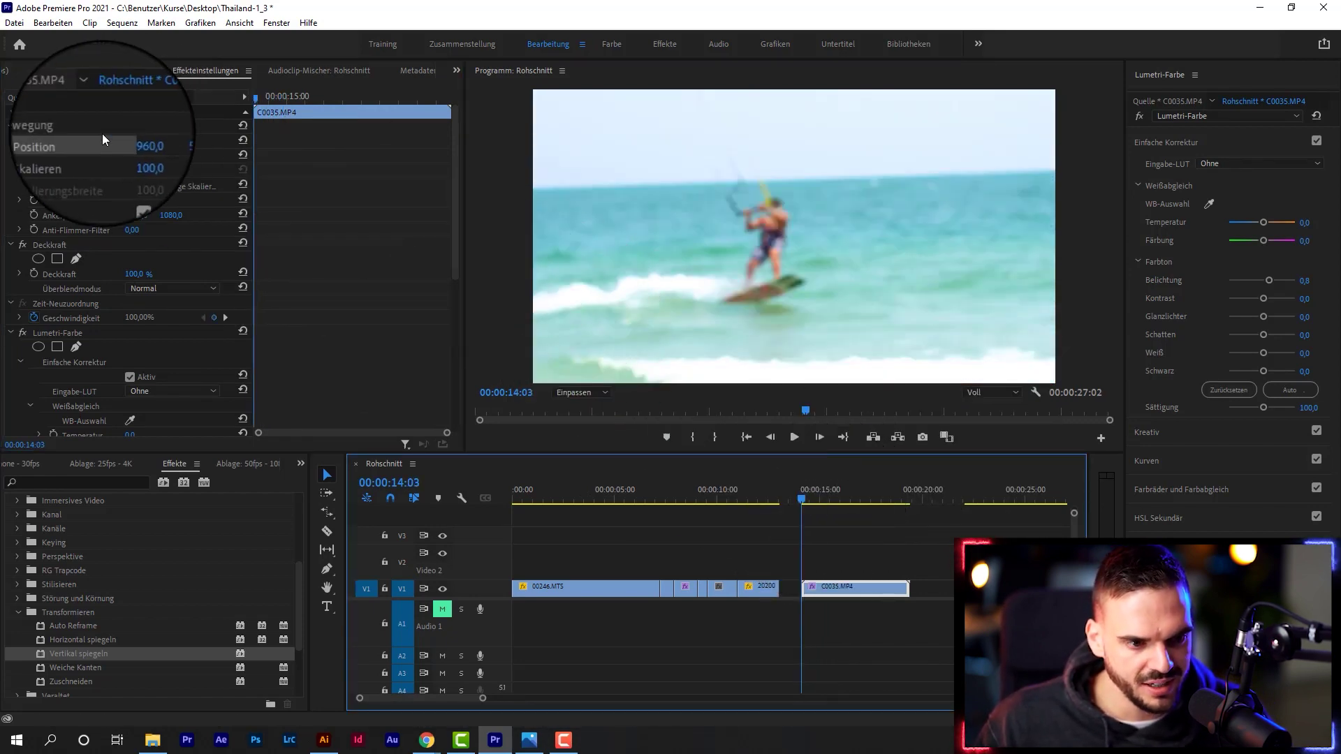
Keyframe Position from X 1560, Y 527 at 14:03 to X 547 at 17:23
{"action": "left_click", "coordinate": [34, 144]}
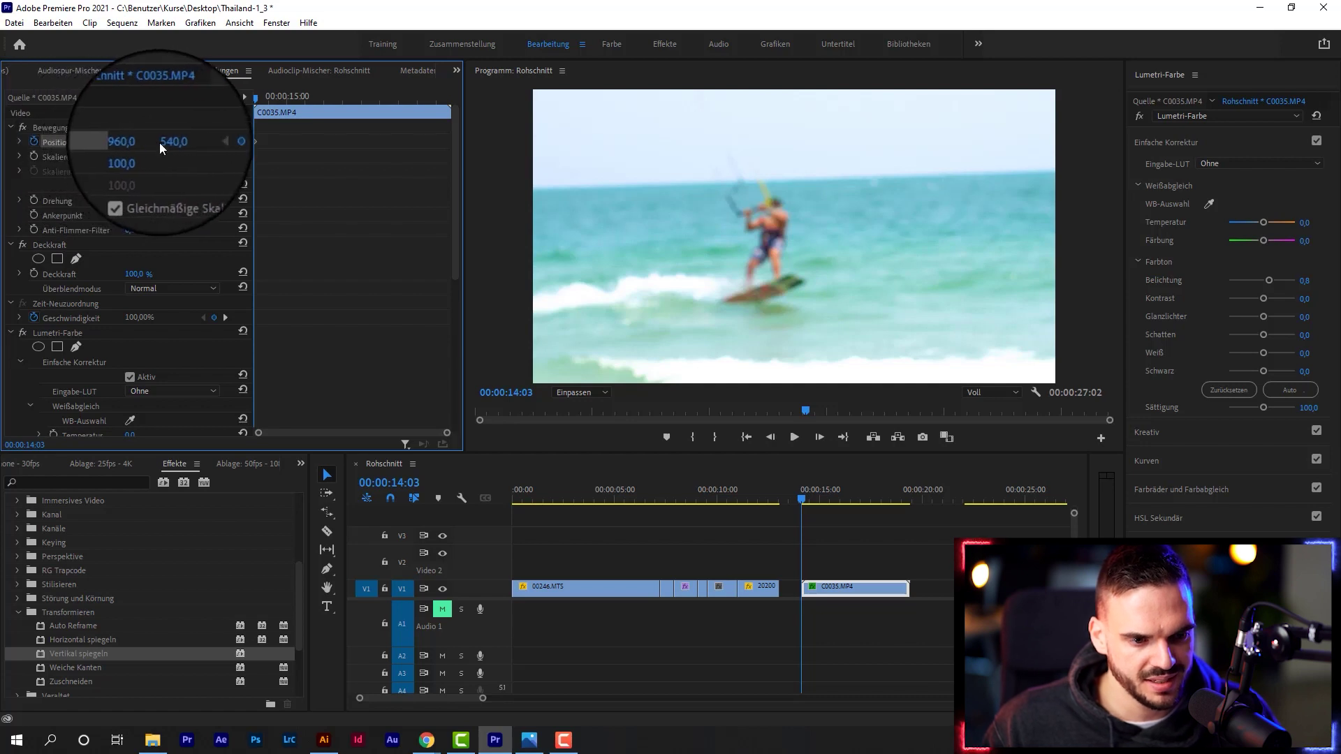
{"action": "left_click_drag", "start_coordinate": [160, 143], "coordinate": [552, 121]}
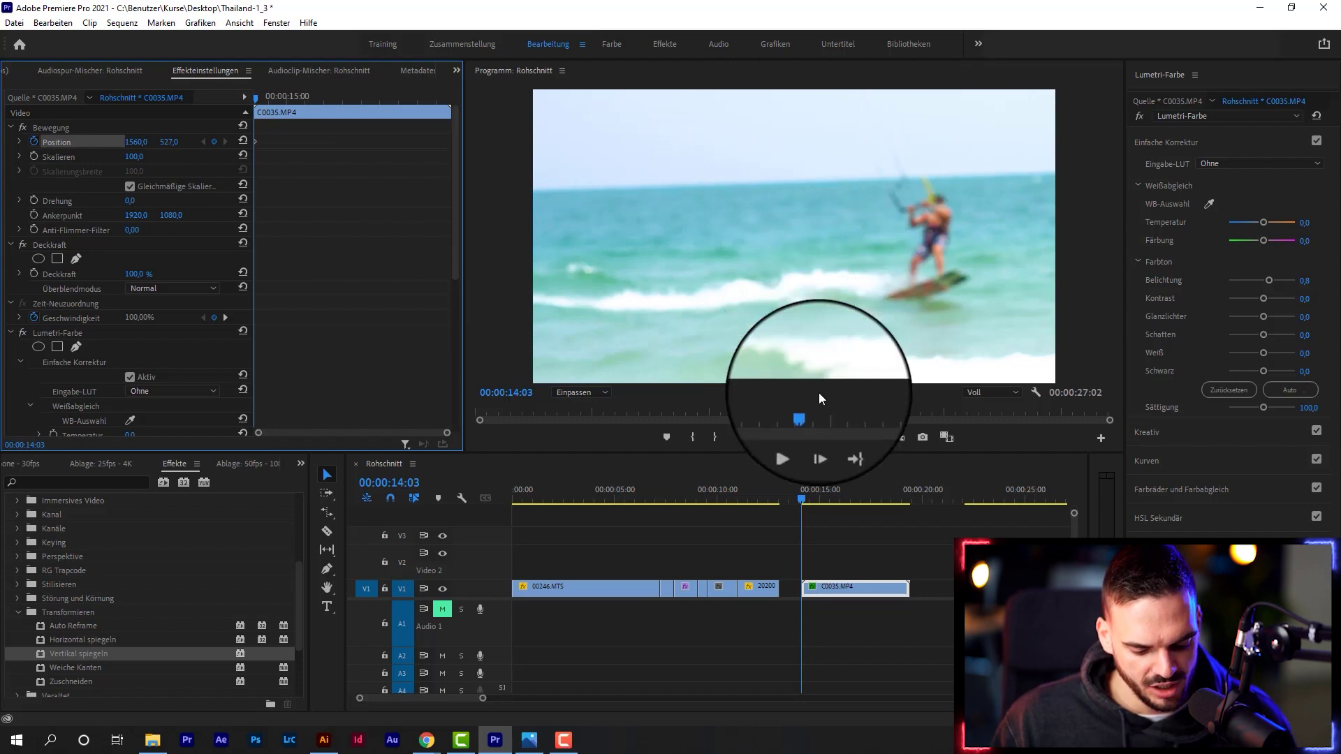
{"action": "key", "text": "space"}
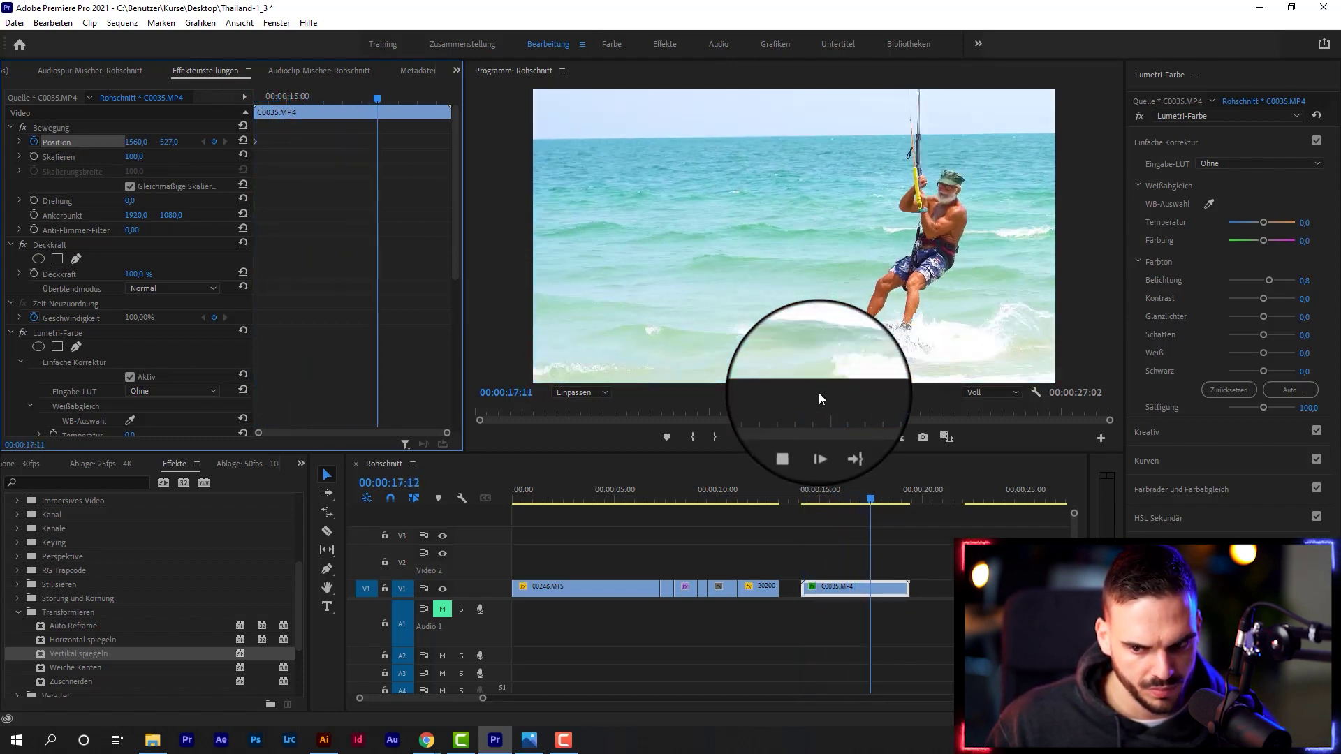
{"action": "key", "text": "space"}
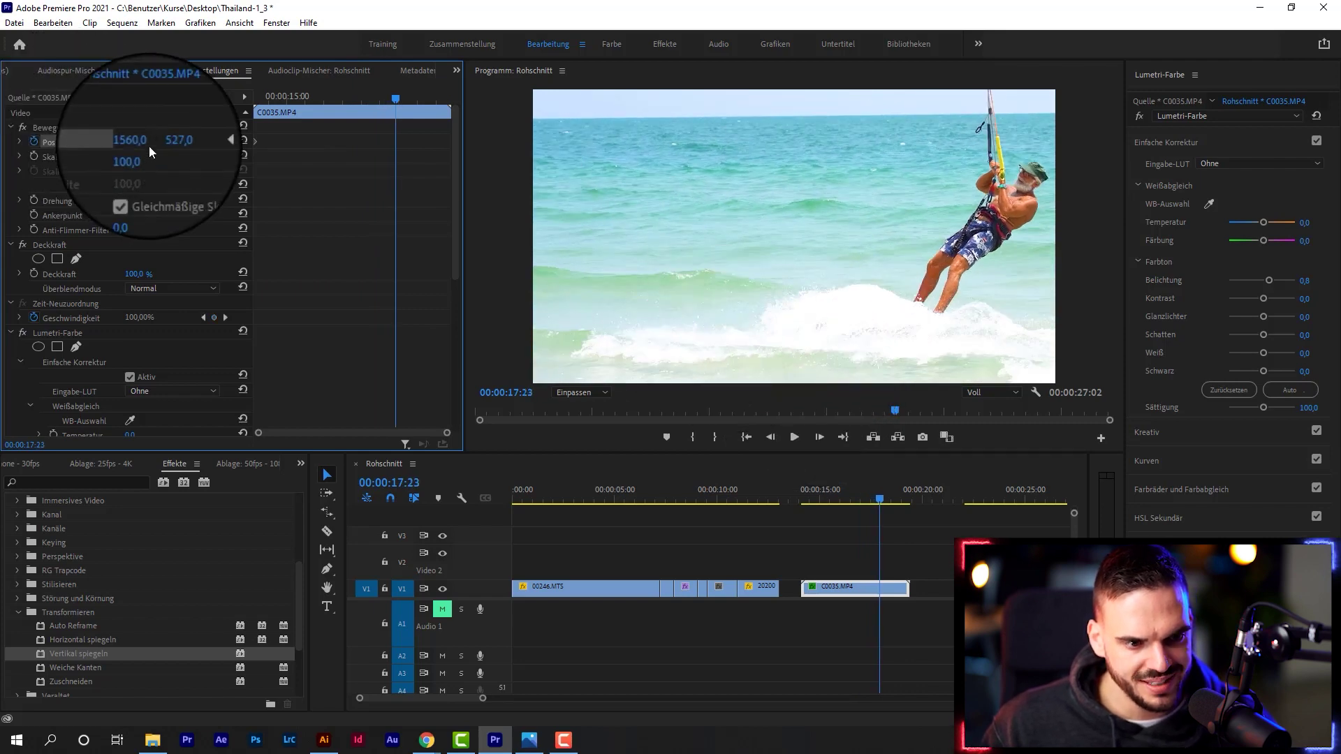
{"action": "left_click_drag", "start_coordinate": [141, 146], "coordinate": [104, 146]}
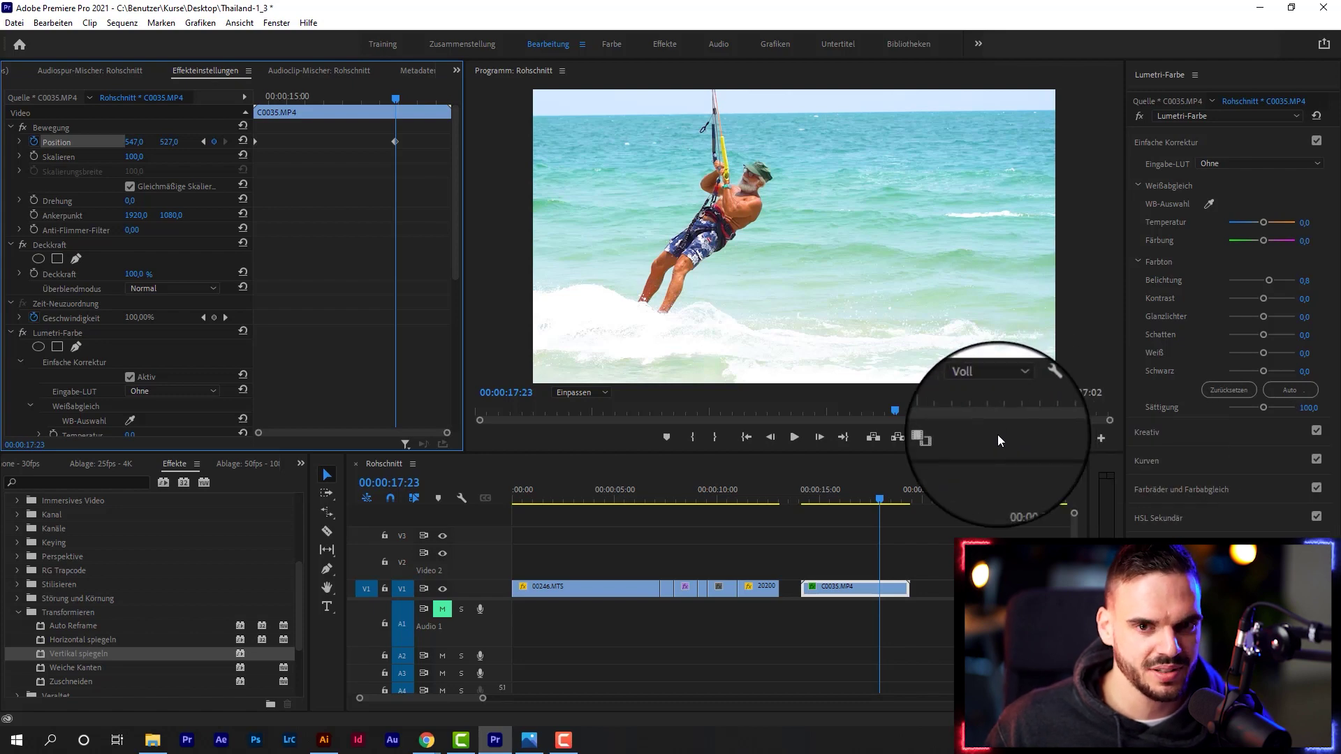
Preview the right-to-left slide, then reset Position to centre 960/540
{"action": "left_click_drag", "start_coordinate": [825, 492], "coordinate": [803, 498]}
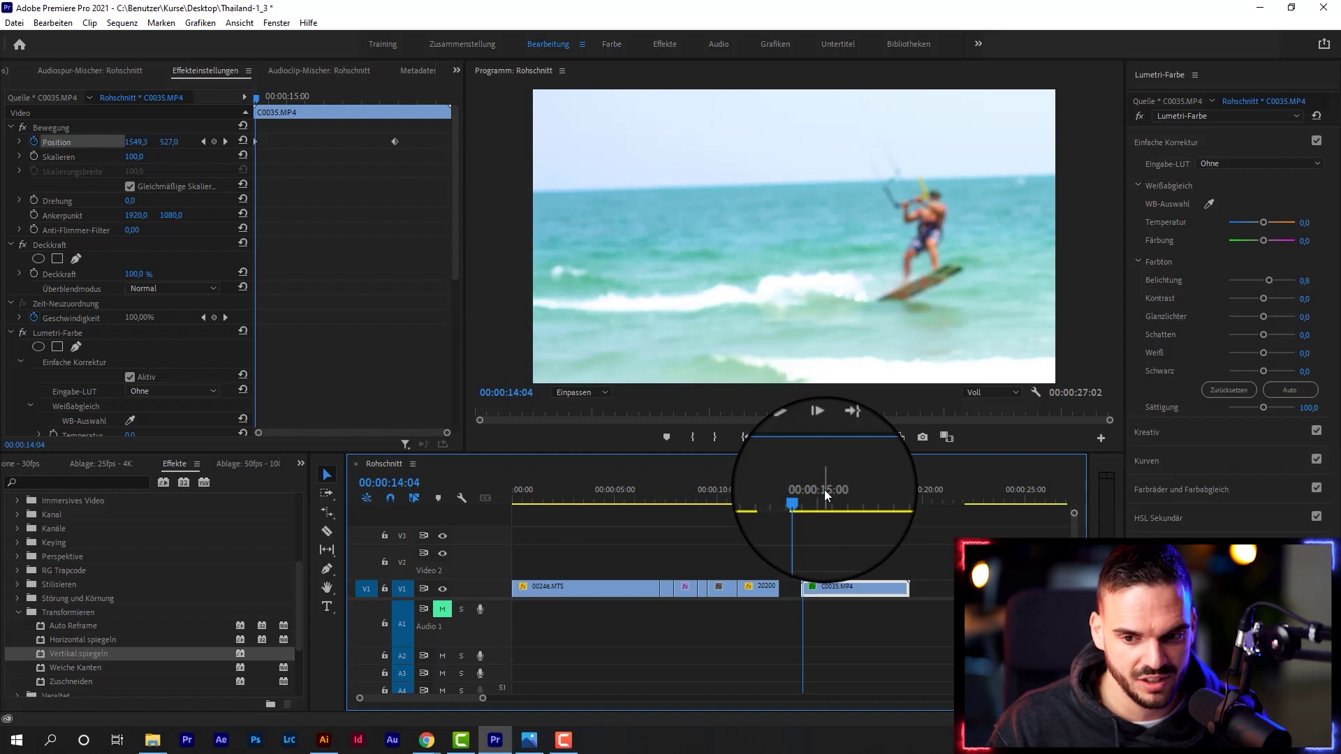
{"action": "key", "text": "space"}
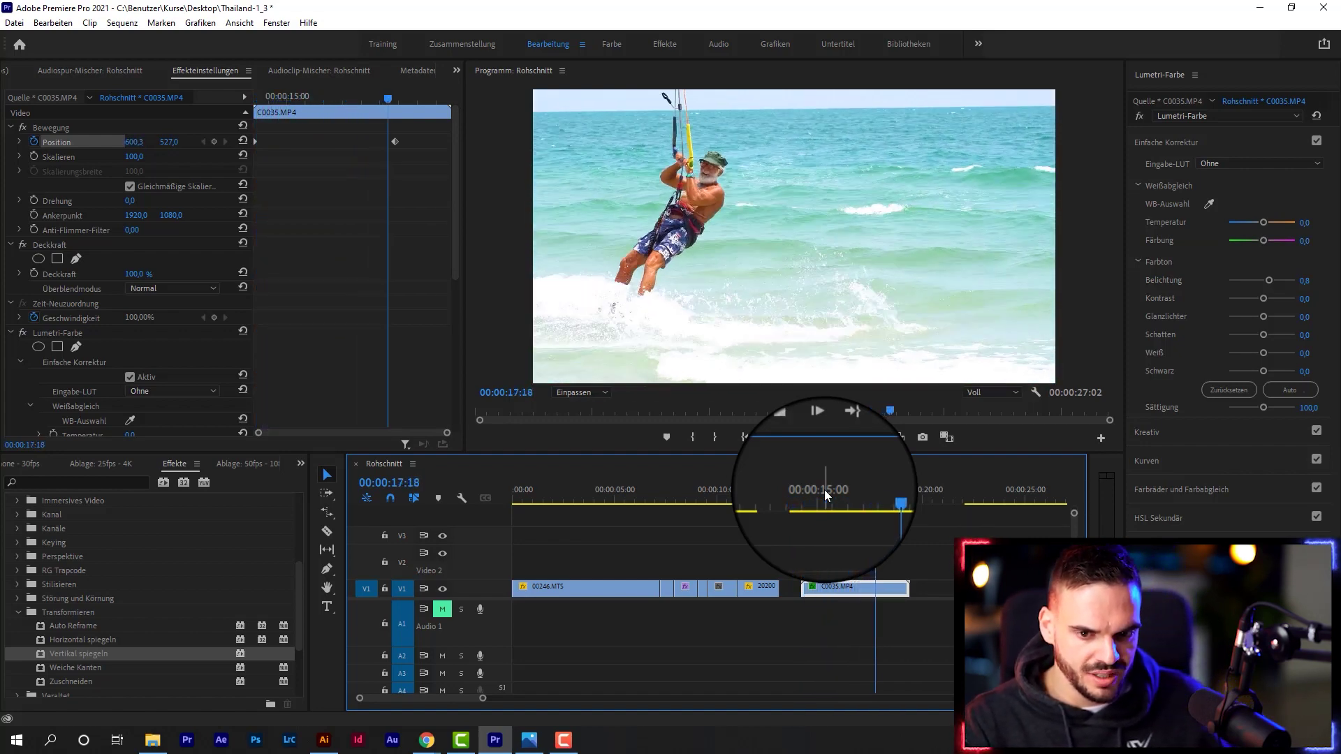
{"action": "key", "text": "space"}
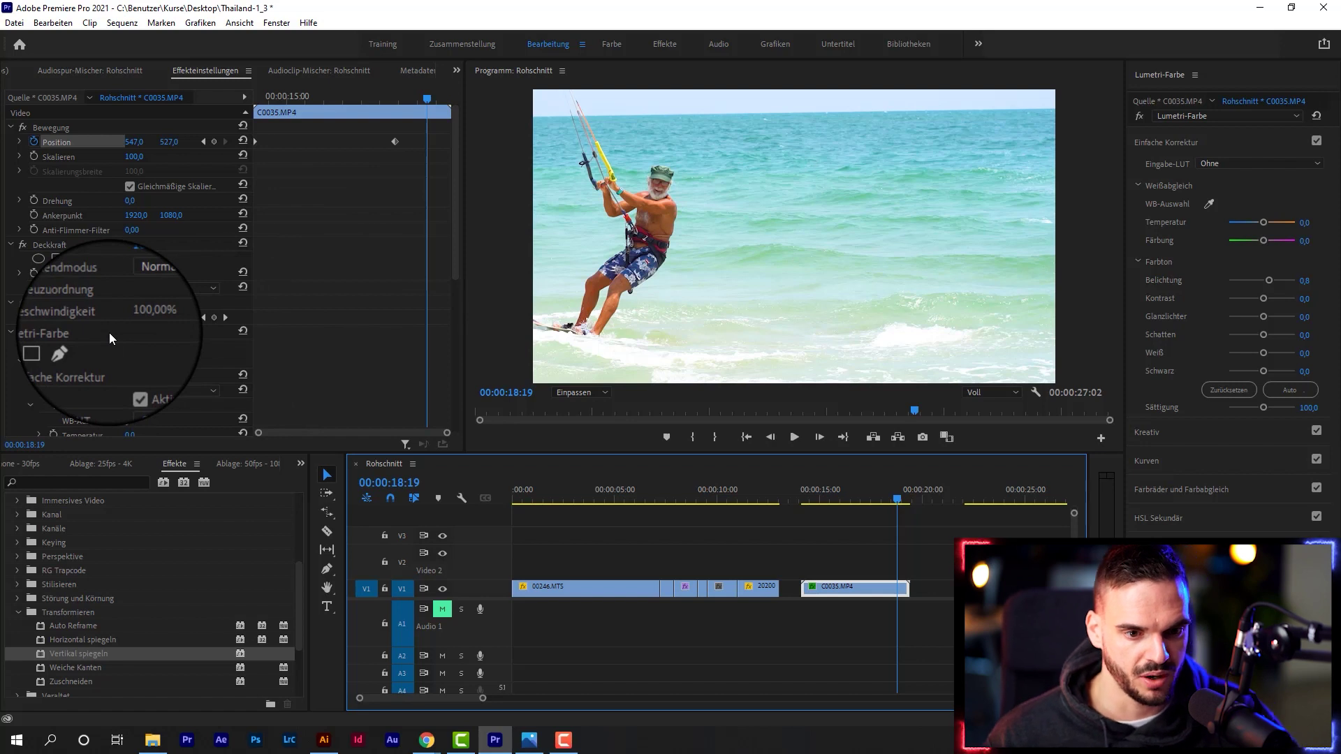
{"action": "left_click", "coordinate": [389, 135]}
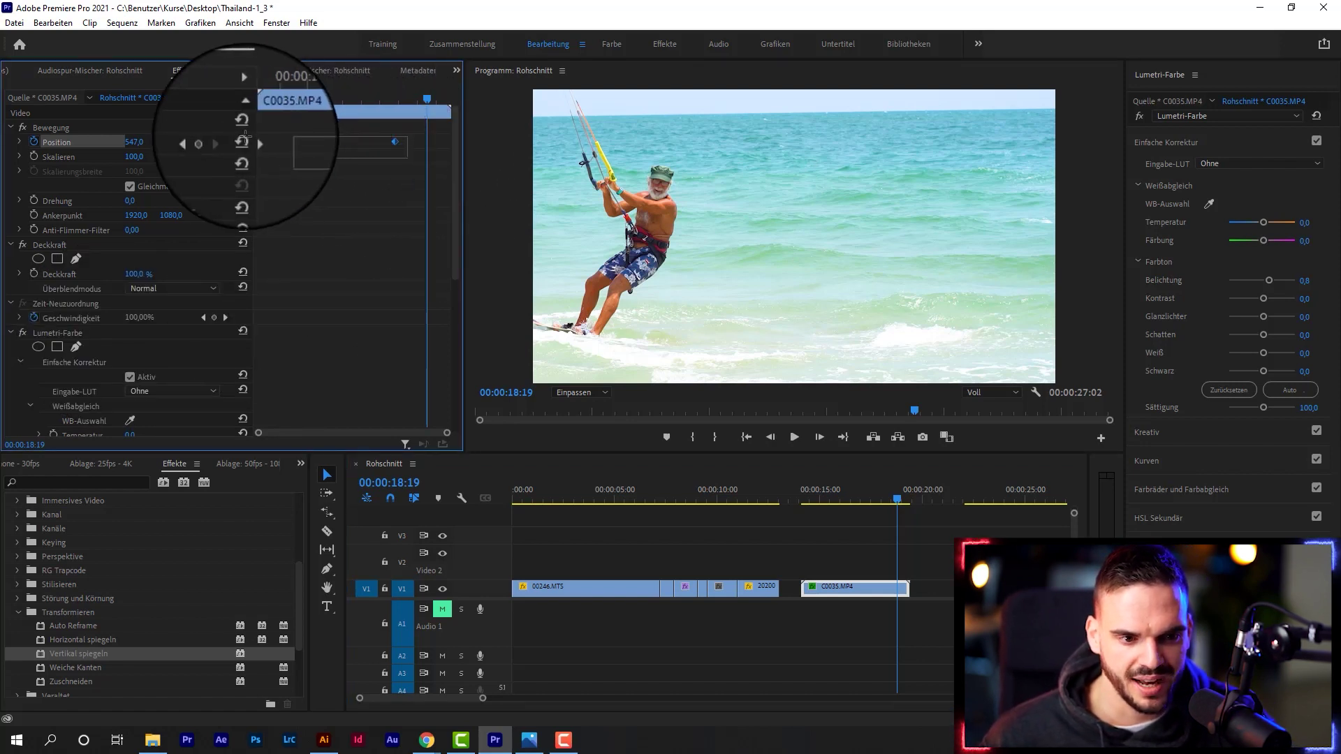
{"action": "left_click", "coordinate": [243, 142]}
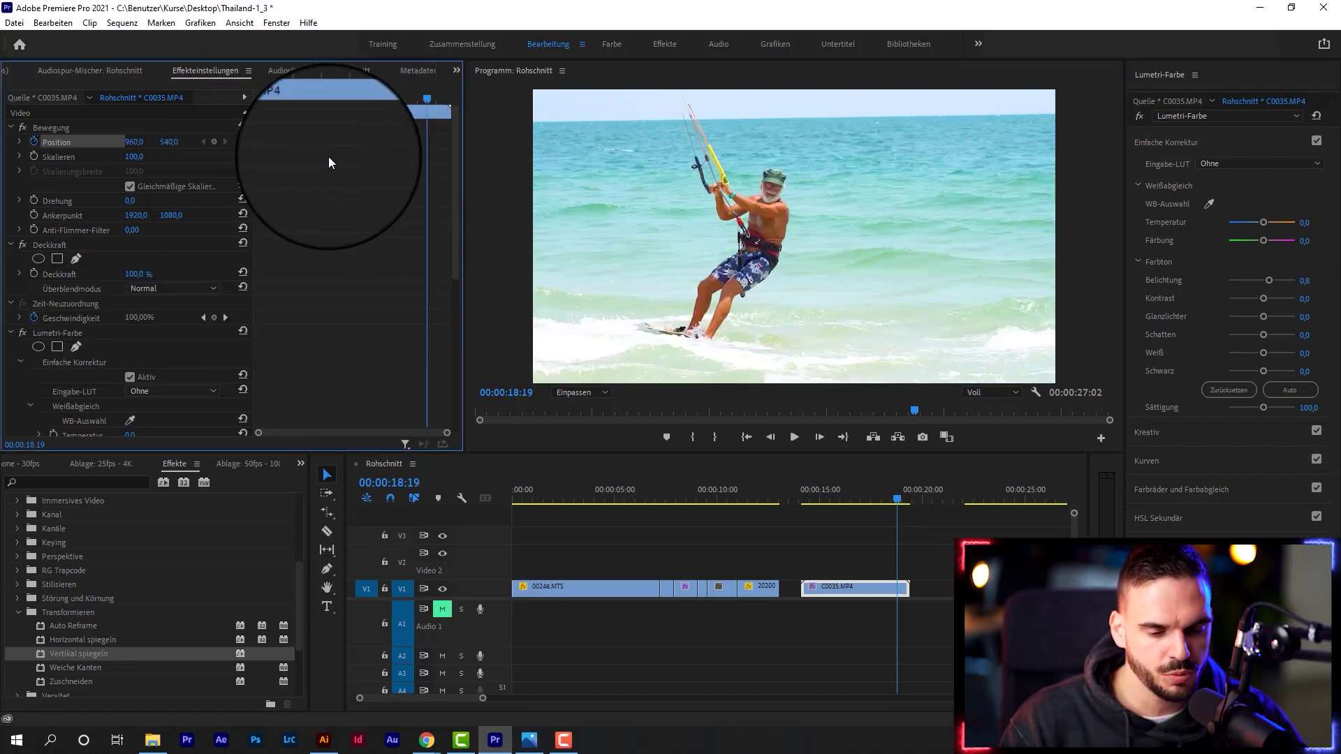
{"action": "left_click", "coordinate": [969, 501]}
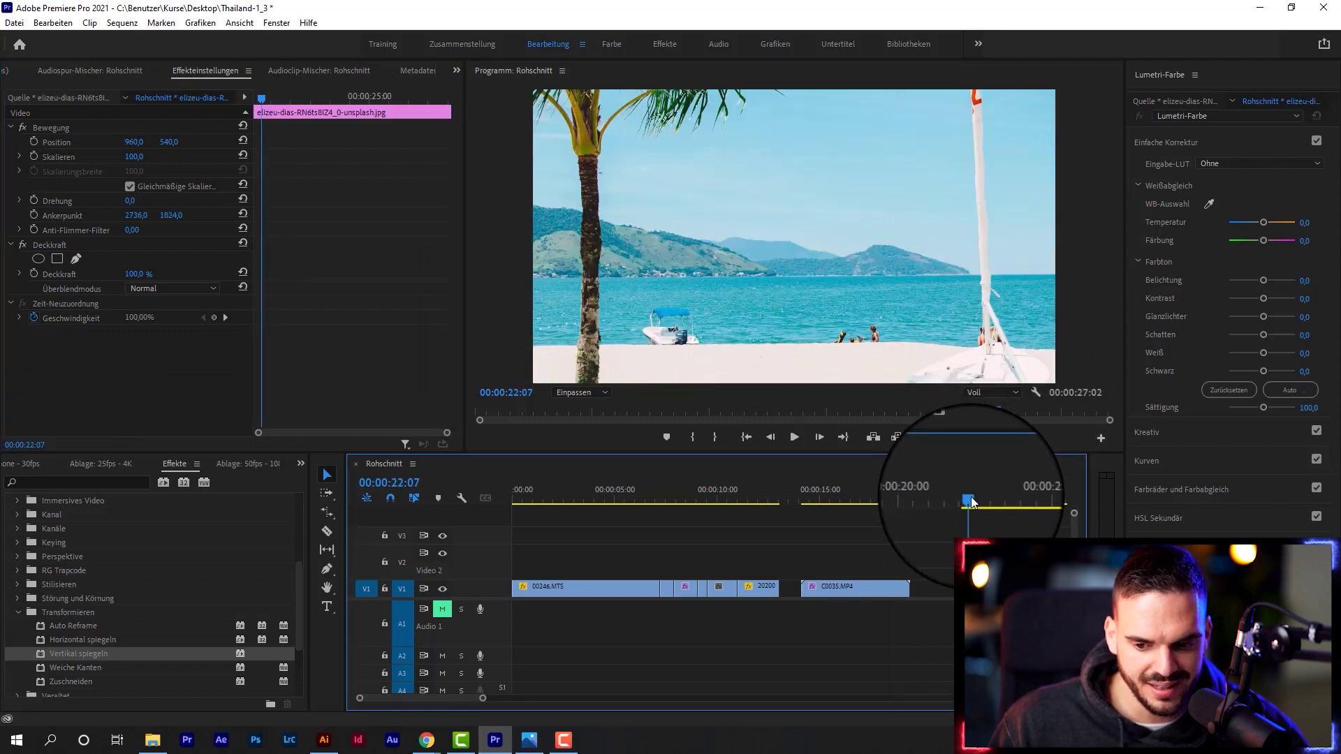
{"action": "key", "text": "space"}
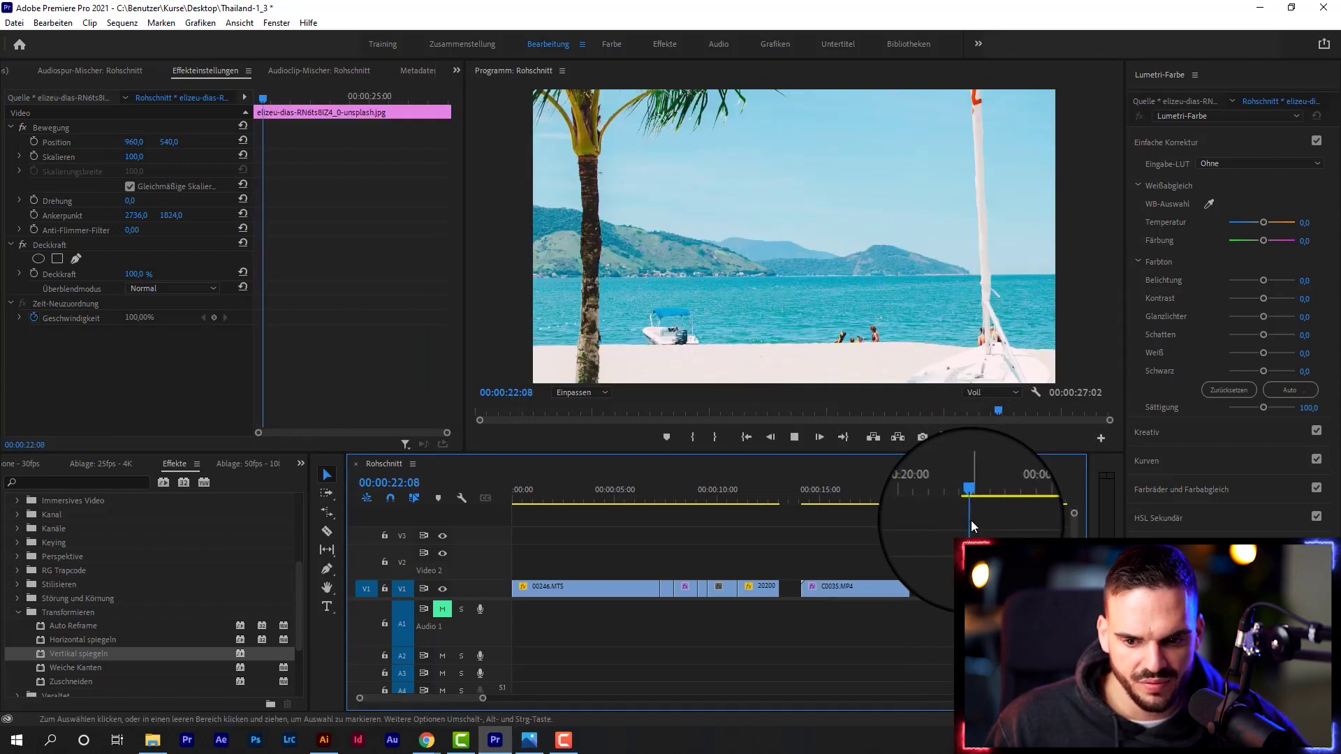
{"action": "left_click_drag", "start_coordinate": [462, 698], "coordinate": [473, 698]}
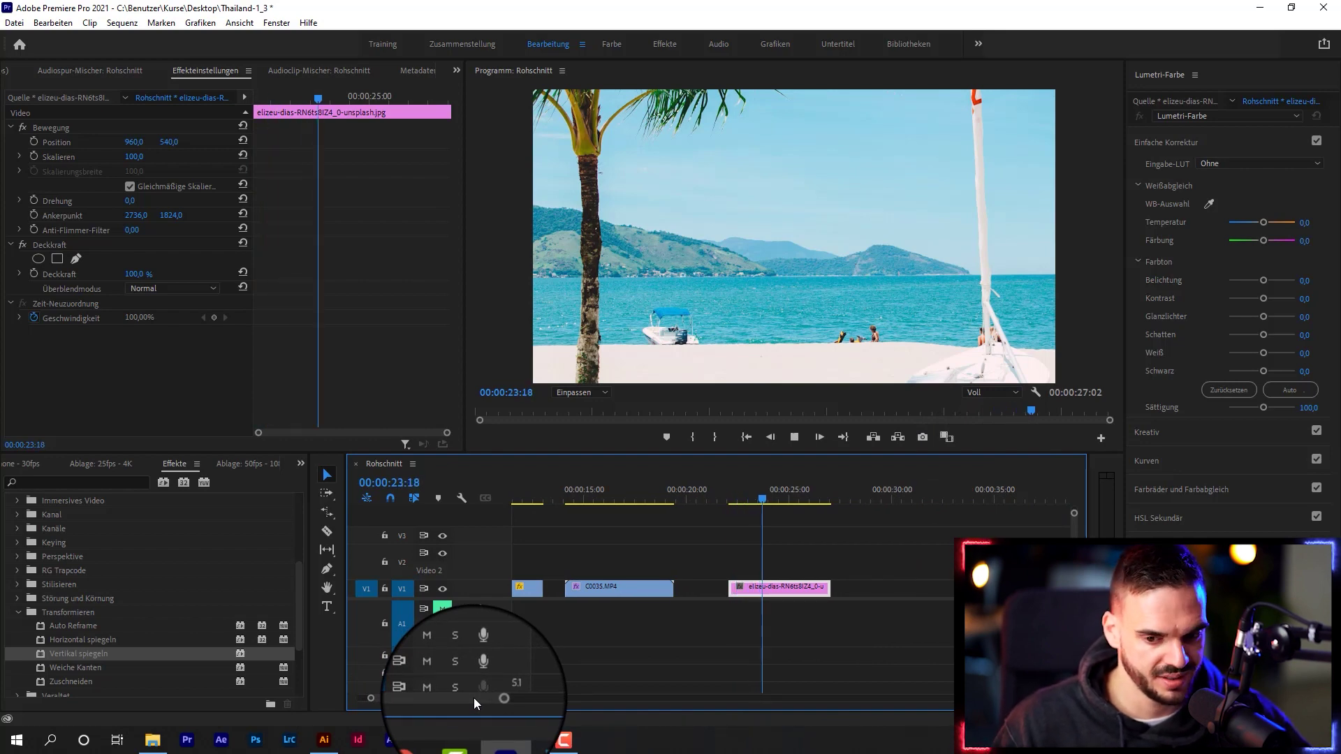
{"action": "mouse_move", "coordinate": [134, 157]}
{"action": "left_mouse_down"}
{"action": "mouse_move", "coordinate": [105, 157]}
{"action": "mouse_move", "coordinate": [108, 169]}
{"action": "left_mouse_up"}
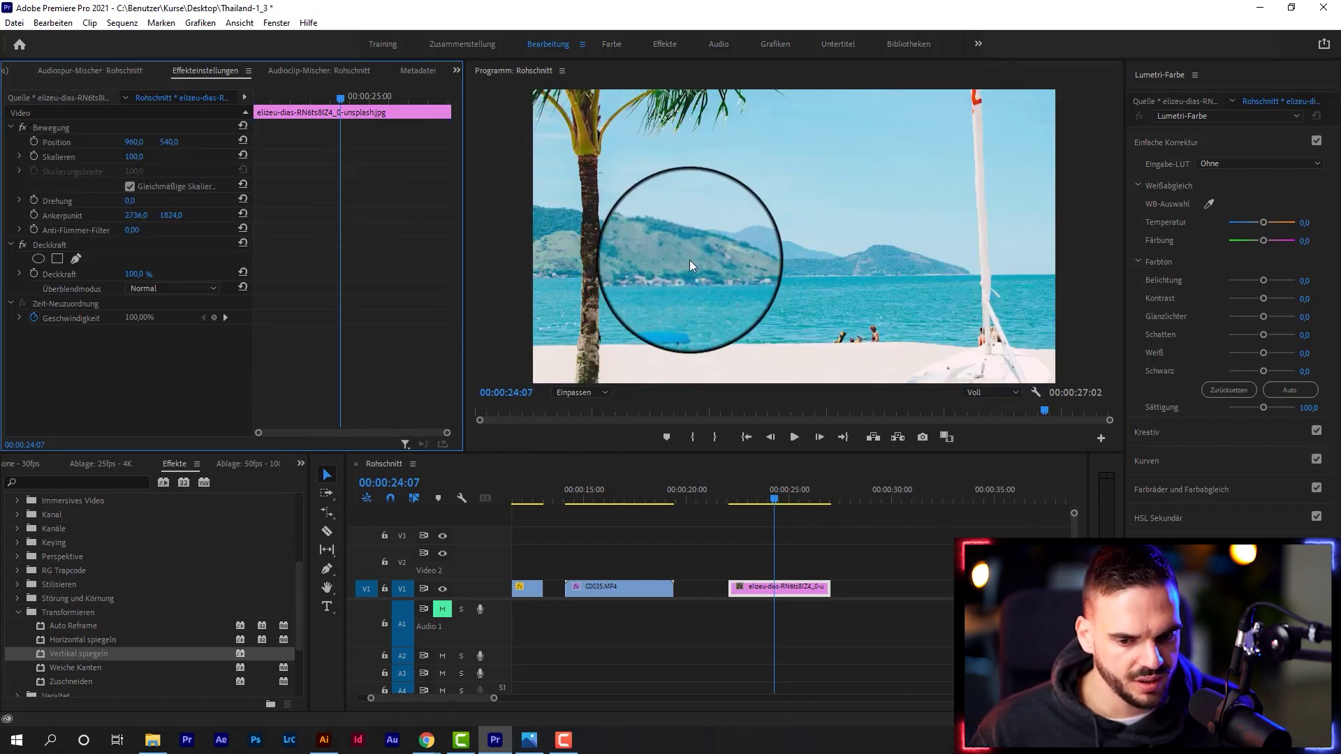
{"action": "left_click", "coordinate": [756, 499]}
{"action": "left_click", "coordinate": [726, 505]}
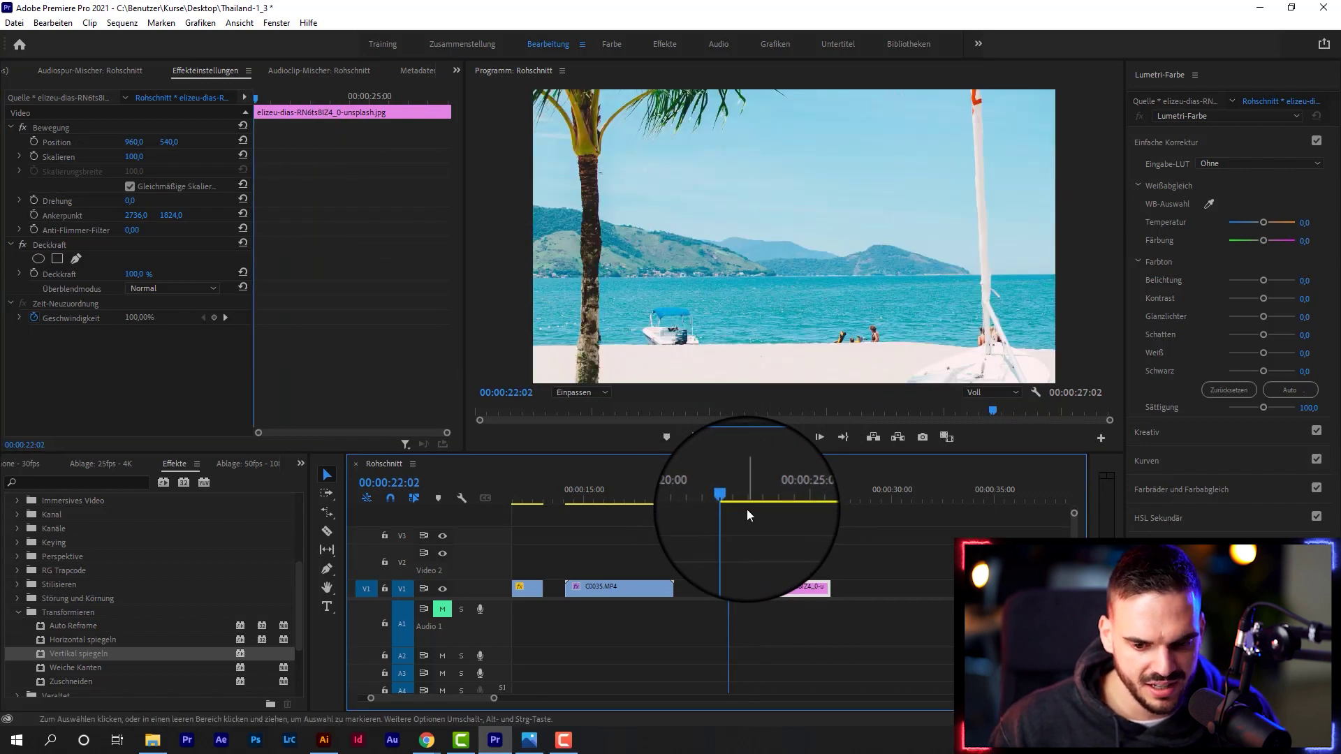
{"action": "left_click_drag", "start_coordinate": [771, 589], "coordinate": [735, 551]}
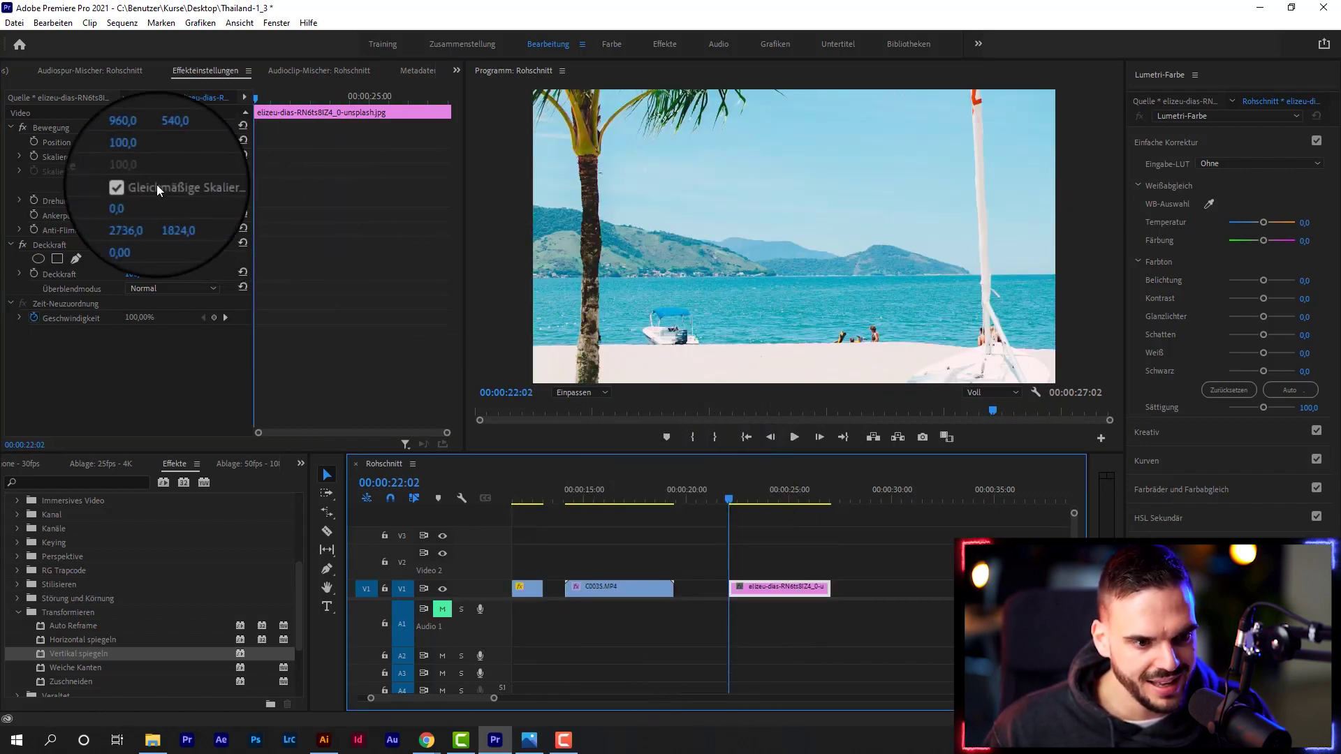
Start Scale keyframes on the beach photo and drag the scale down at its last frame
{"action": "left_click", "coordinate": [33, 156]}
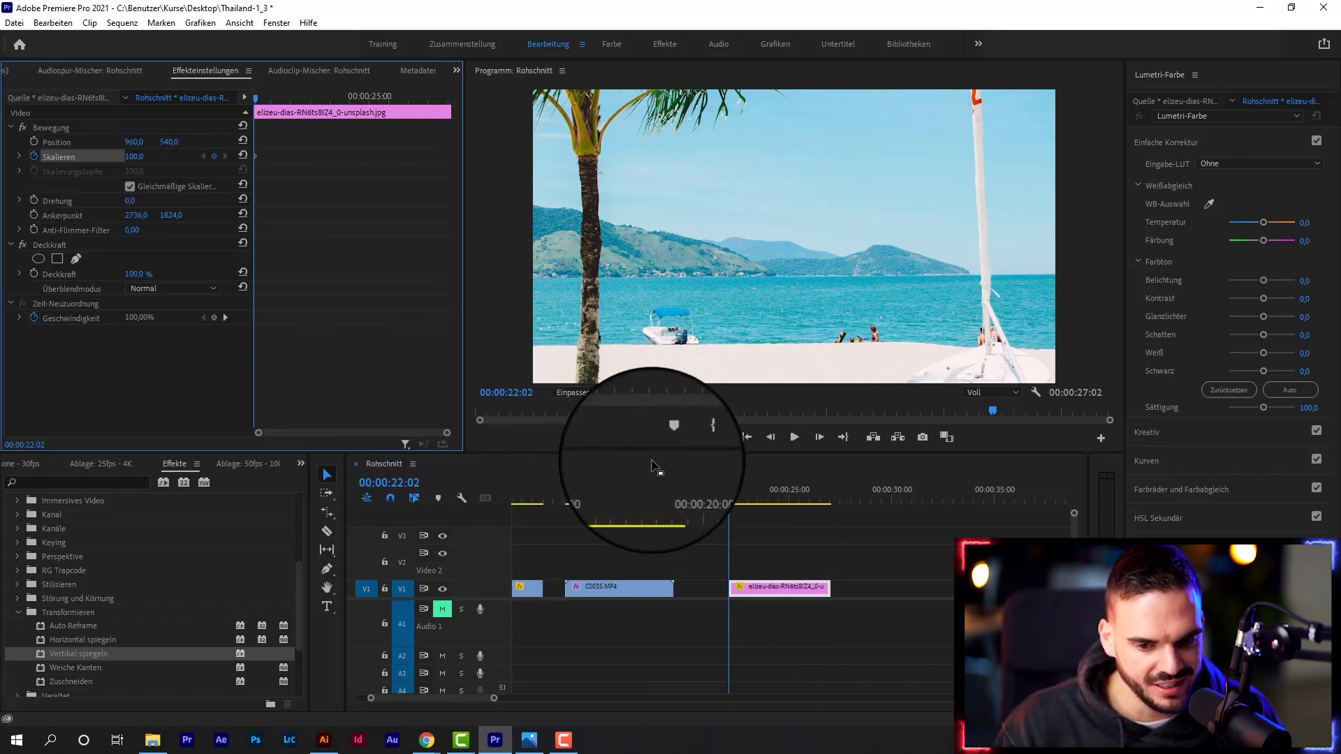
{"action": "key", "text": "Down"}
{"action": "key", "text": "Left"}
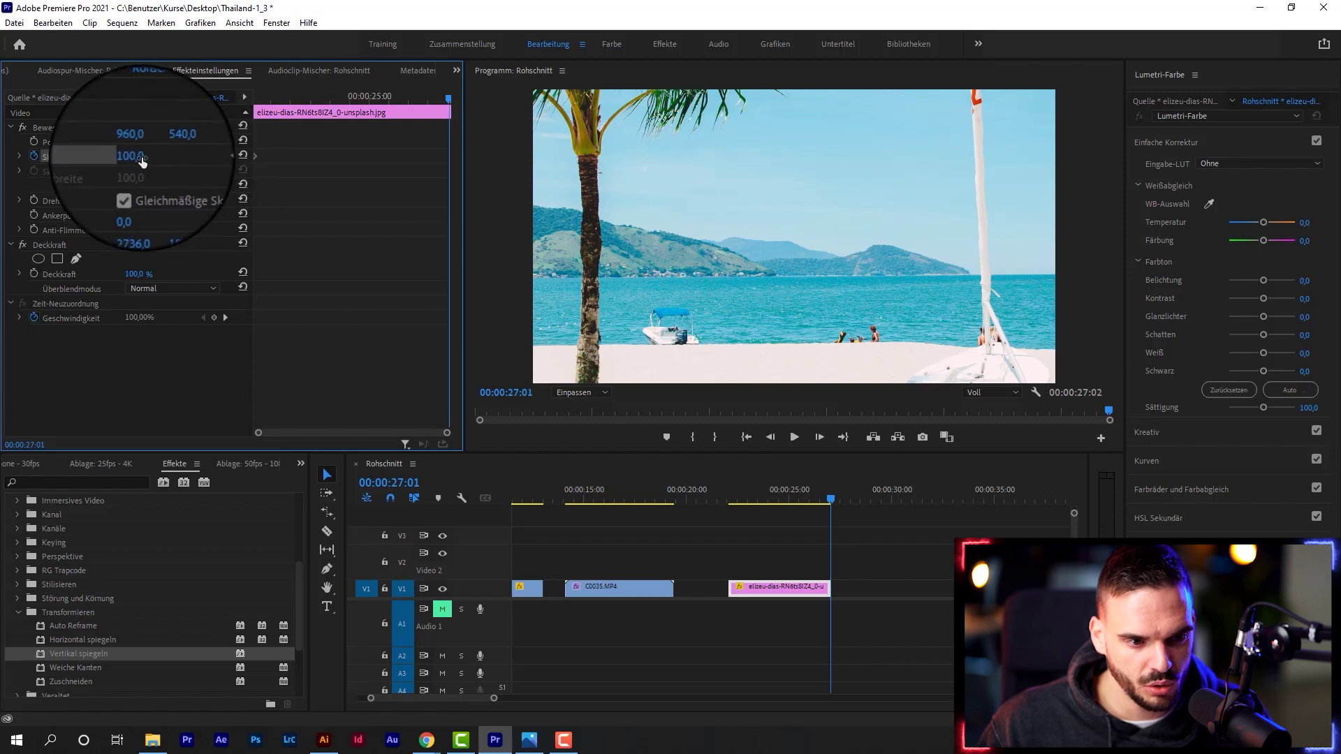
{"action": "left_click_drag", "start_coordinate": [139, 154], "coordinate": [81, 155]}
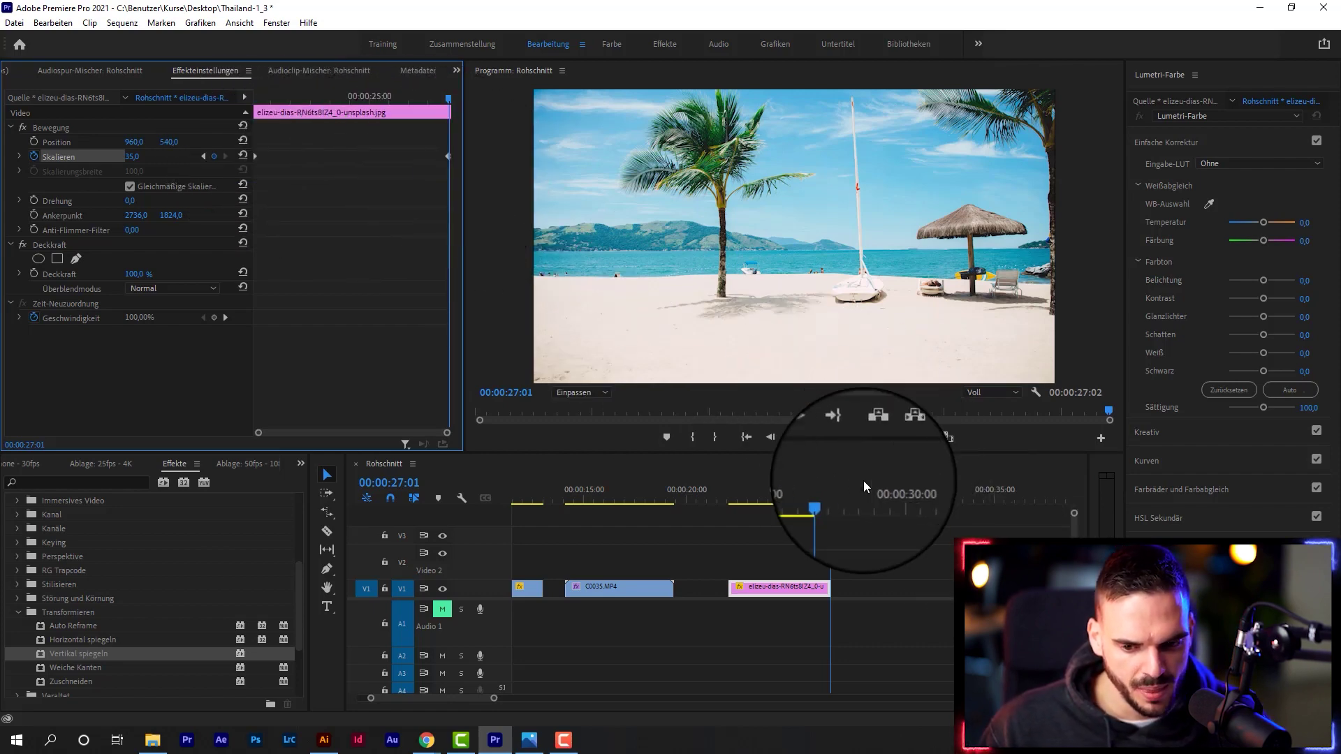
Play back the beach photo's zoom-out from its start twice
{"action": "left_click", "coordinate": [782, 484]}
{"action": "left_click_drag", "start_coordinate": [783, 484], "coordinate": [729, 496]}
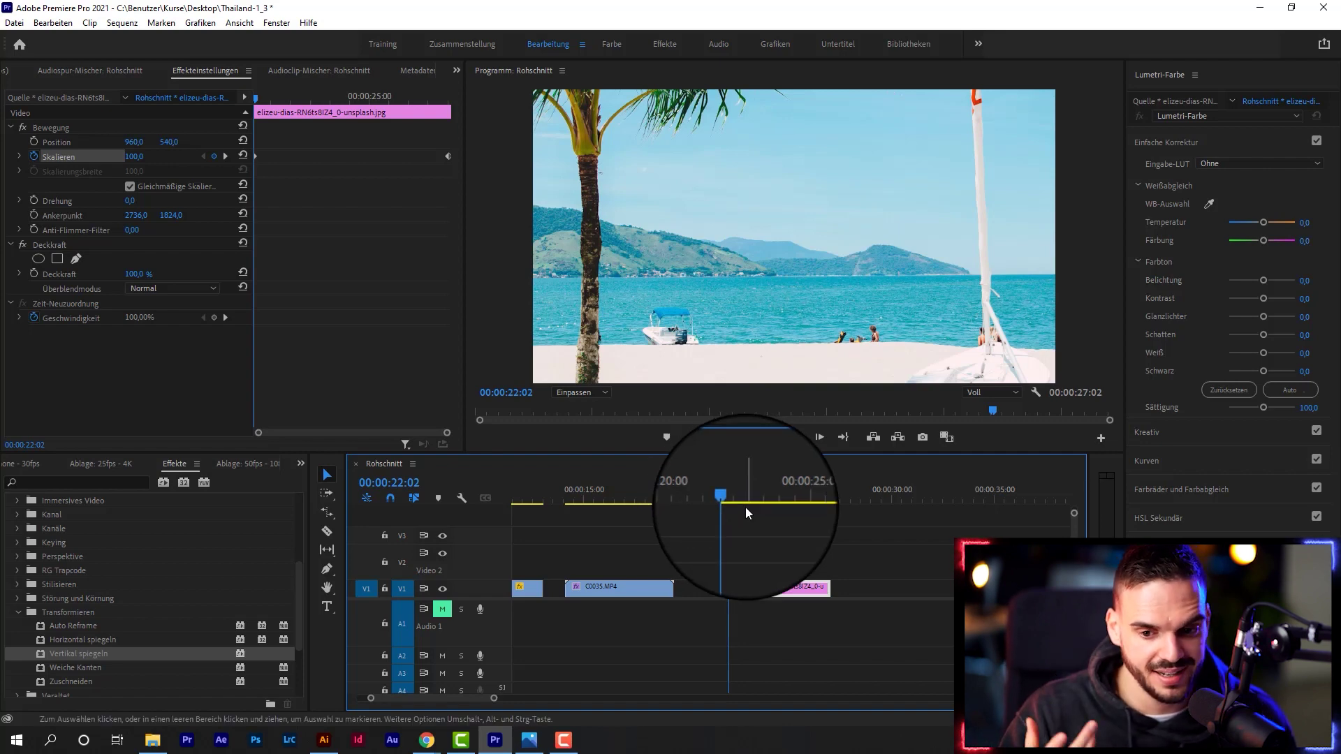
{"action": "key", "text": "space"}
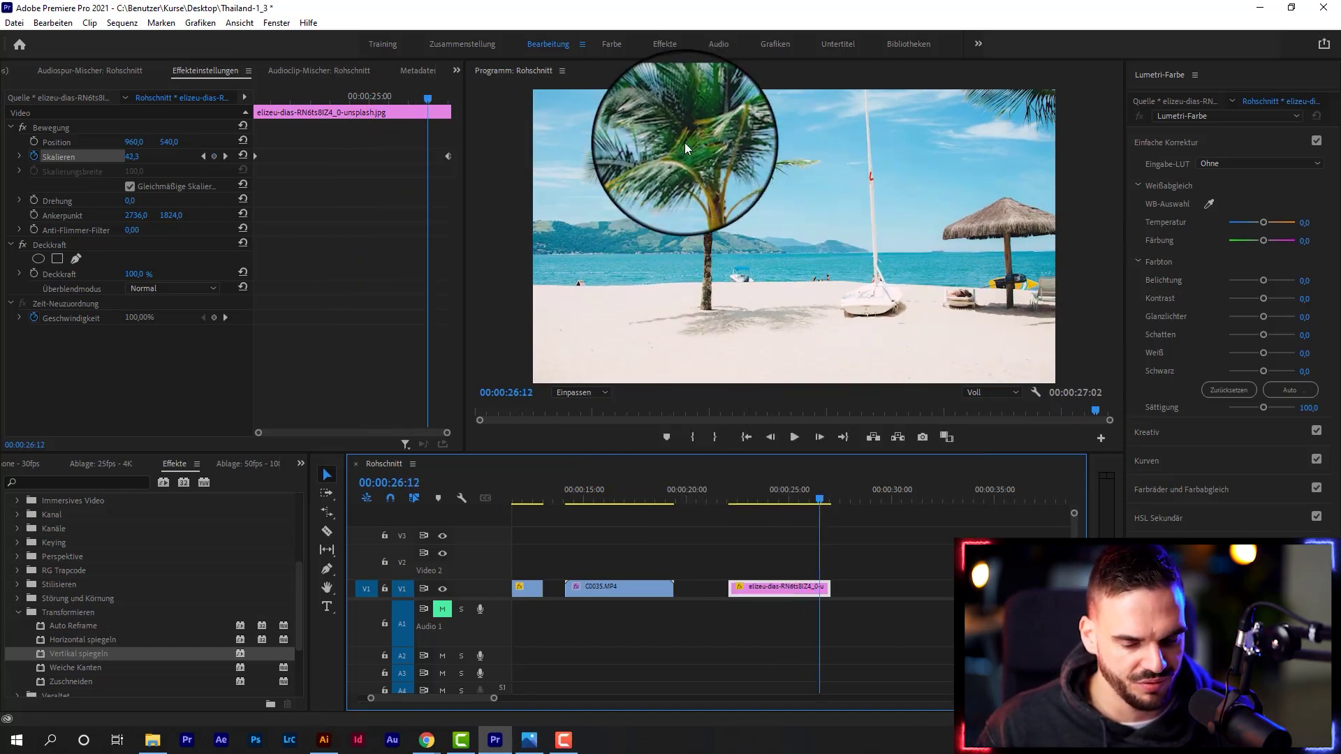
{"action": "left_click", "coordinate": [745, 505]}
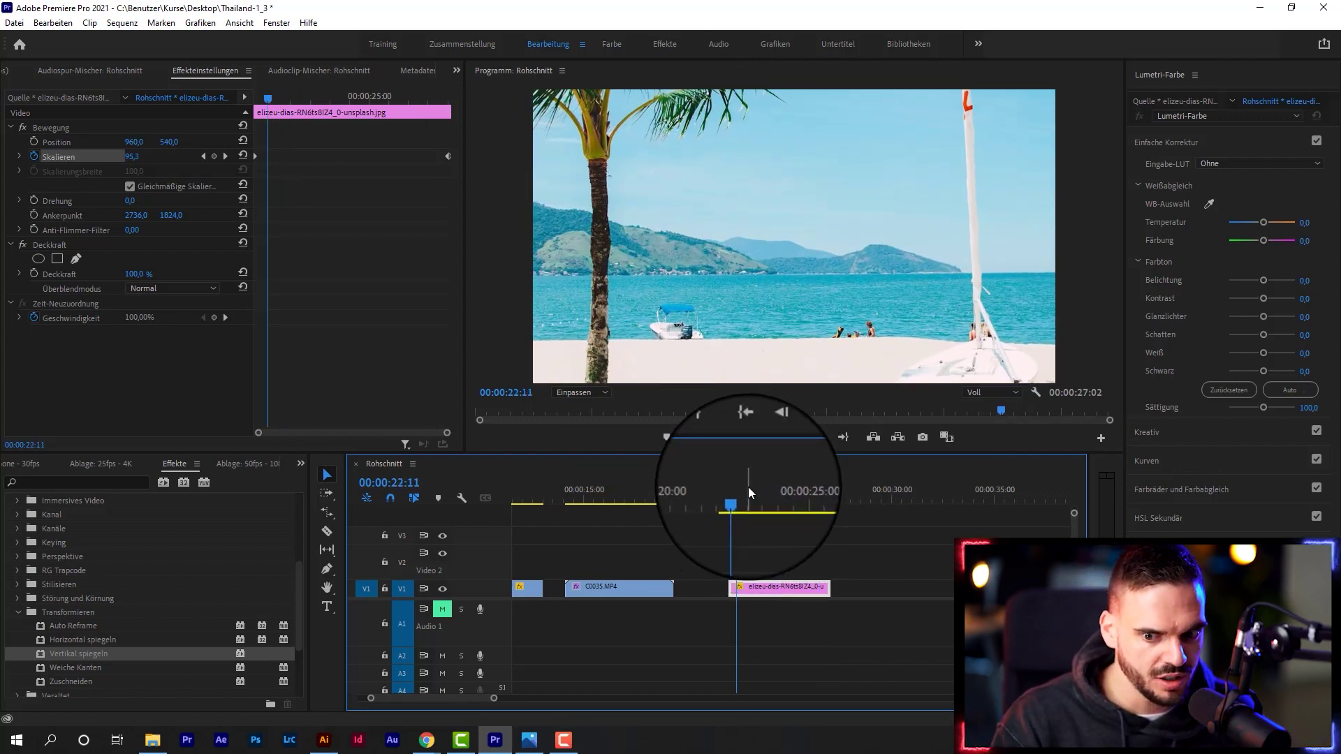
{"action": "key", "text": "space"}
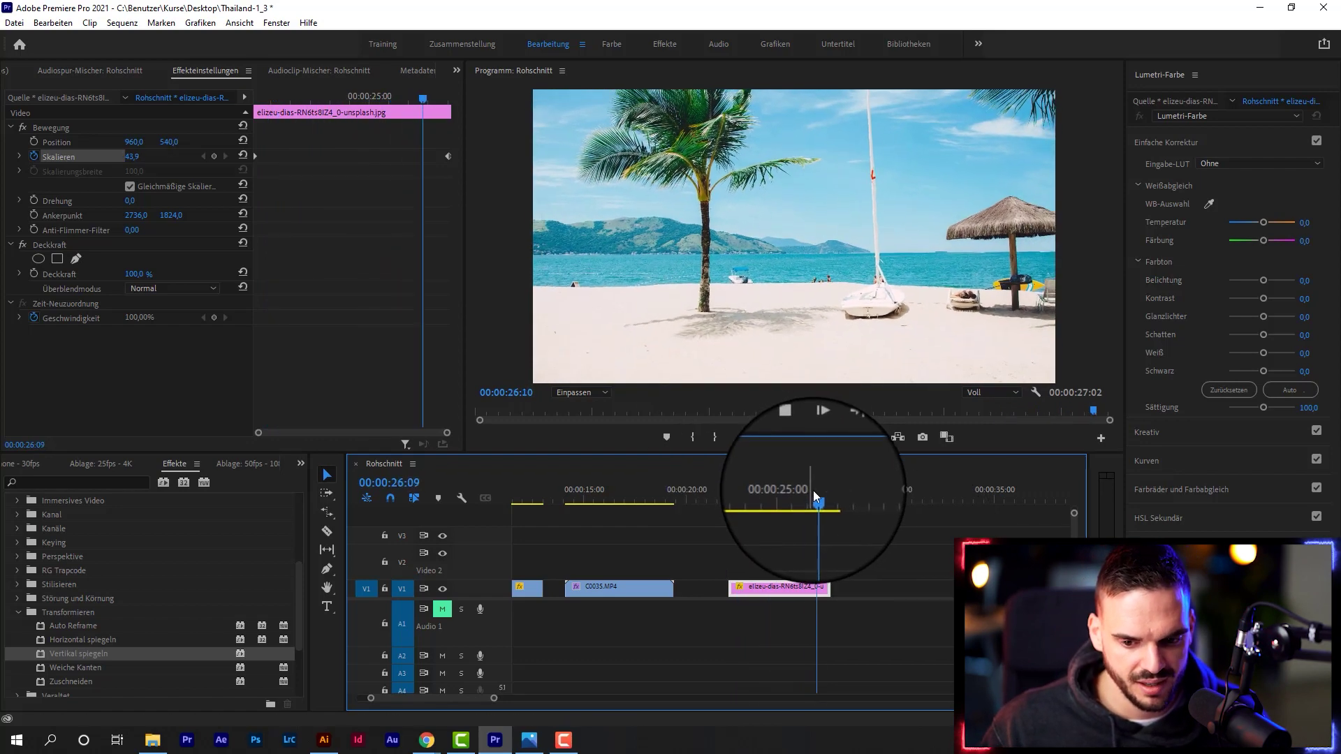
{"action": "key", "text": "space"}
Revert the scale, then add a Scale keyframe of 60 at 00:00:26:11
{"action": "left_click", "coordinate": [426, 164]}
{"action": "key", "text": "ctrl+z"}
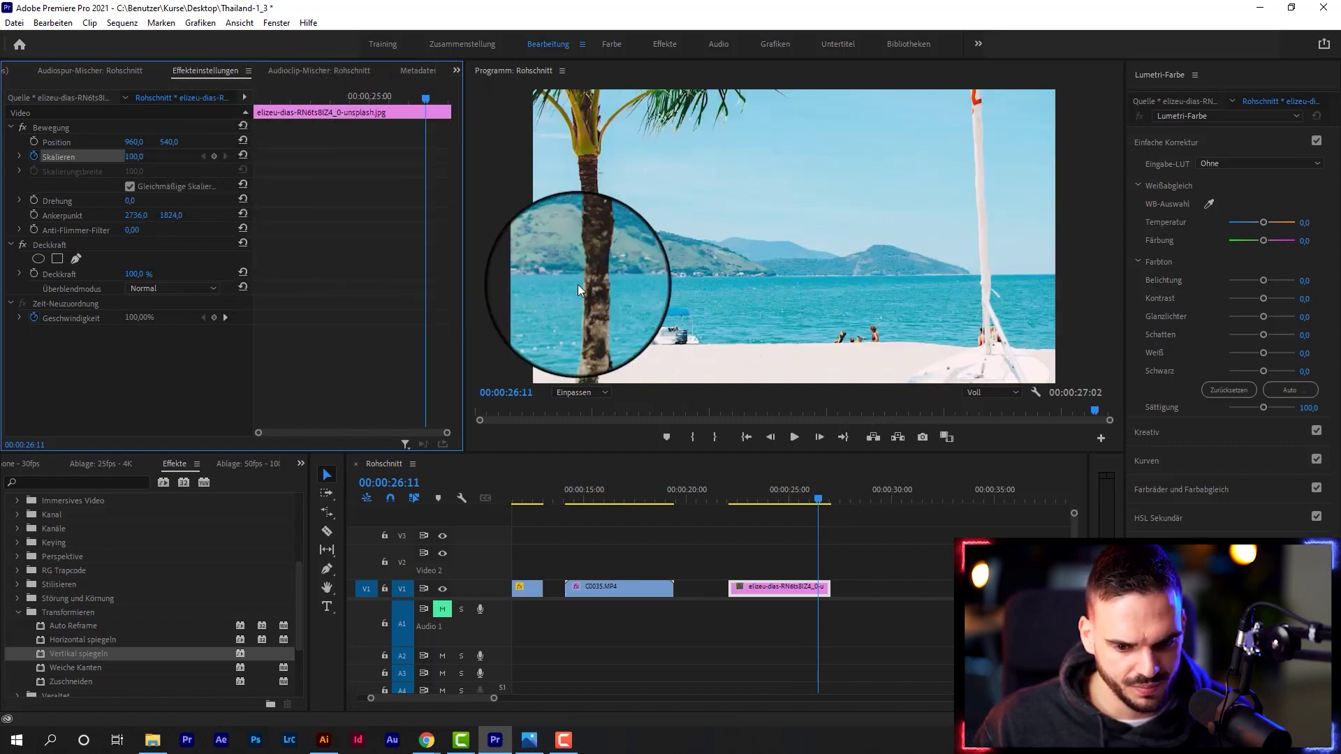
{"action": "left_click", "coordinate": [213, 157]}
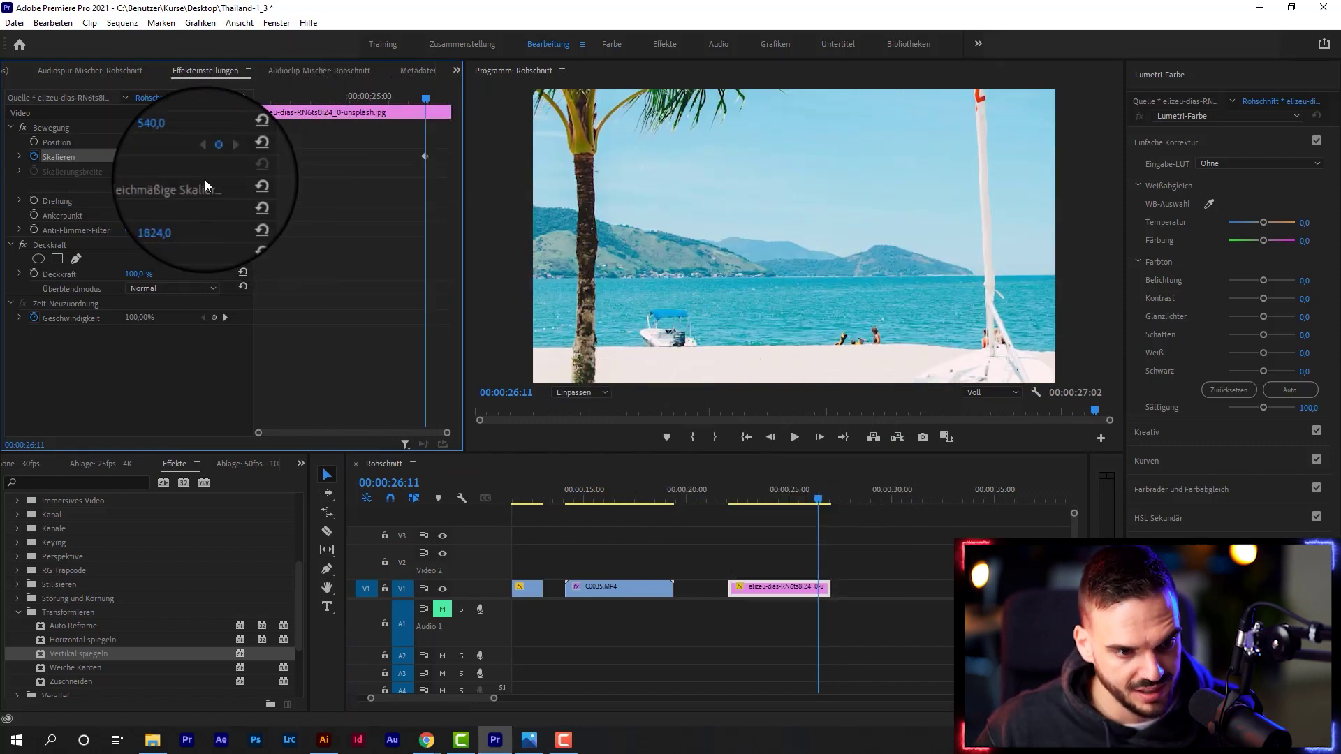
{"action": "left_click", "coordinate": [132, 157]}
{"action": "type", "text": "60"}
{"action": "key", "text": "Return"}
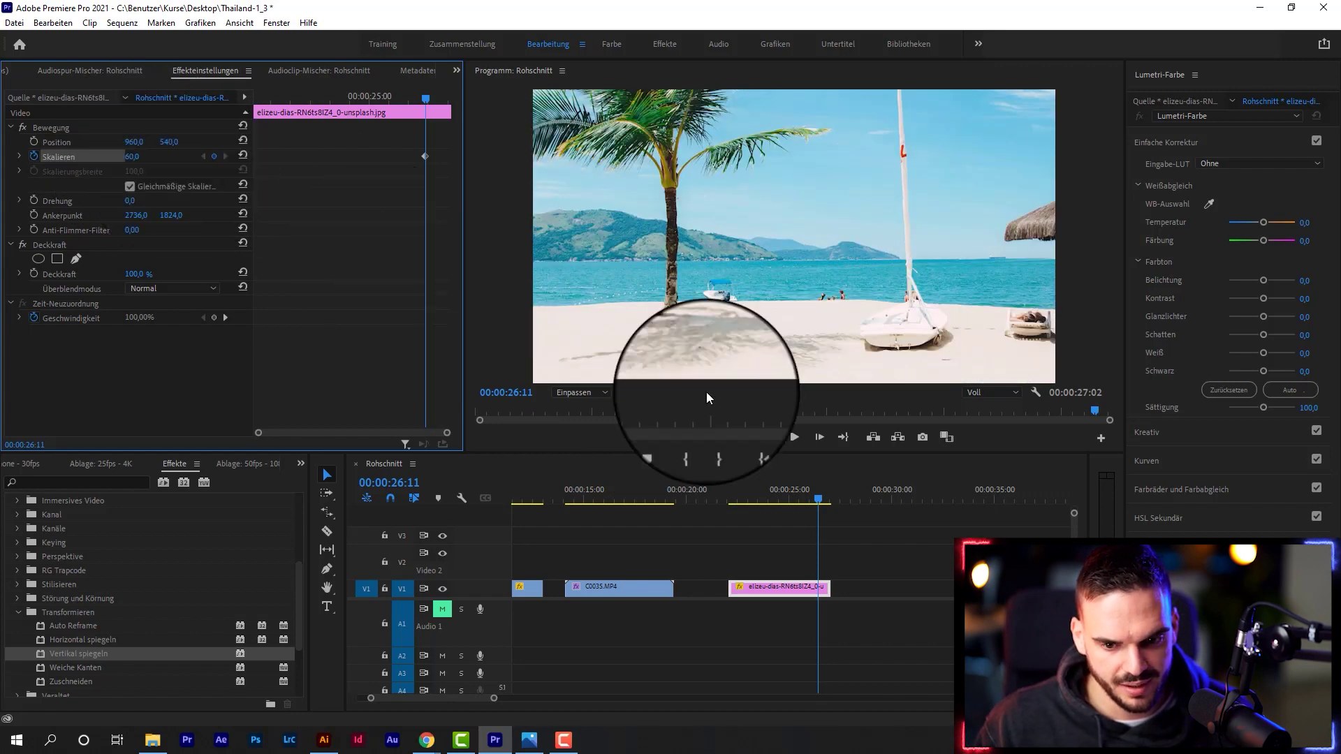
{"action": "left_click", "coordinate": [729, 500]}
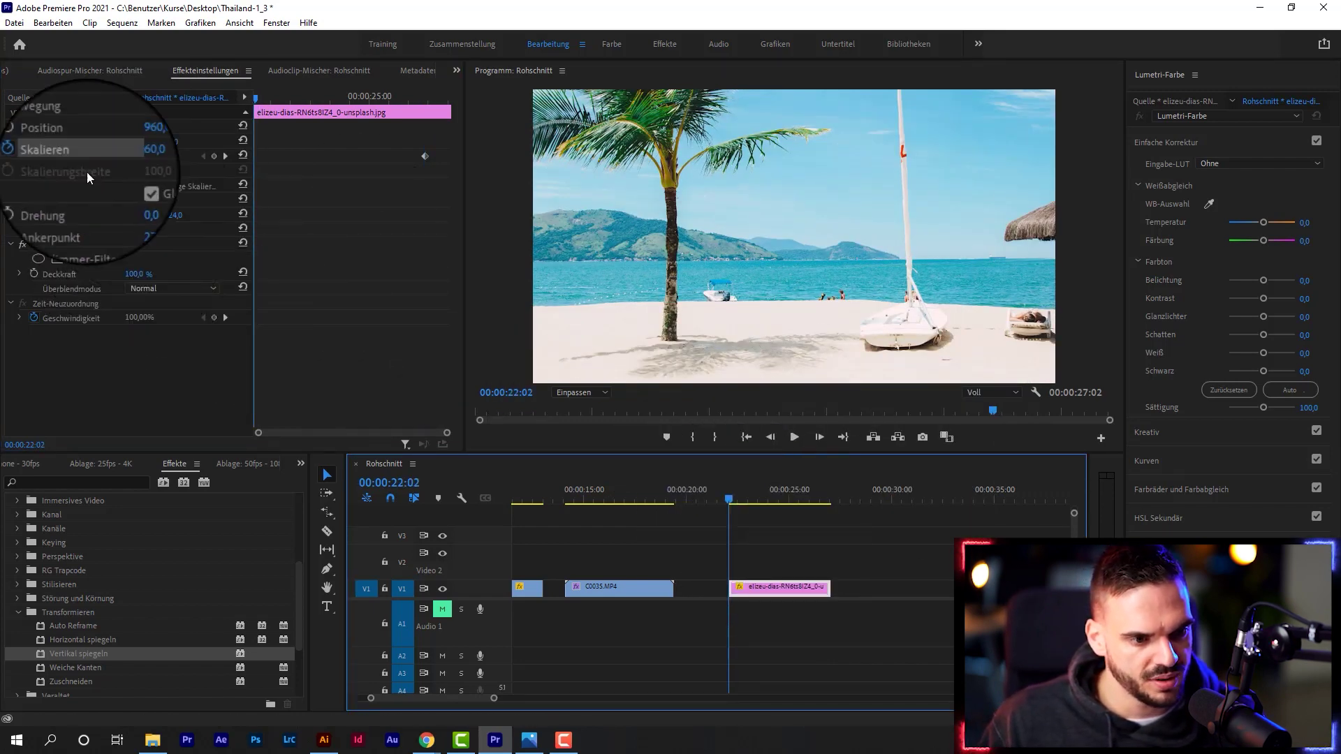
Delete the Scale keyframes and start Position keyframes with X 1616 at 00:00:22:02
{"action": "left_click", "coordinate": [34, 157]}
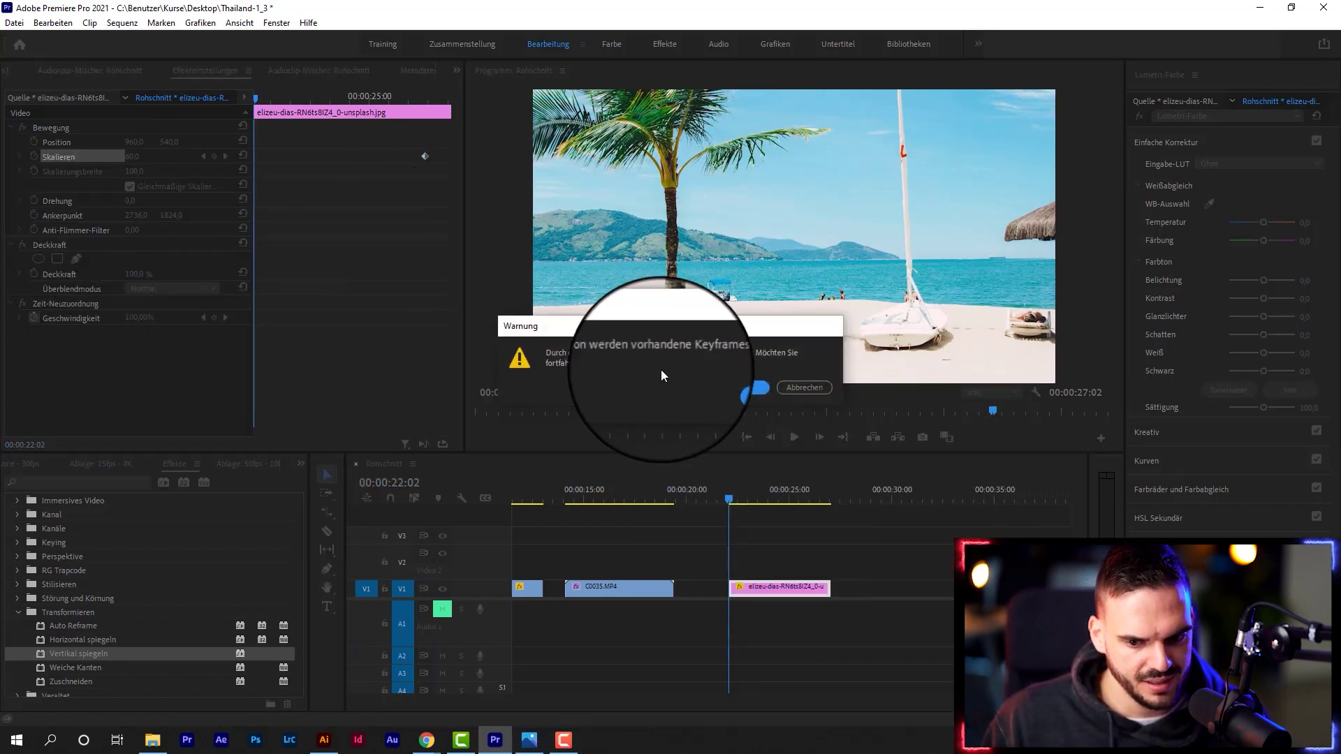
{"action": "left_click", "coordinate": [742, 387]}
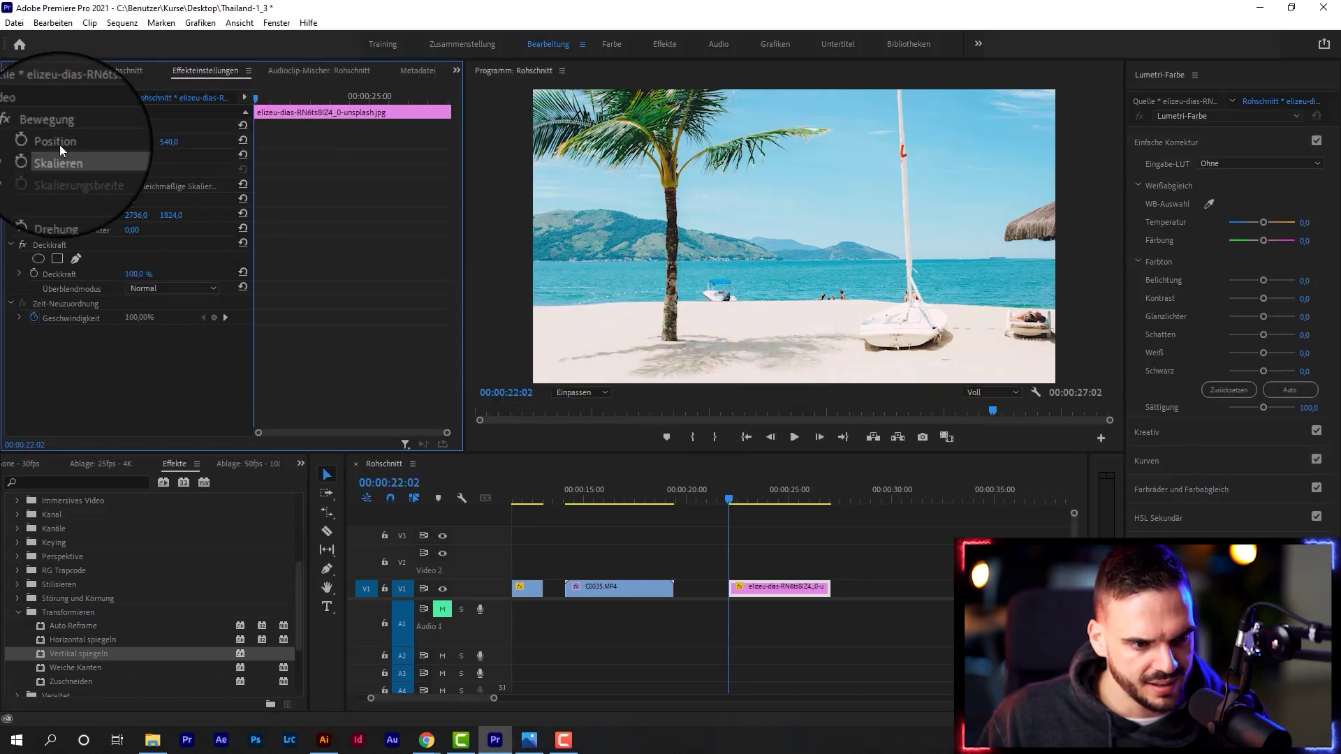
{"action": "left_click", "coordinate": [33, 143]}
{"action": "mouse_move", "coordinate": [119, 144]}
{"action": "left_mouse_down"}
{"action": "mouse_move", "coordinate": [678, 143]}
{"action": "mouse_move", "coordinate": [615, 148]}
{"action": "left_mouse_up"}
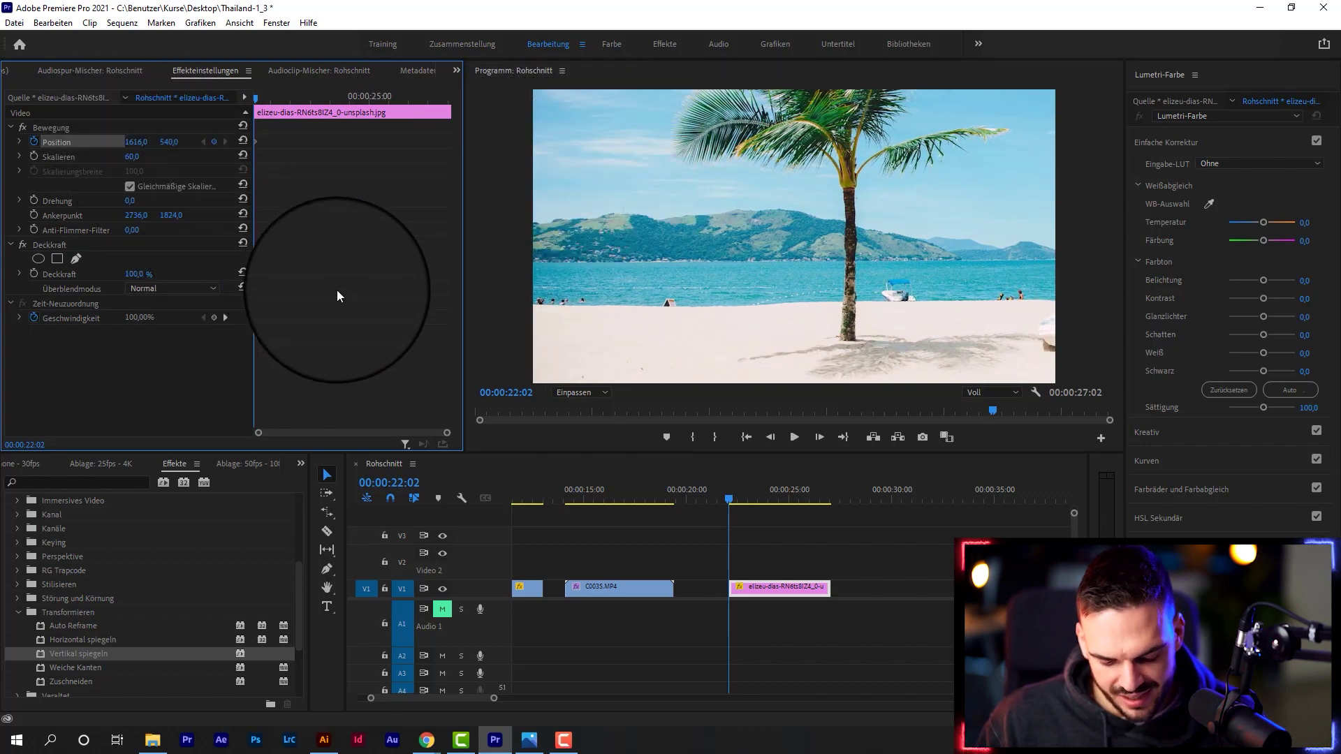
Set Position X to about 689 at the last frame and preview the pan
{"action": "key", "text": "Down"}
{"action": "key", "text": "Left"}
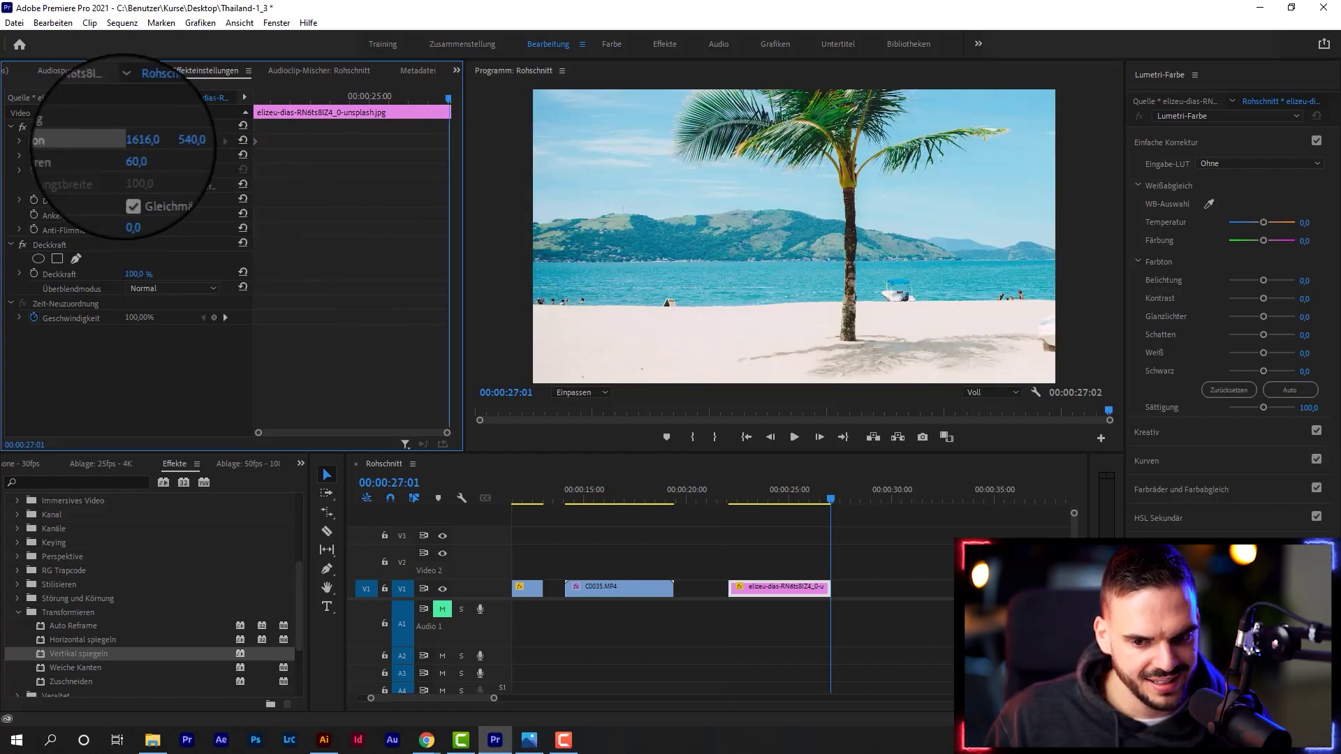
{"action": "left_click_drag", "start_coordinate": [132, 140], "coordinate": [49, 144]}
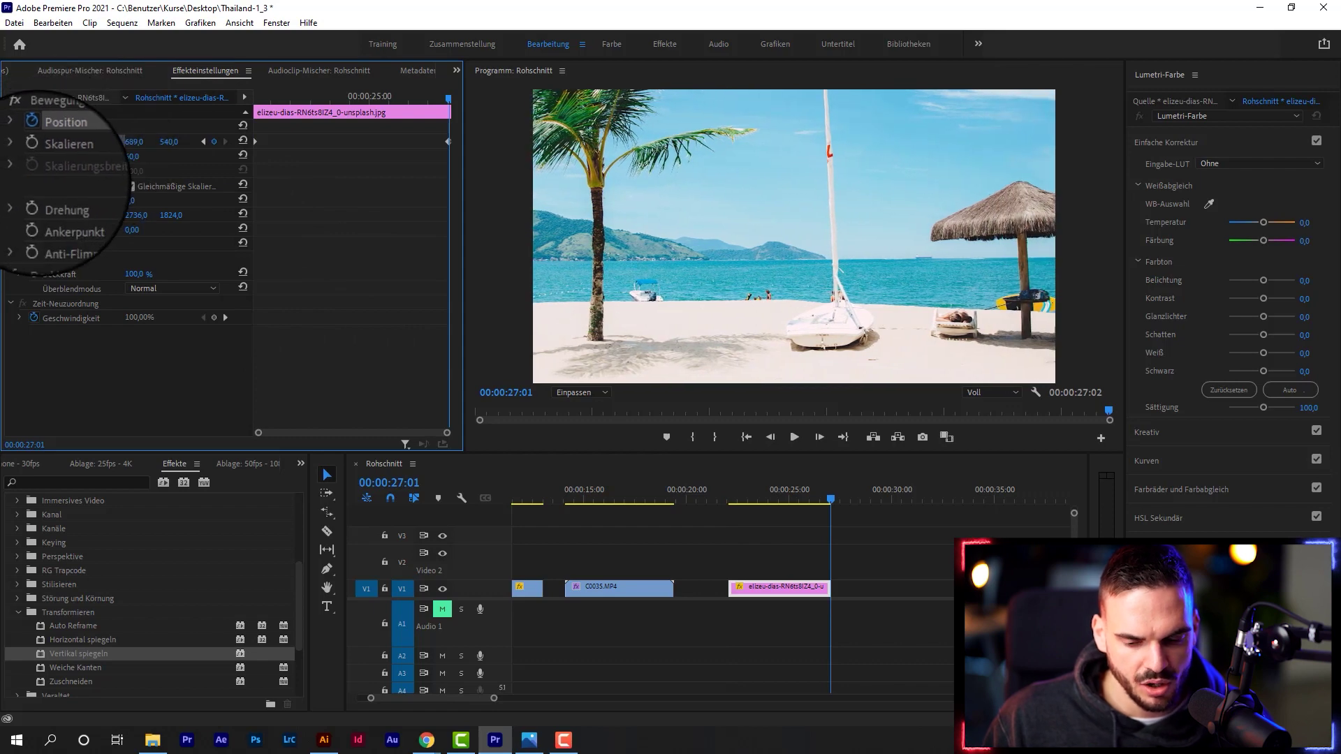
{"action": "left_click", "coordinate": [731, 498]}
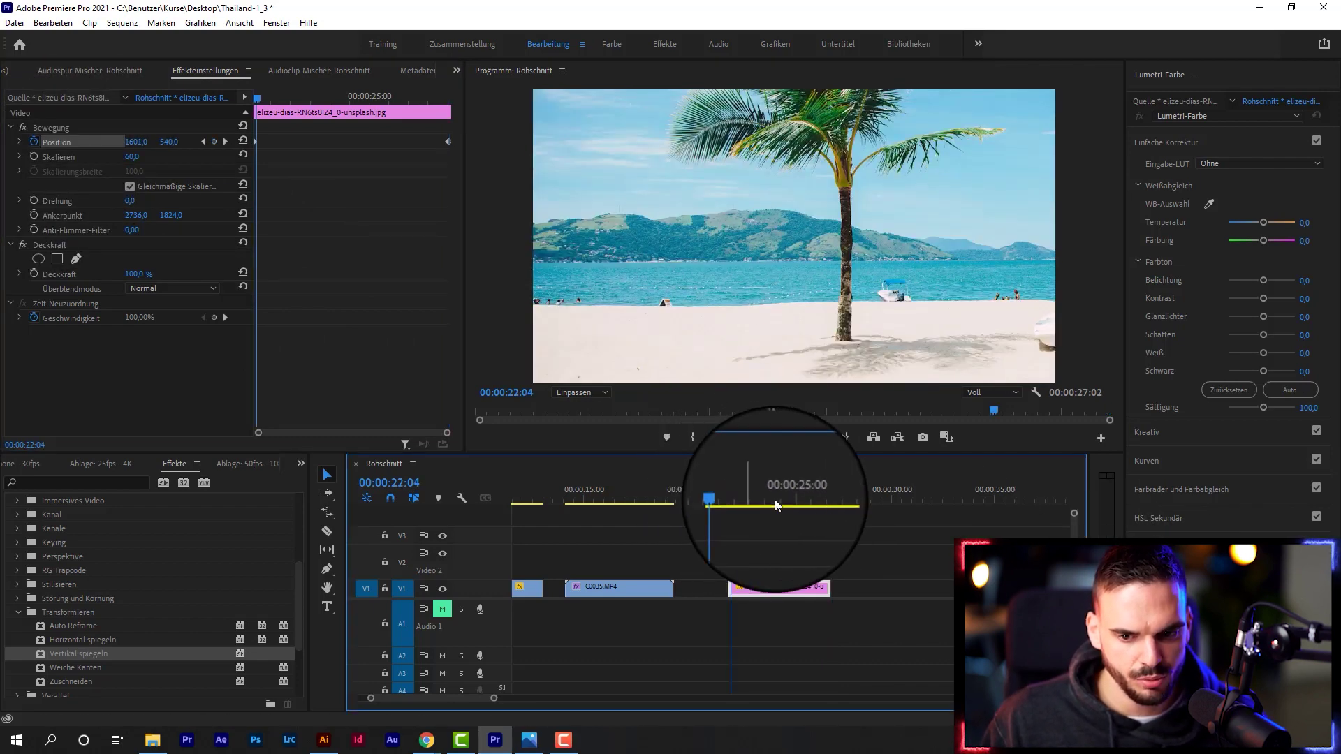
{"action": "key", "text": "space"}
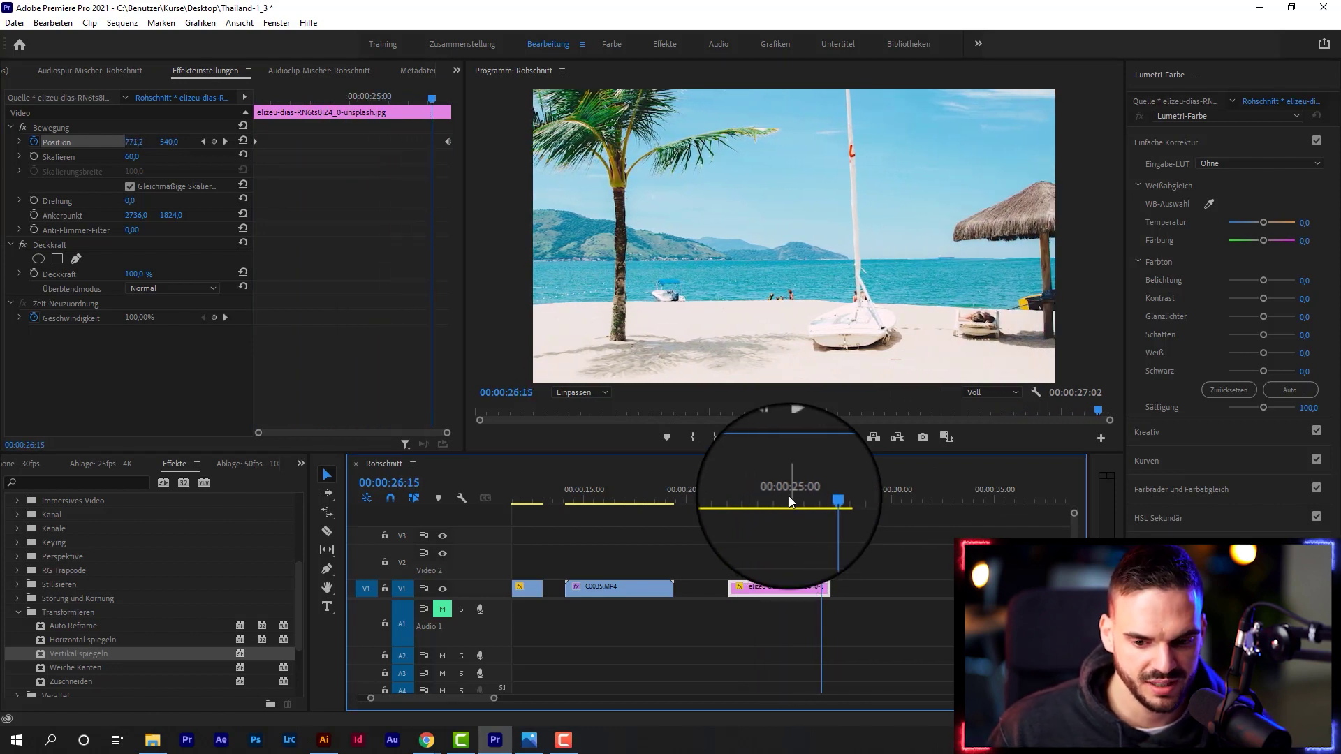
{"action": "left_click_drag", "start_coordinate": [789, 497], "coordinate": [731, 507]}
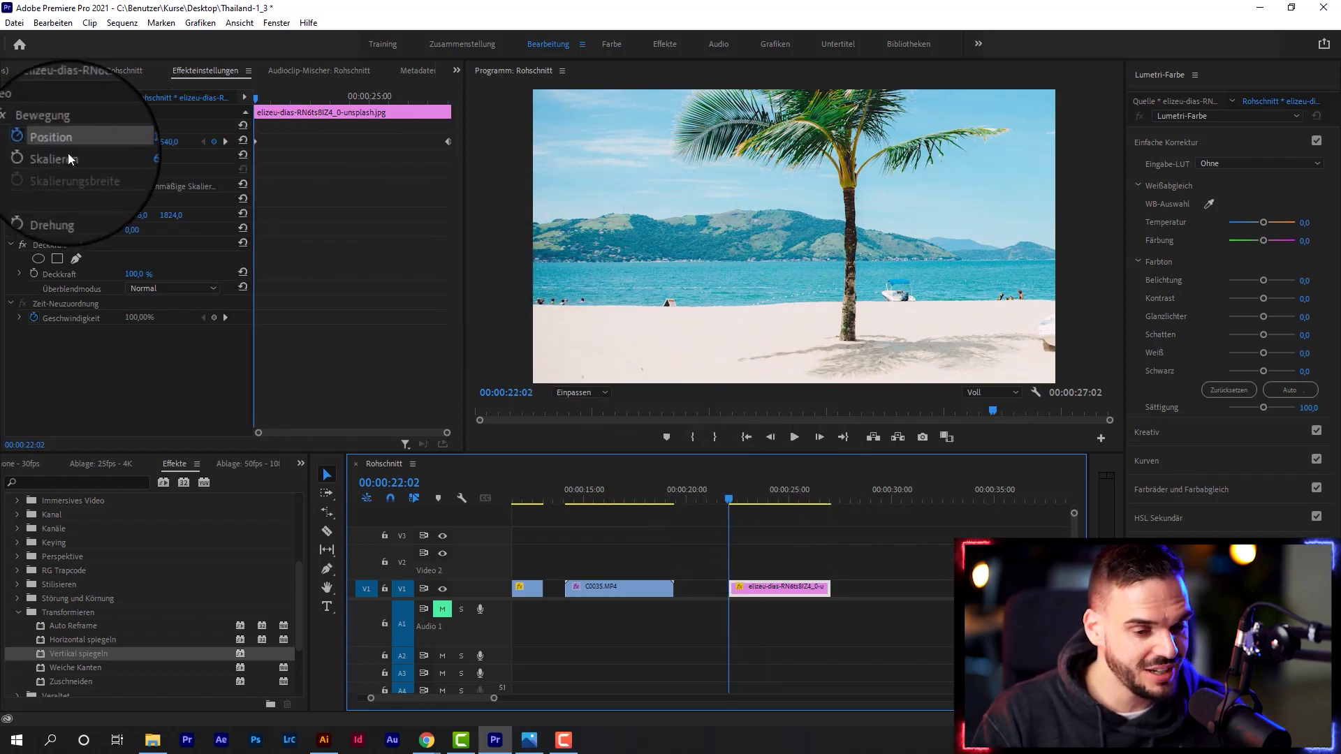
Keyframe the beach photo's Scale from 60 at its start to 80 at its end, then play back the combined pan and zoom
{"action": "left_click", "coordinate": [33, 156]}
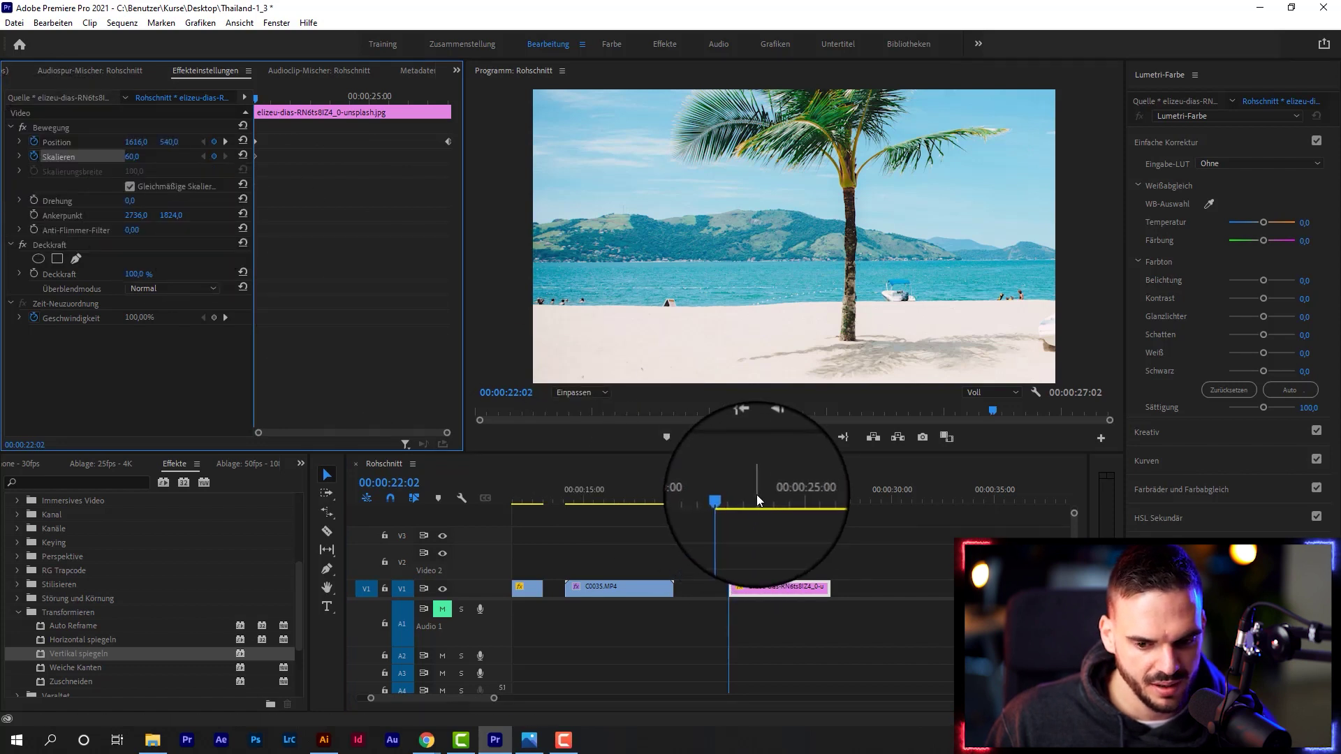
{"action": "left_click_drag", "start_coordinate": [756, 495], "coordinate": [831, 499]}
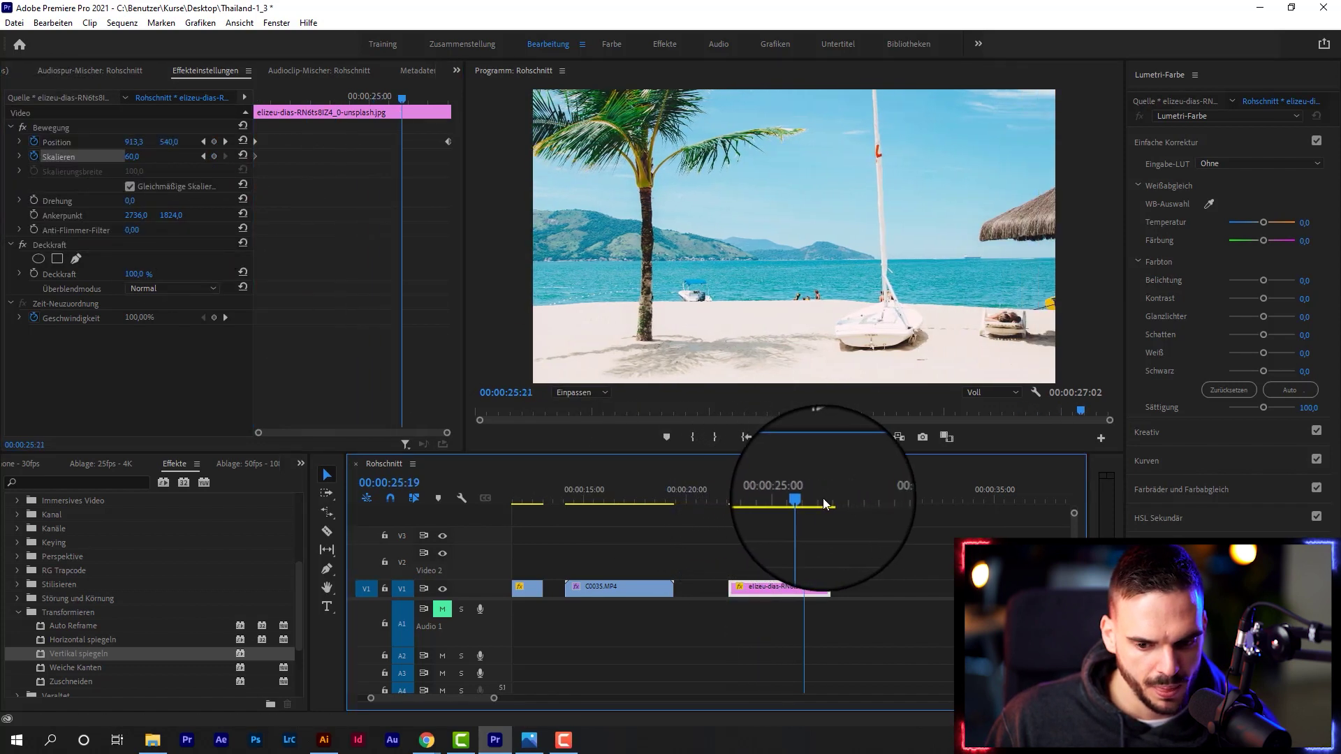
{"action": "left_click", "coordinate": [136, 156]}
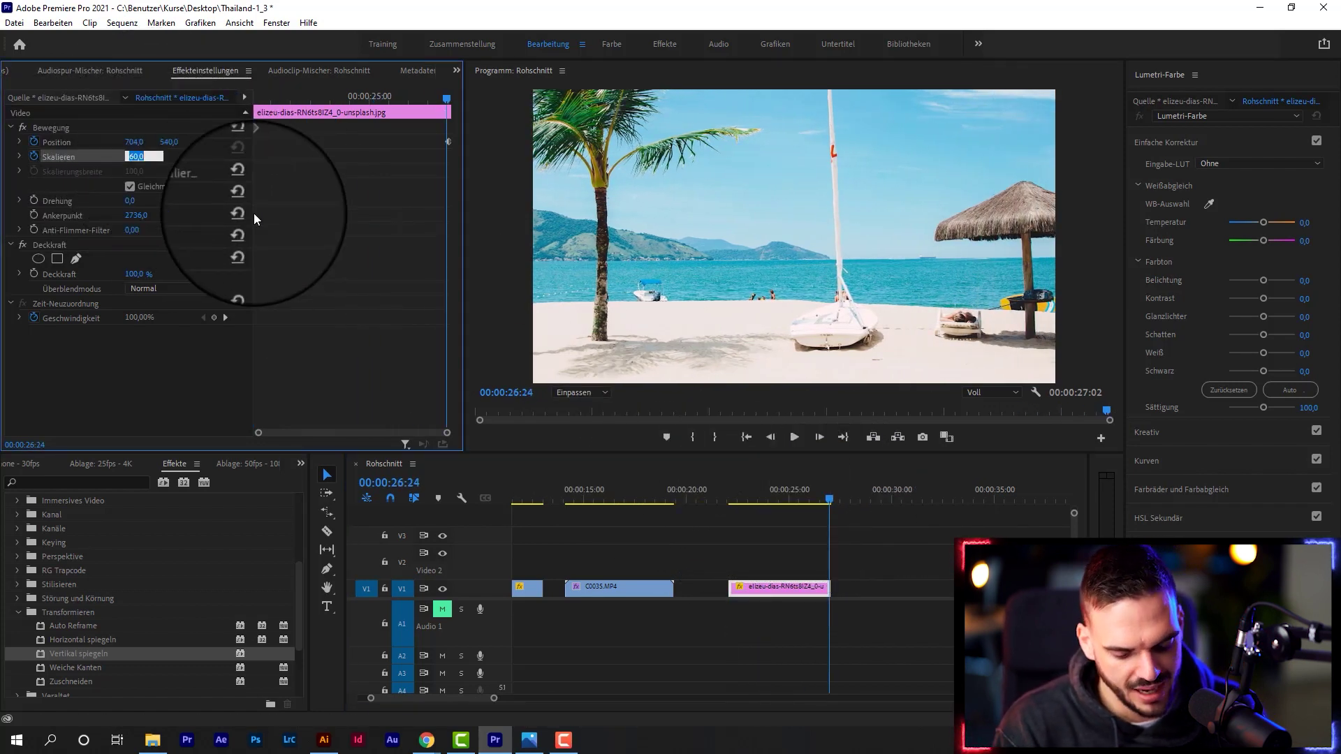
{"action": "type", "text": "80"}
{"action": "key", "text": "Return"}
{"action": "left_click_drag", "start_coordinate": [776, 497], "coordinate": [720, 499]}
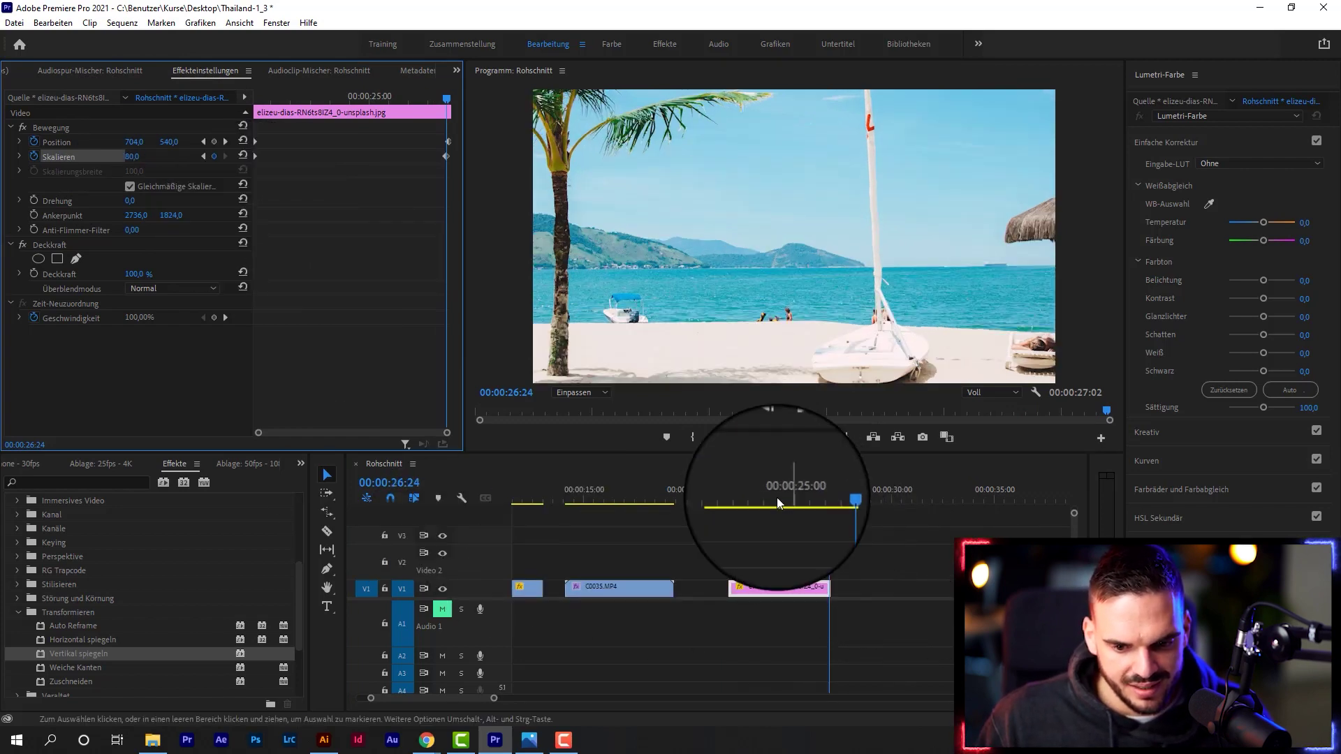
{"action": "key", "text": "space"}
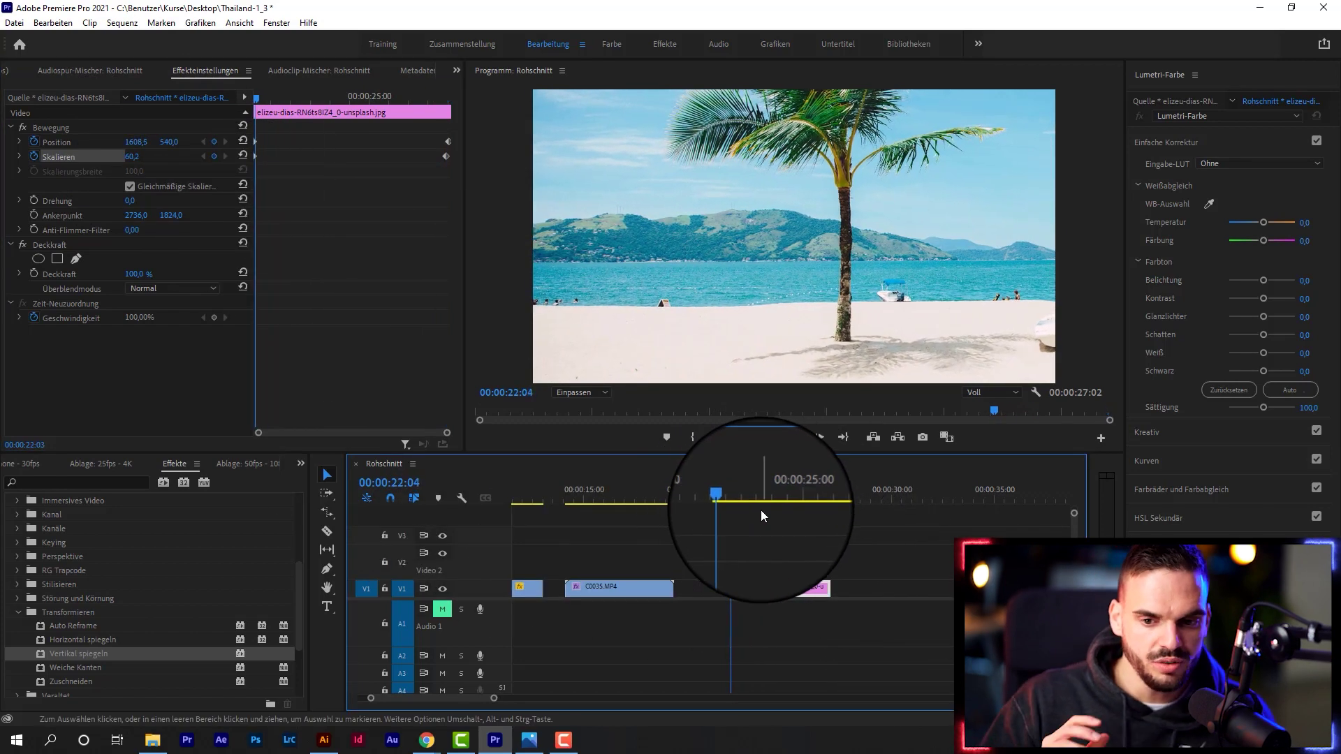